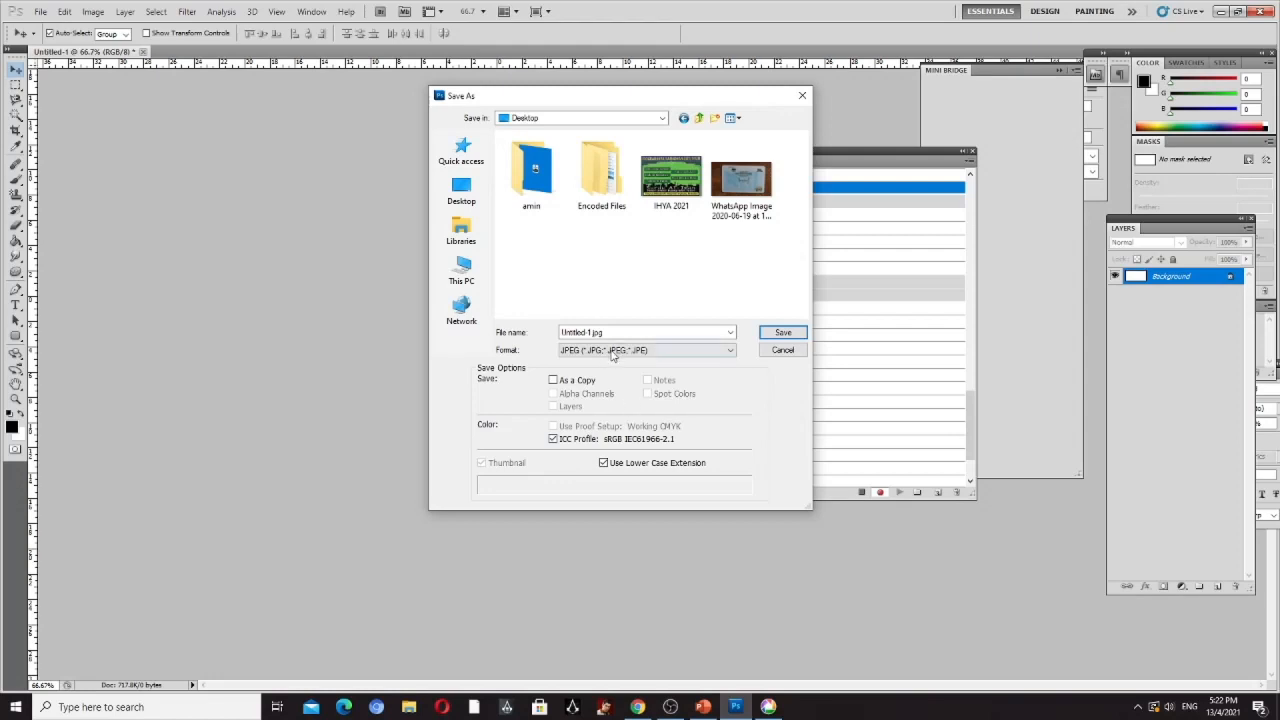
- Check the file-name example on the PowerPoint slide and name the Photoshop JPEG "compressed file"
left_click(703, 707)
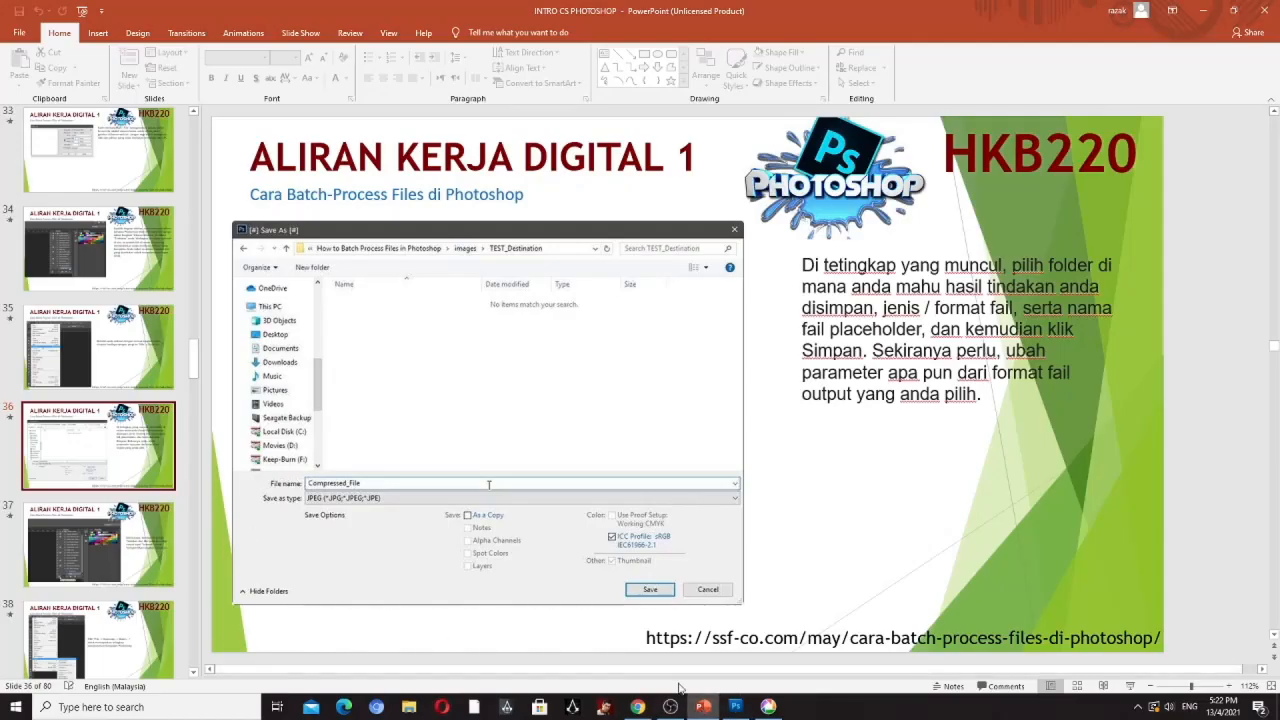
left_click(736, 707)
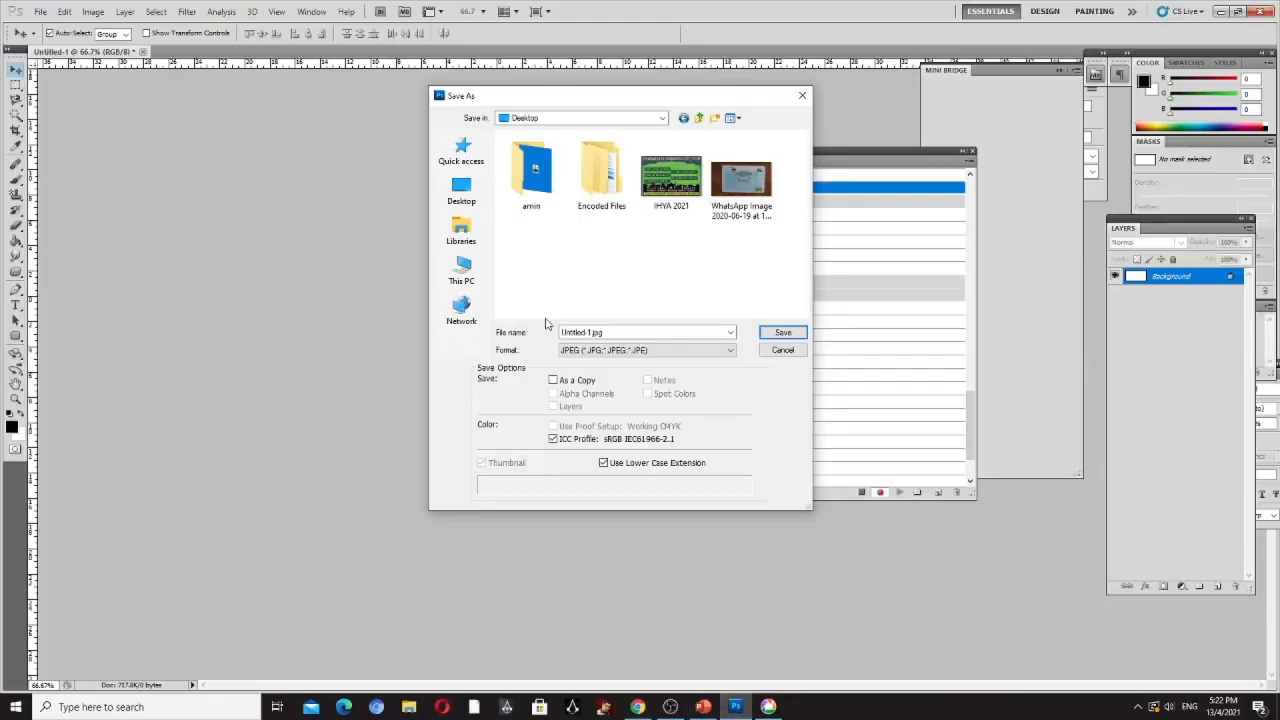
left_click(616, 332)
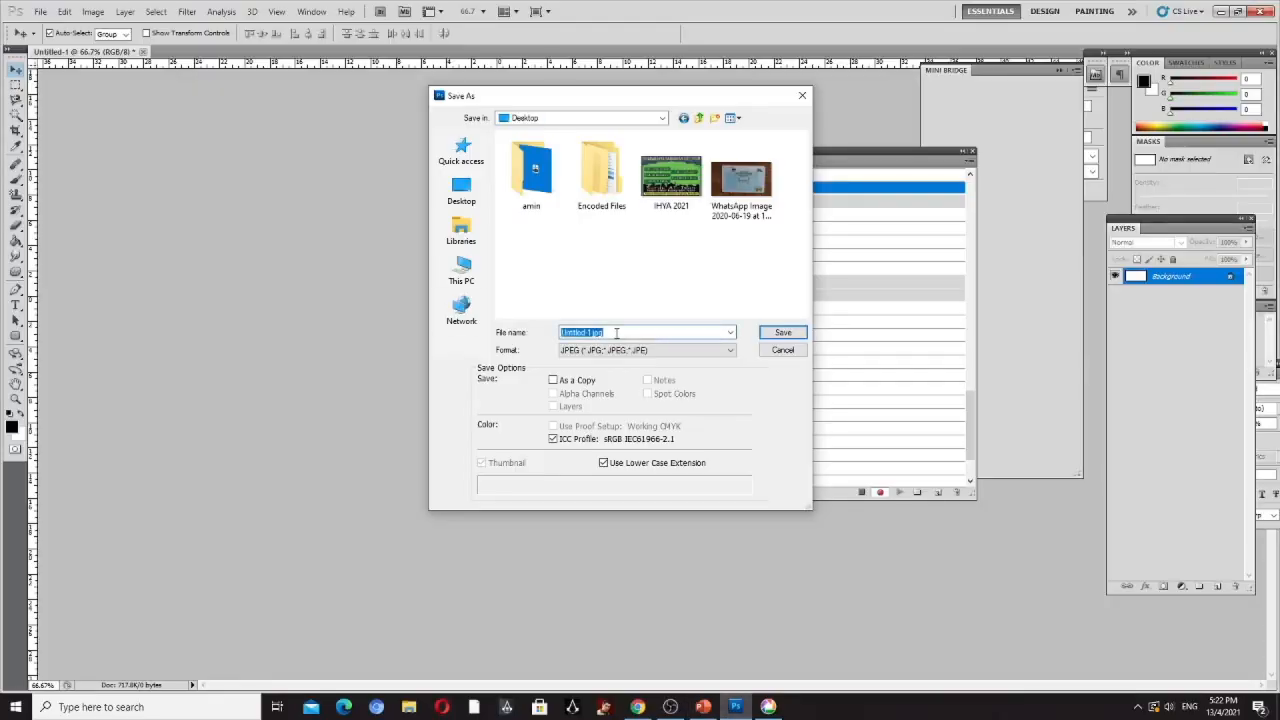
type("compress file")
left_click(704, 706)
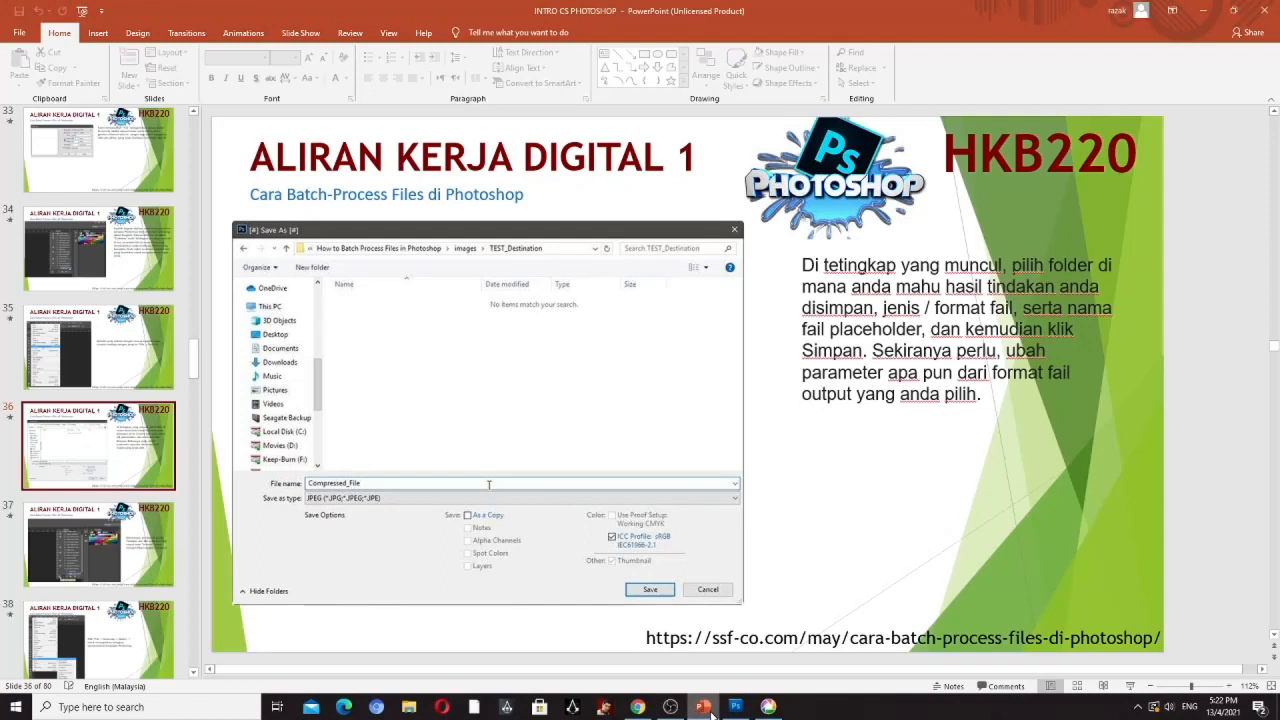
left_click(735, 706)
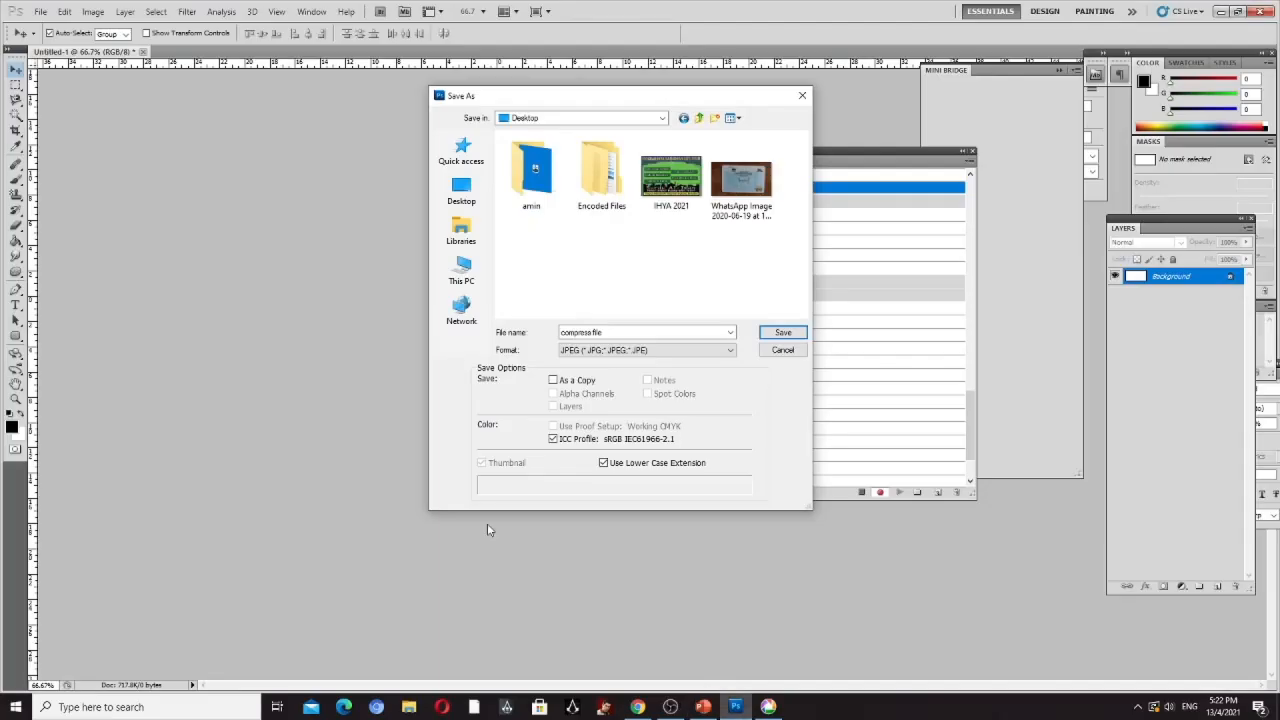
triple_click(588, 332)
left_click(589, 332)
key("BackSpace")
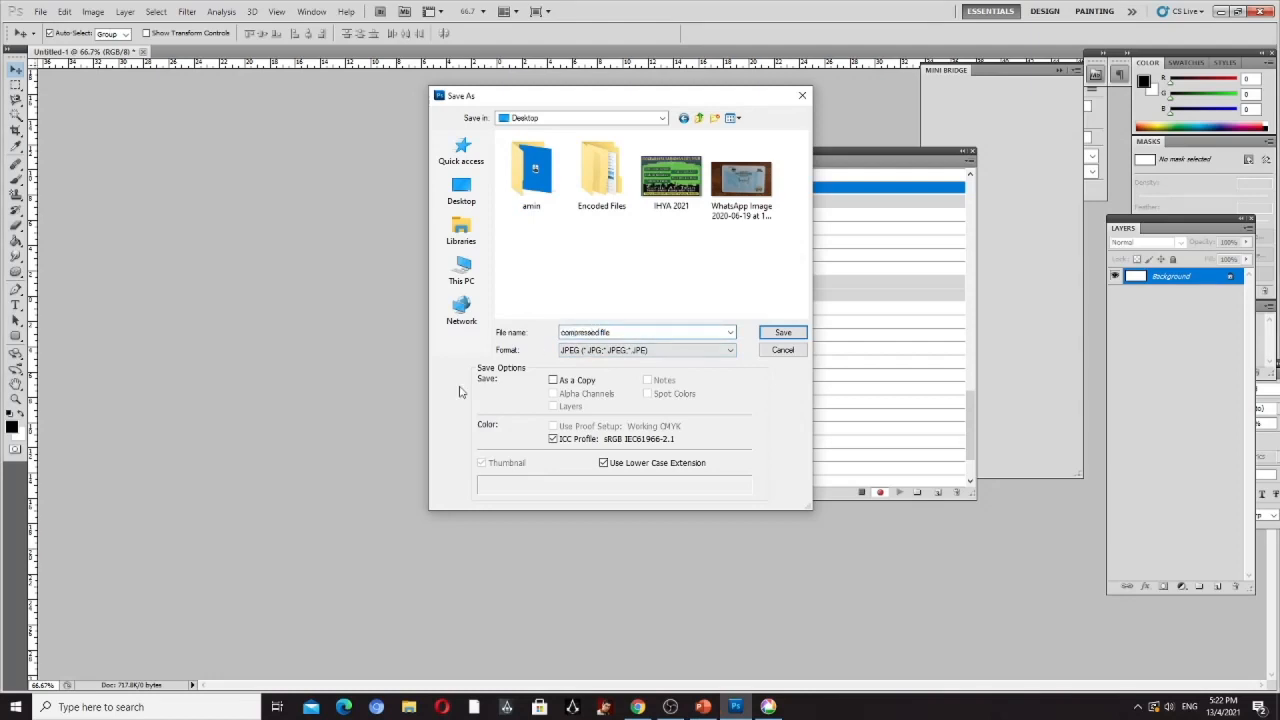
- Save the JPEG to the Desktop with quality 12 (Maximum) and the Baseline ("Standard") format option
left_click(781, 333)
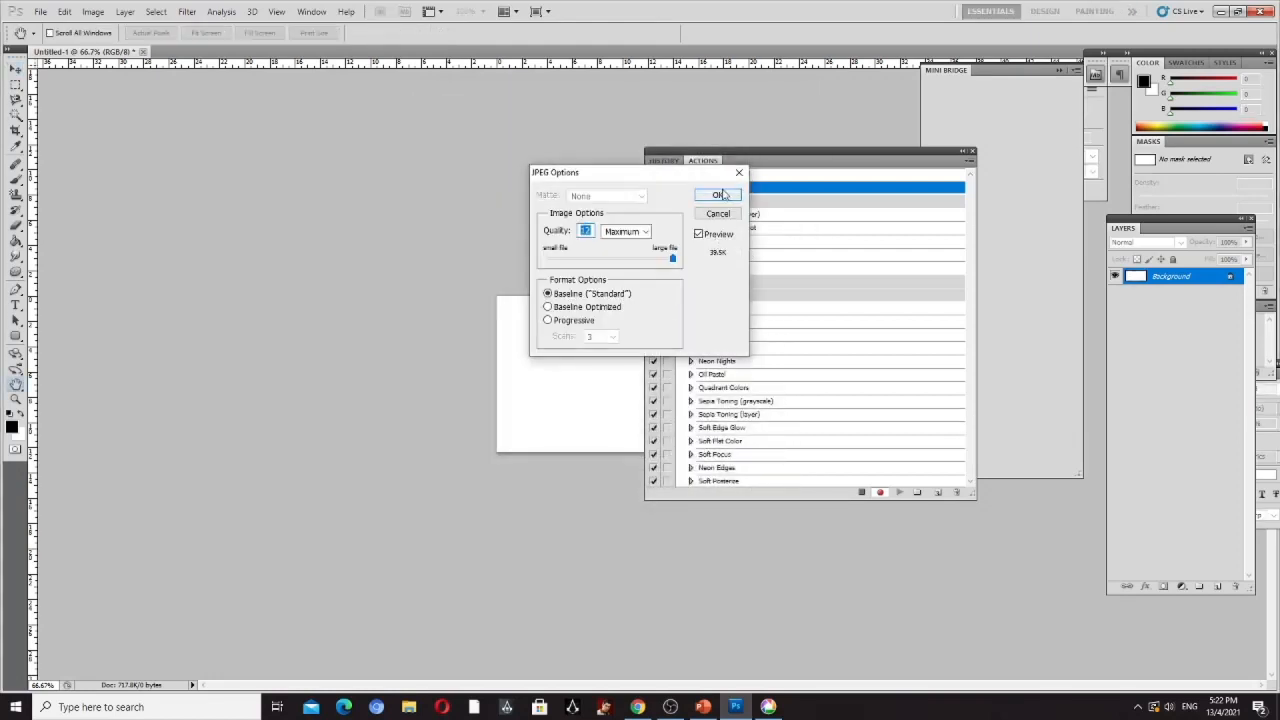
left_click_drag(612, 180, 581, 198)
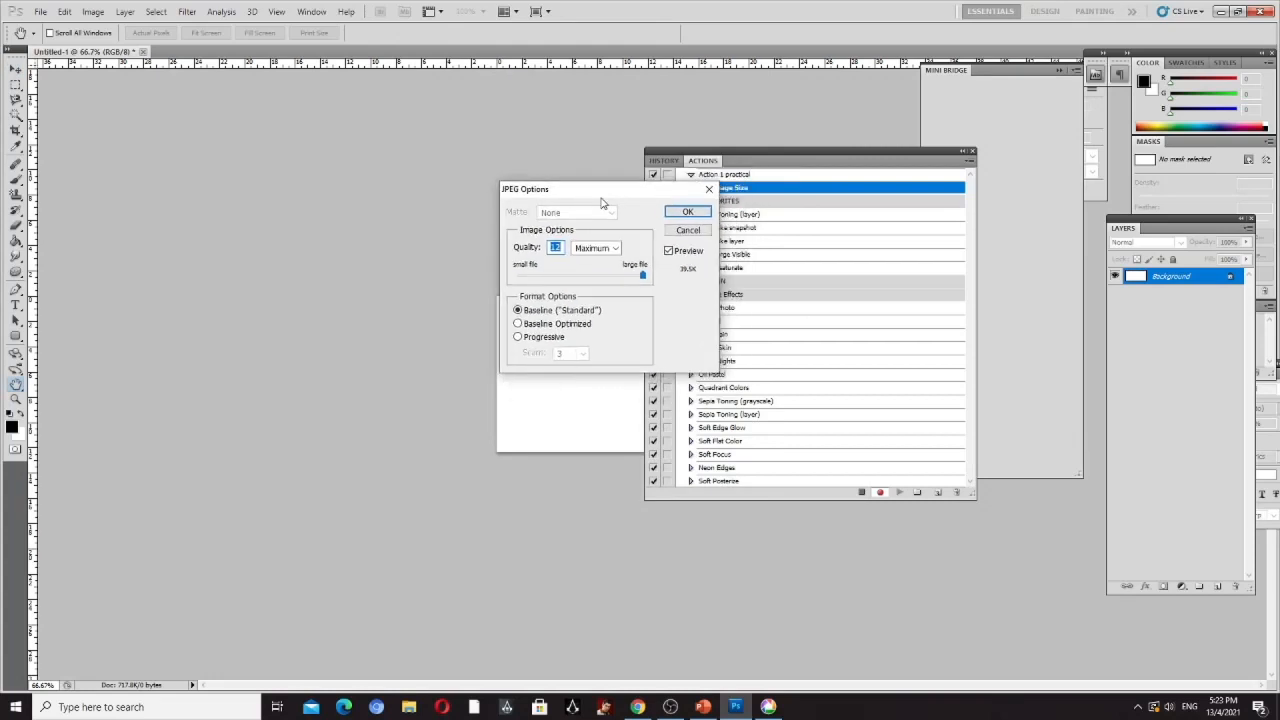
left_click(682, 212)
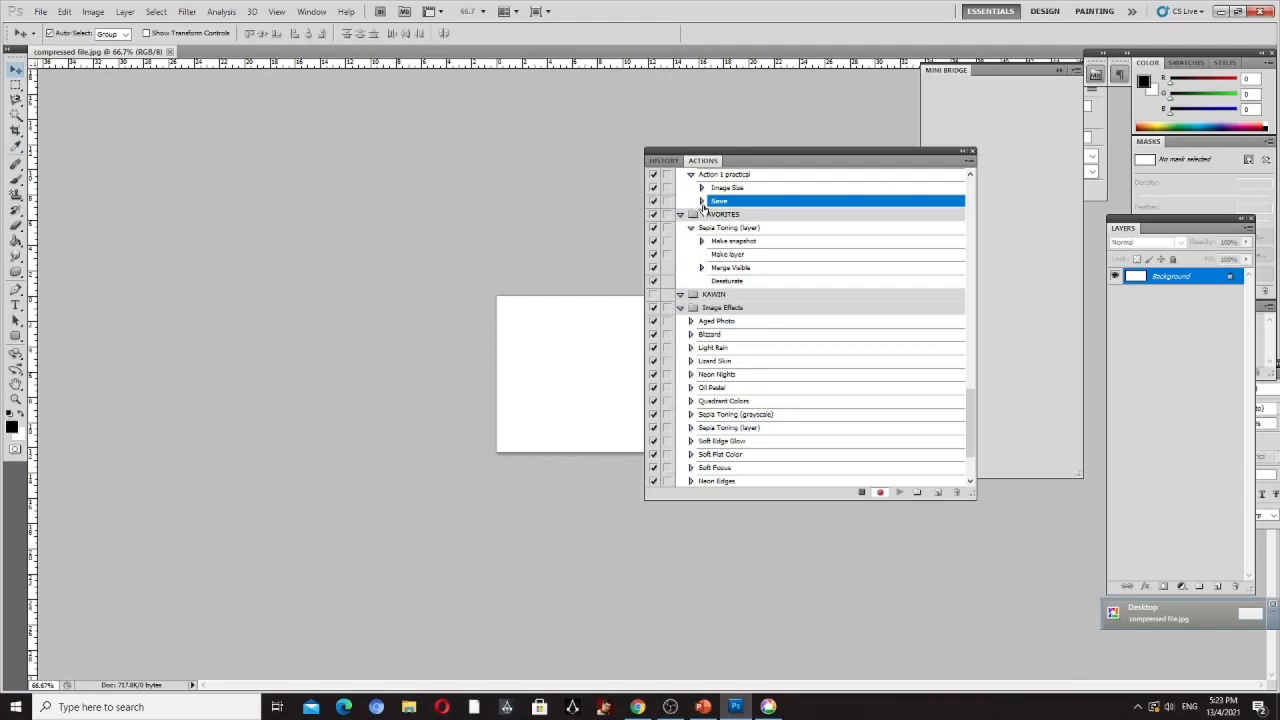
- Inspect the recorded settings of the Save command under Action 1 practical
left_click_drag(714, 151, 731, 133)
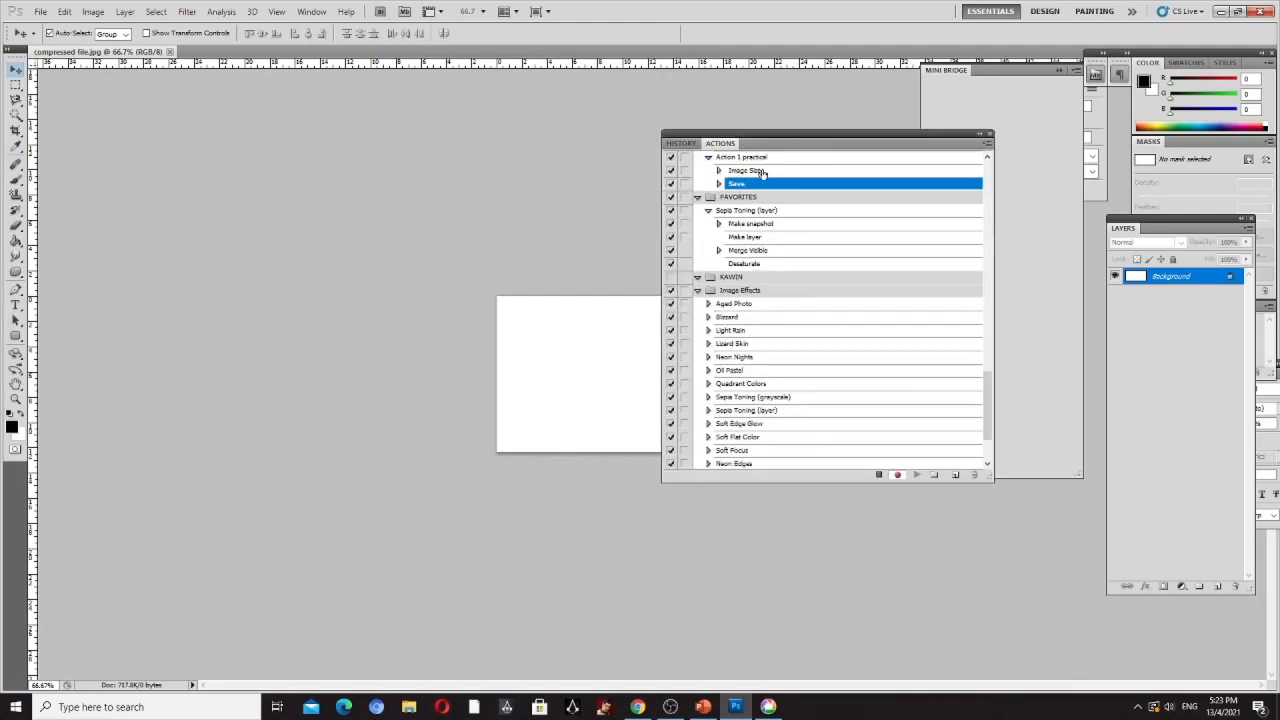
left_click(718, 185)
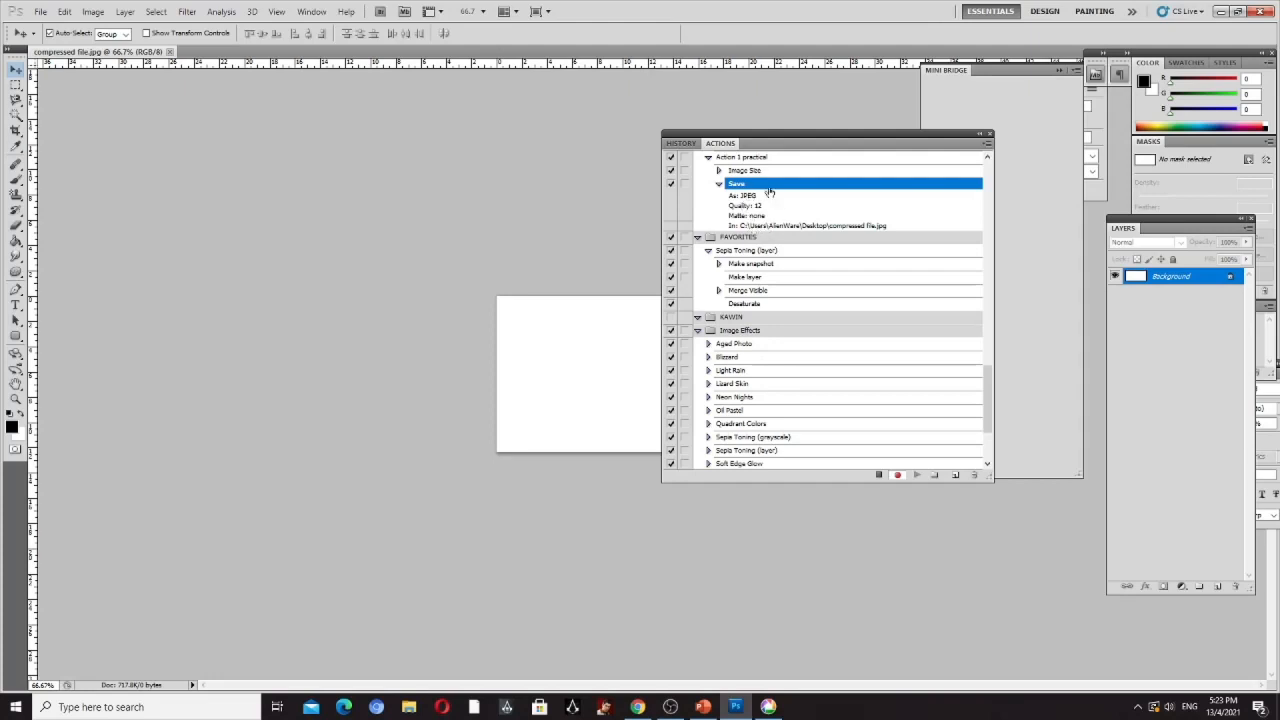
left_click(719, 185)
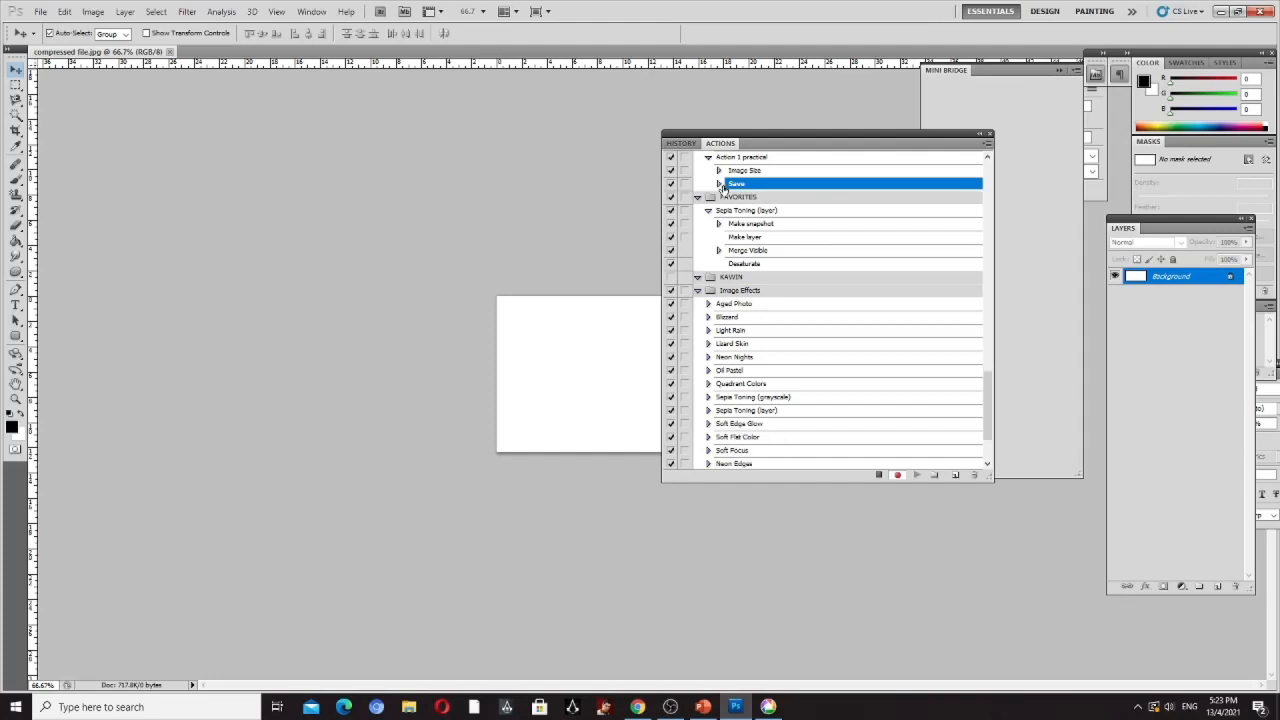
- Switch to PowerPoint and read slides 37 and 38 on stopping the recording and opening batch processing
left_click(703, 707)
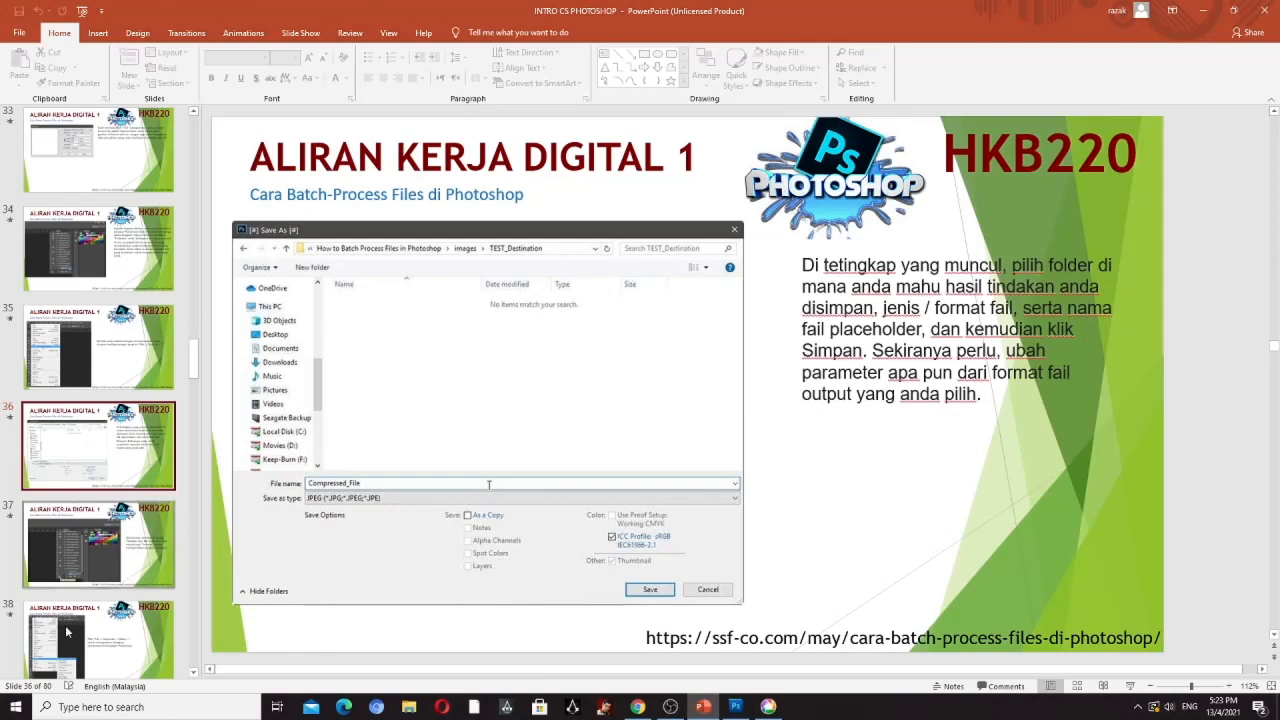
left_click(93, 572)
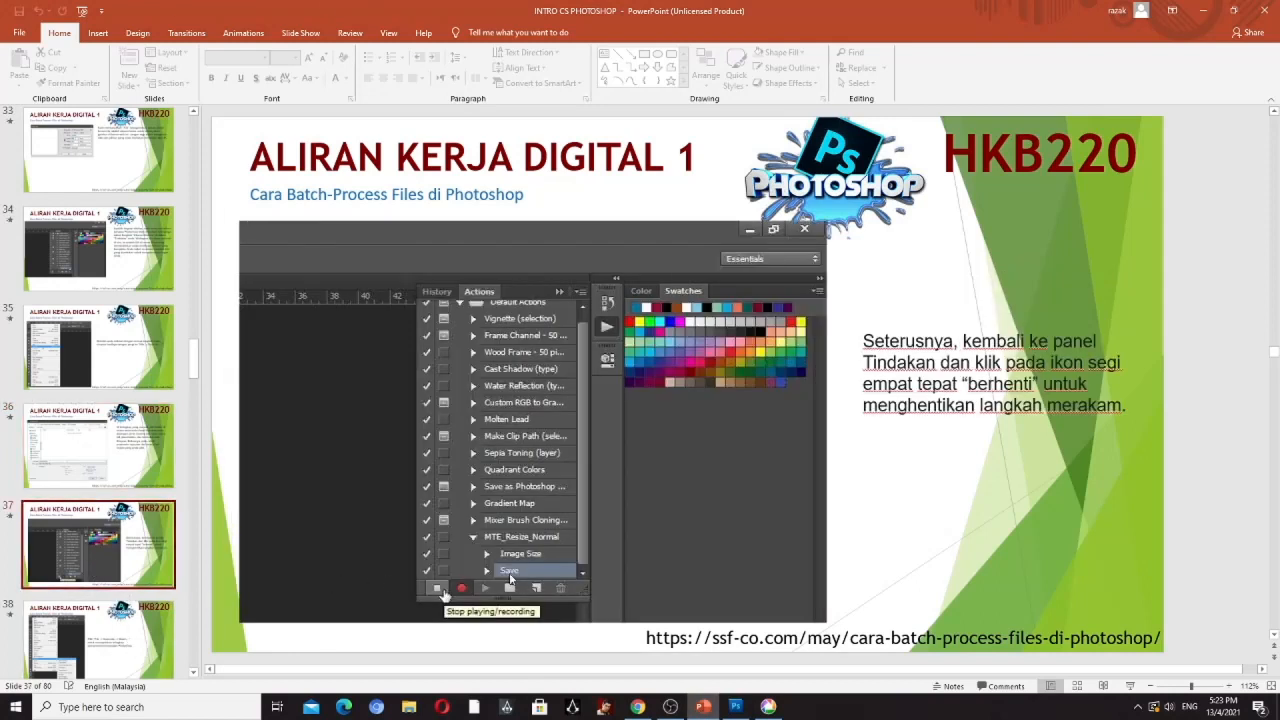
left_click(737, 708)
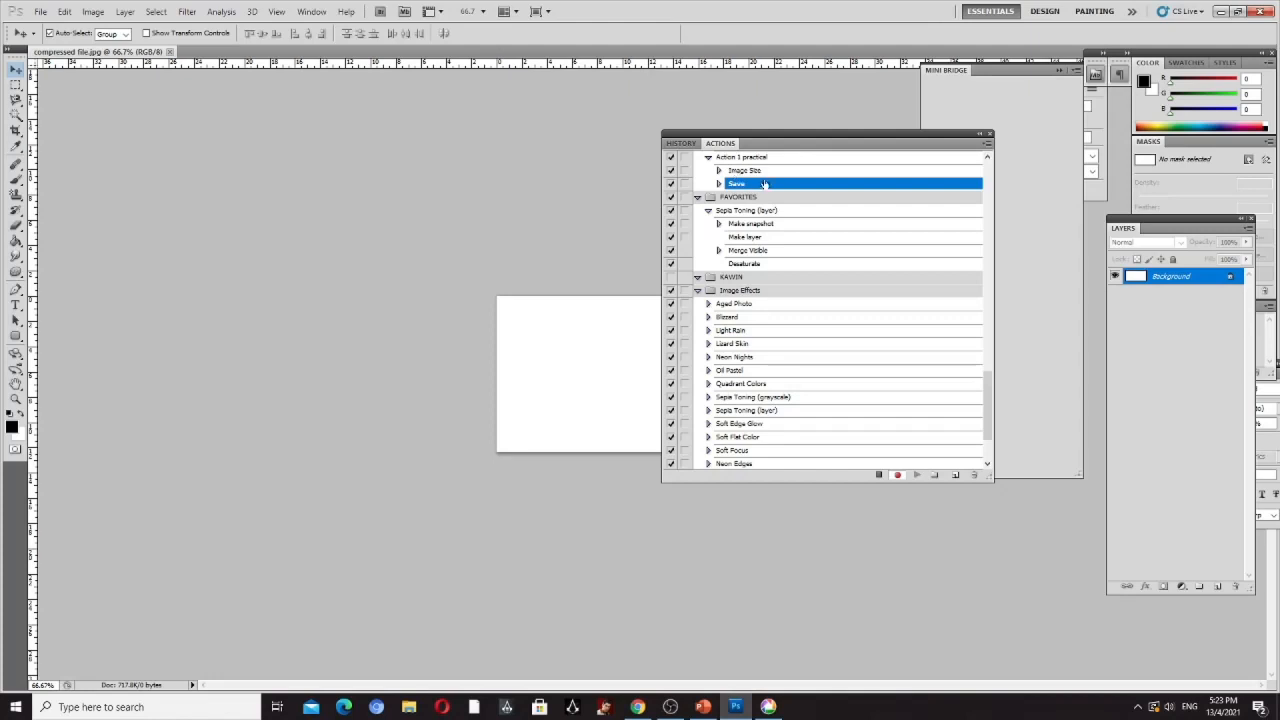
left_click(703, 707)
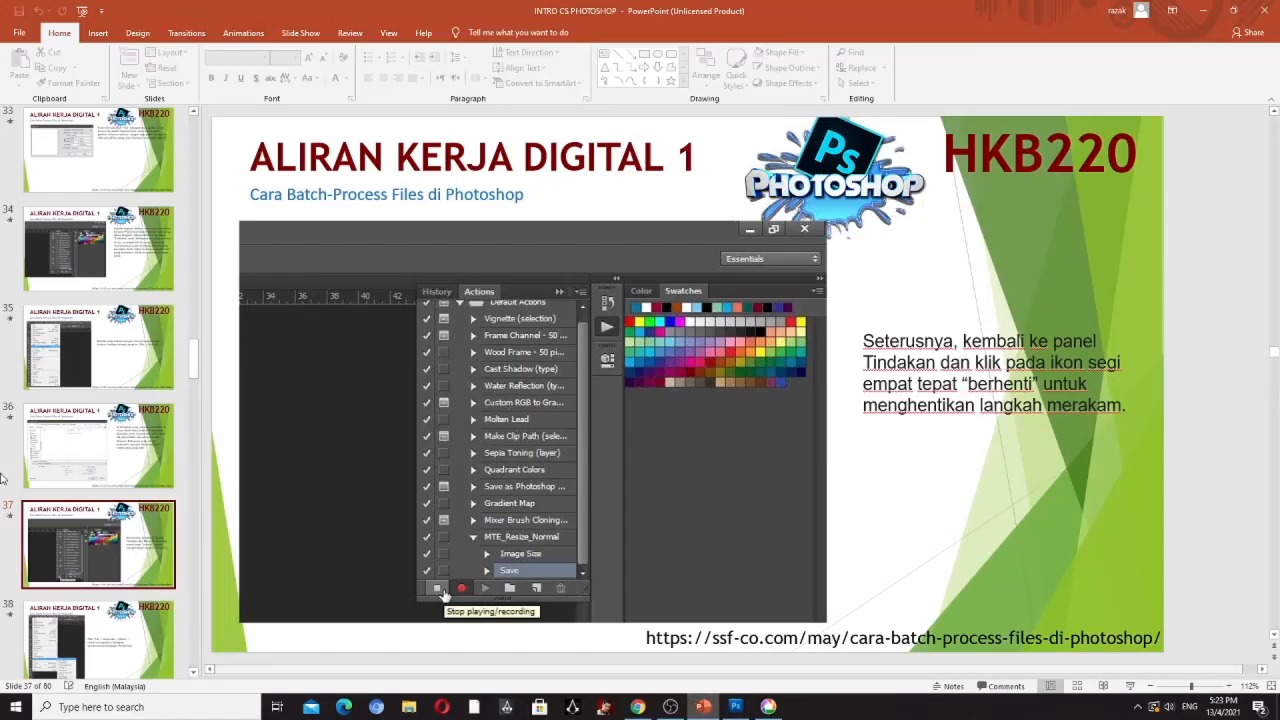
left_click(110, 650)
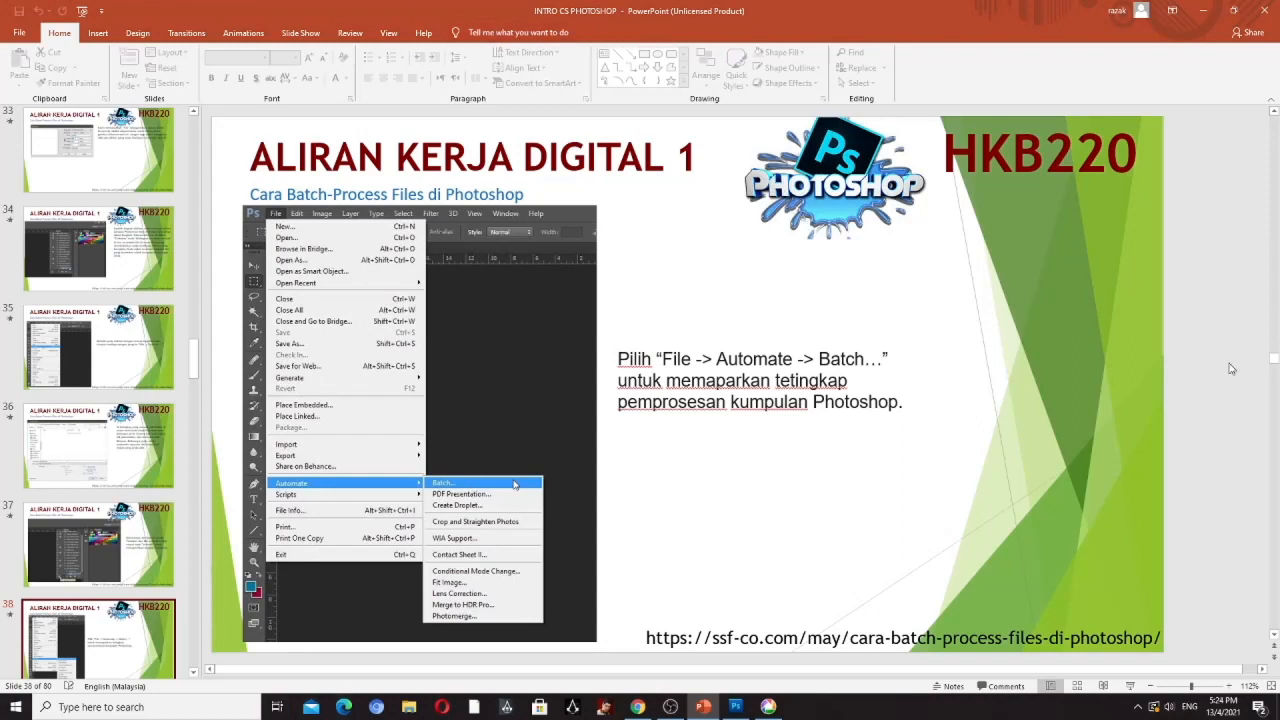
- Switch to Photoshop and open the Batch automation dialog, shifting it to a clearer spot
left_click(746, 710)
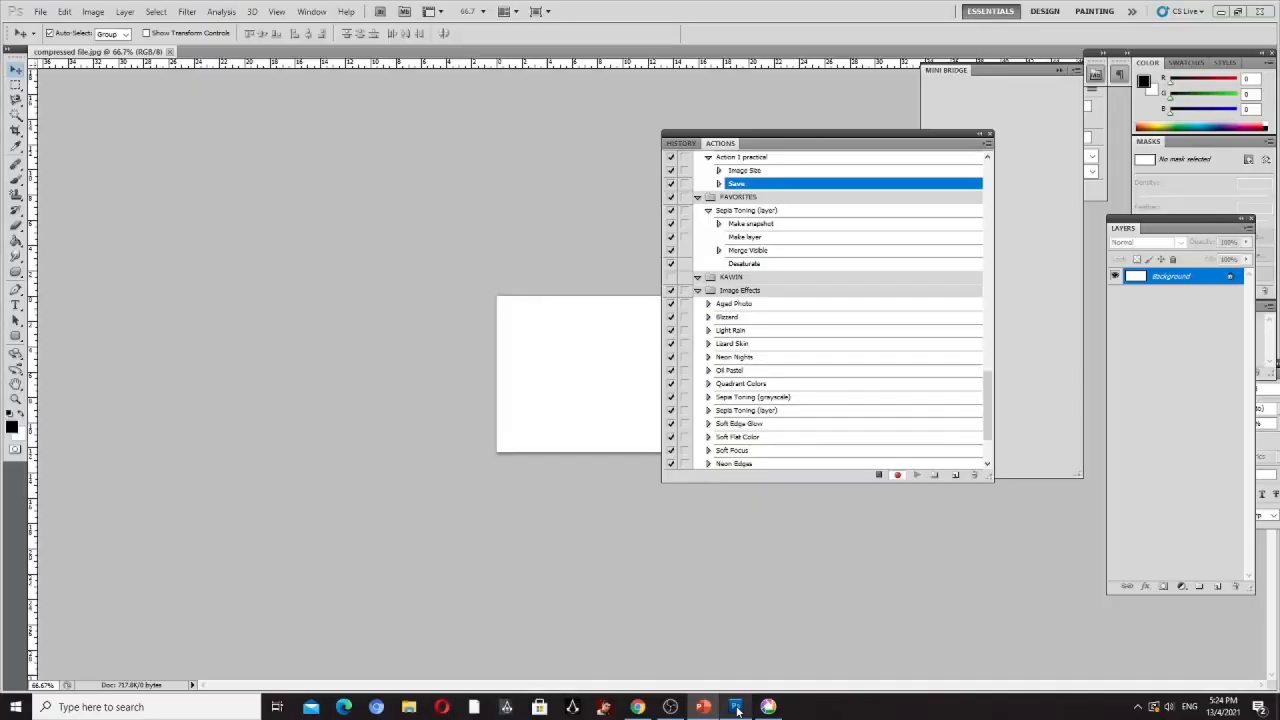
left_click(39, 12)
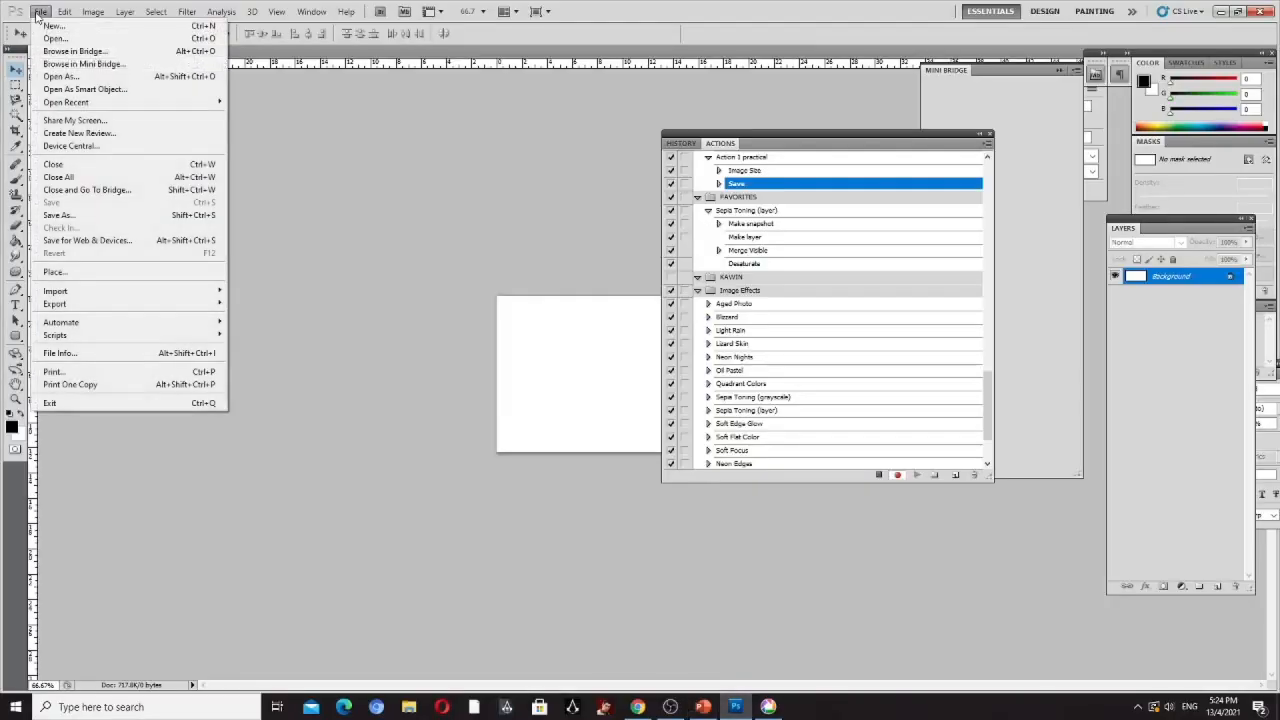
mouse_move(80, 323)
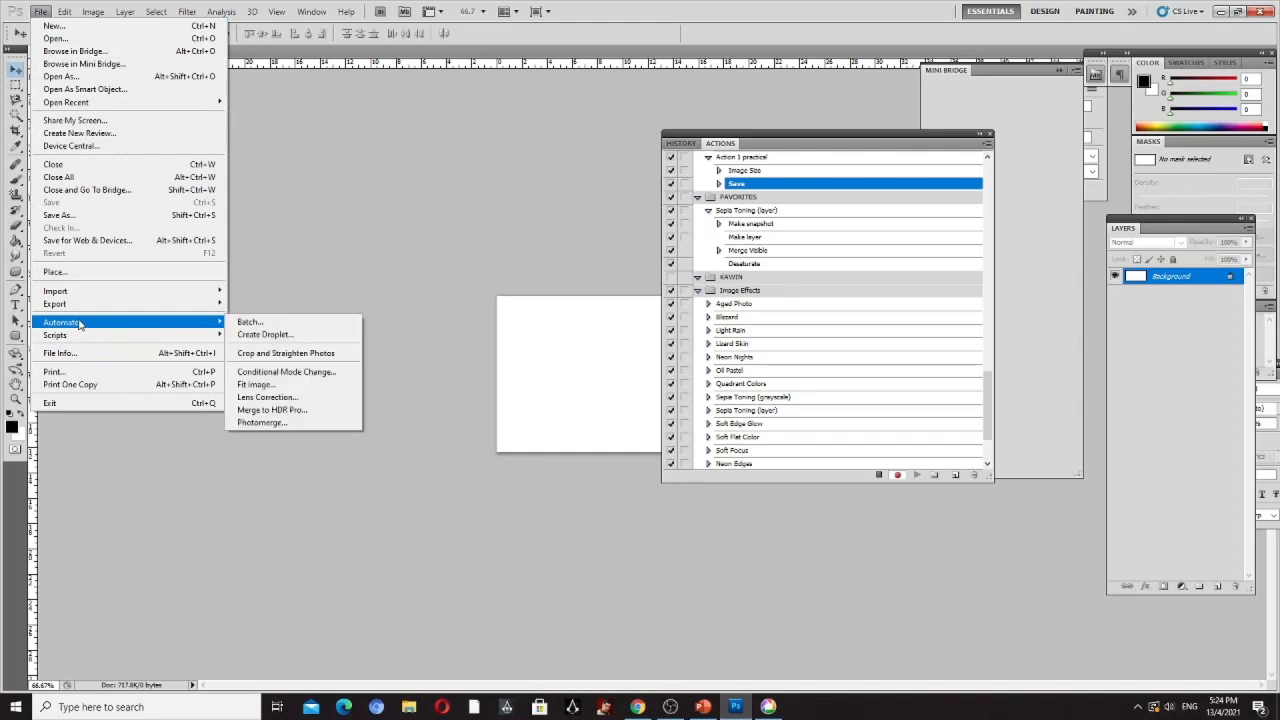
left_click(249, 322)
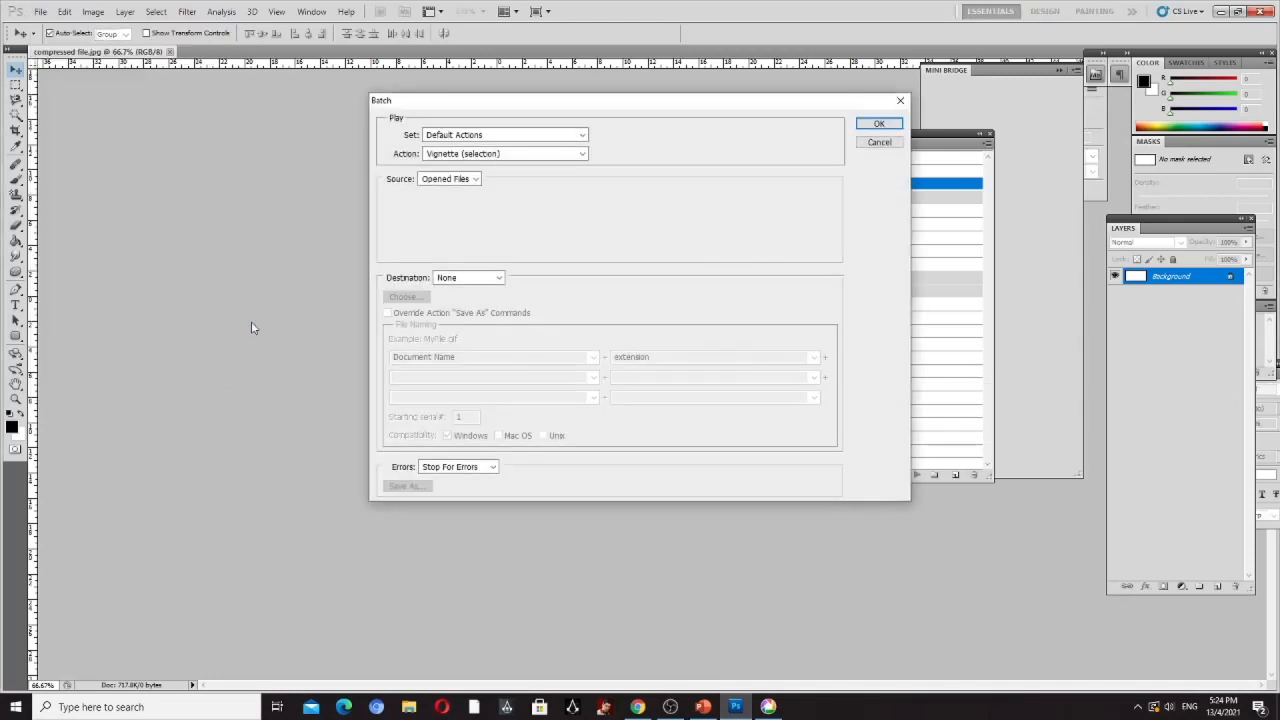
left_click_drag(665, 112, 598, 190)
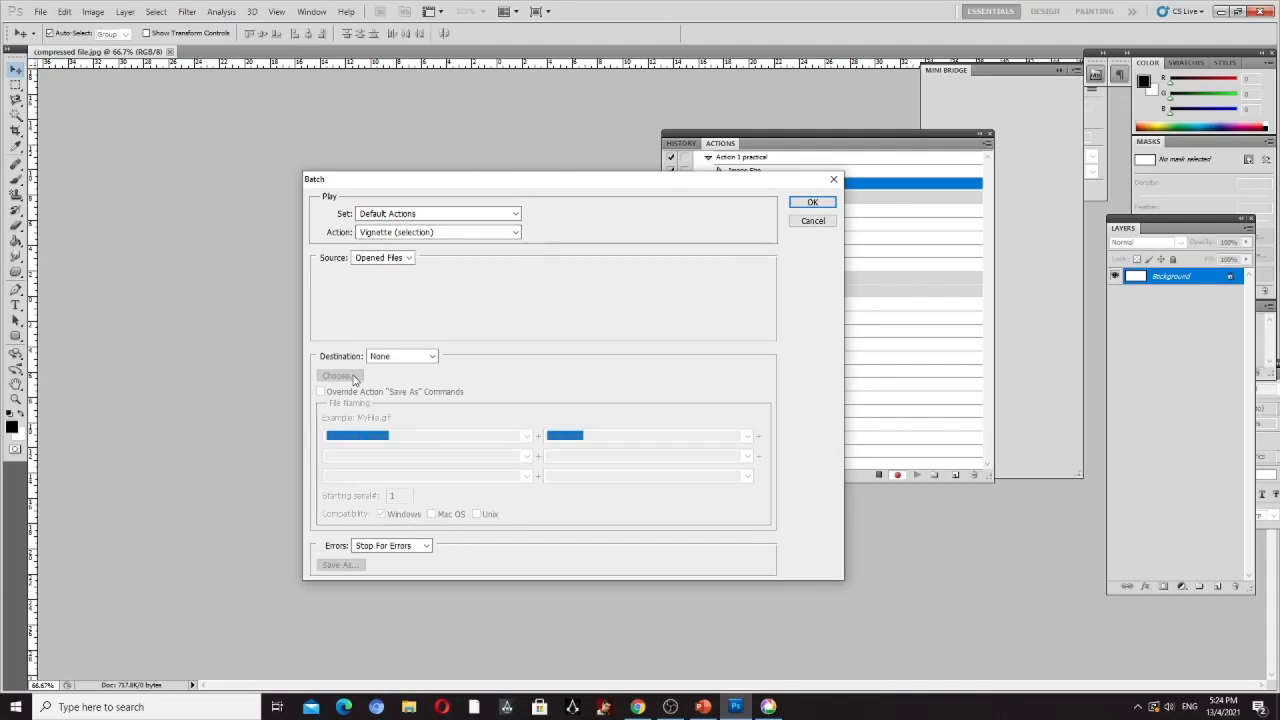
- Look through the Destination choices in the Batch dialog without changing the setting
left_click(432, 357)
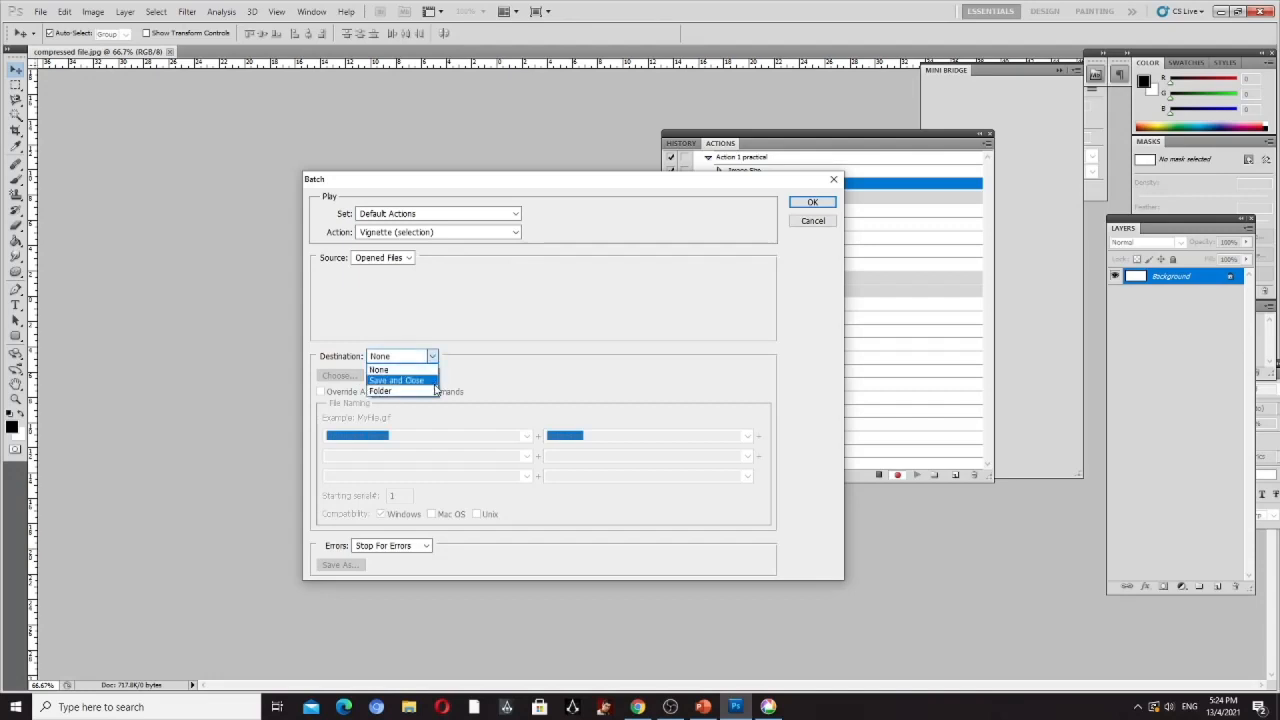
left_click(562, 328)
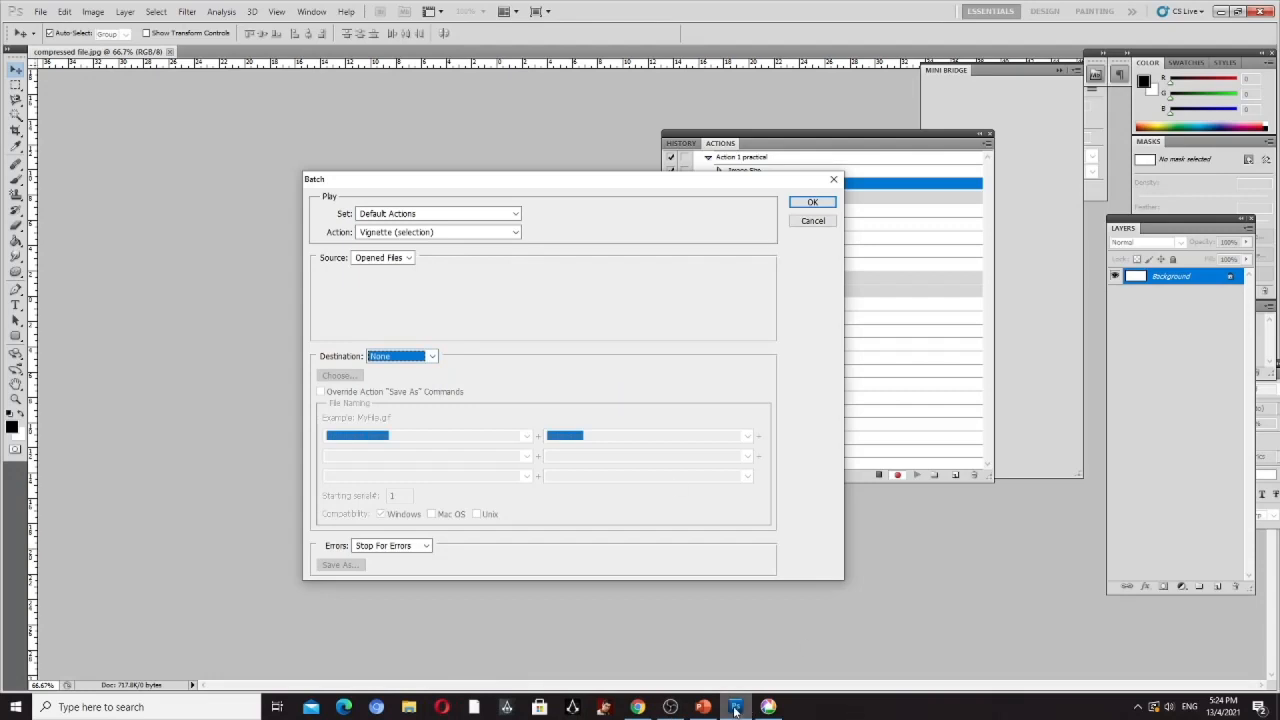
mouse_move(735, 711)
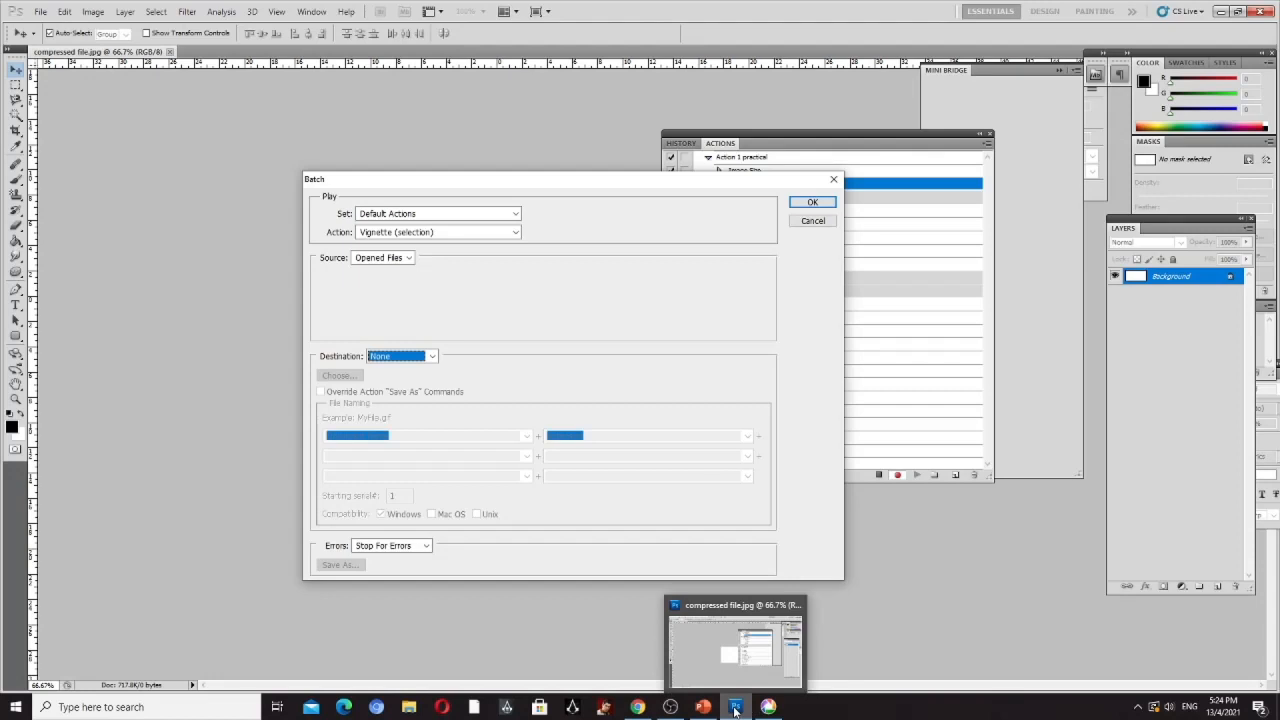
- Switch to PowerPoint and read slide 39 on choosing the recorded action in the Batch dialog
left_click(703, 707)
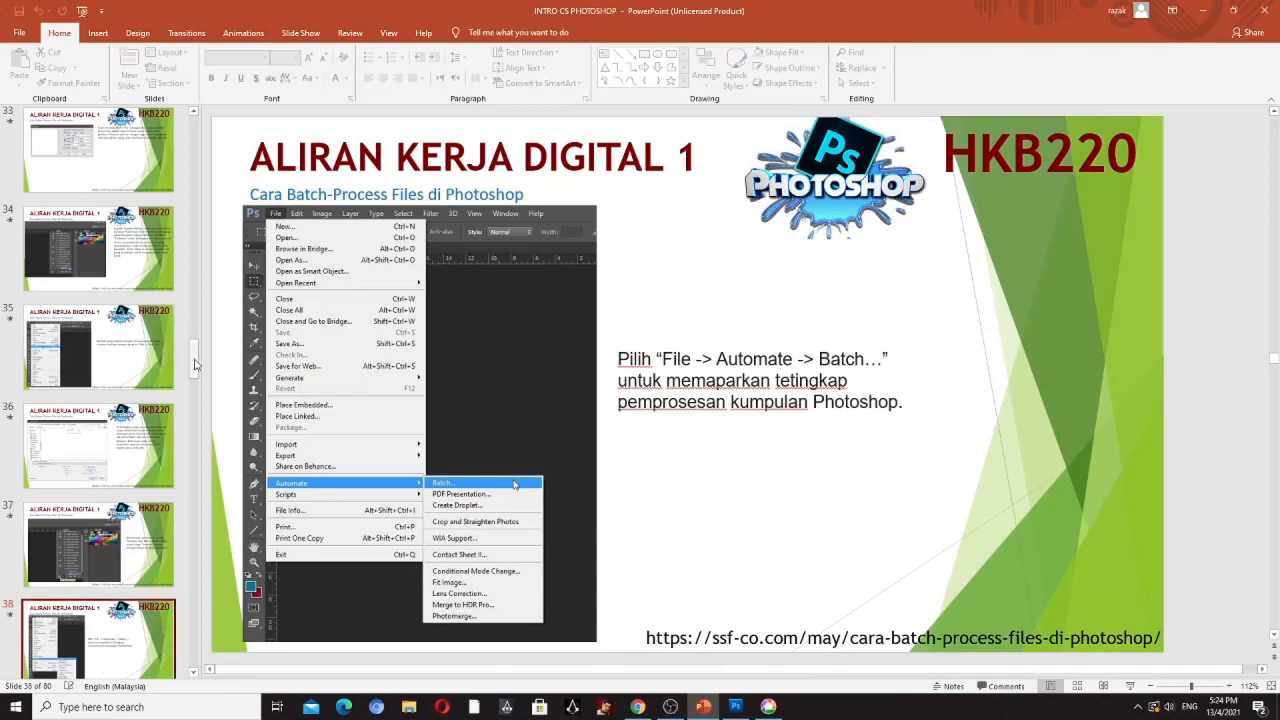
left_click_drag(196, 364, 196, 390)
scroll(94, 346, "down", 1)
left_click(85, 325)
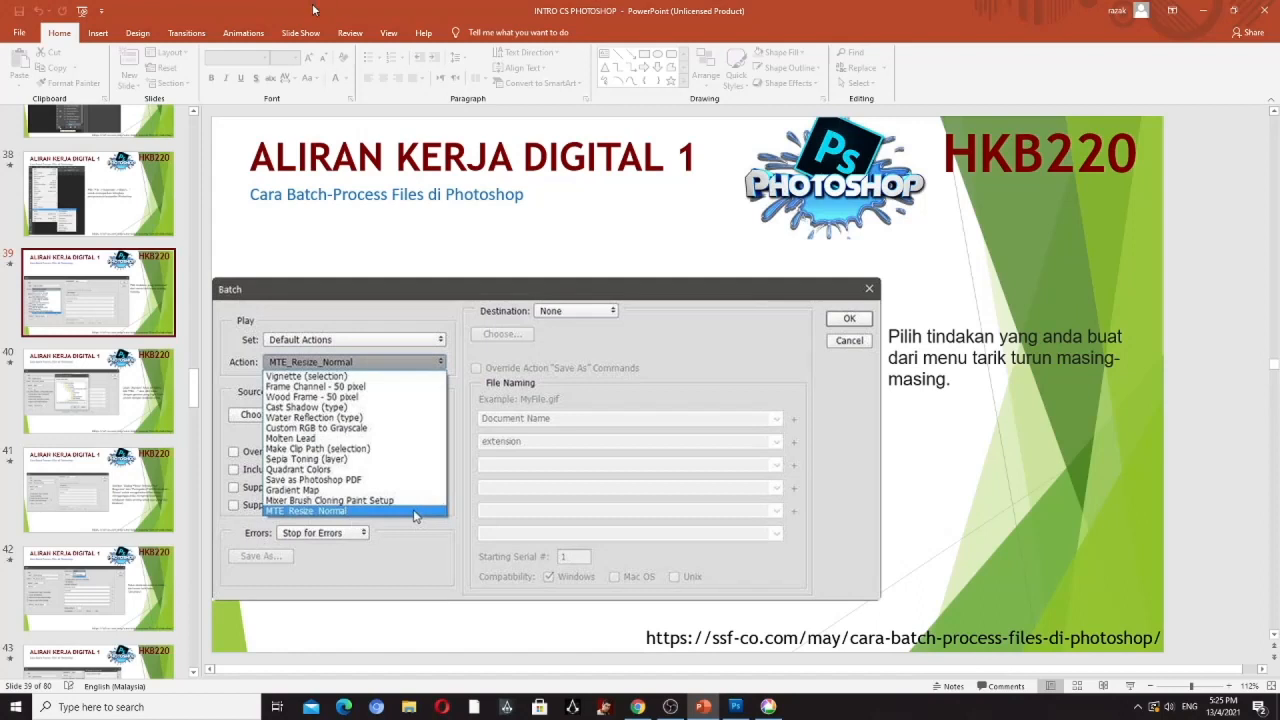
- Switch to Photoshop and try to choose Action 1 practical from the Default Actions set as the batch action
left_click(737, 707)
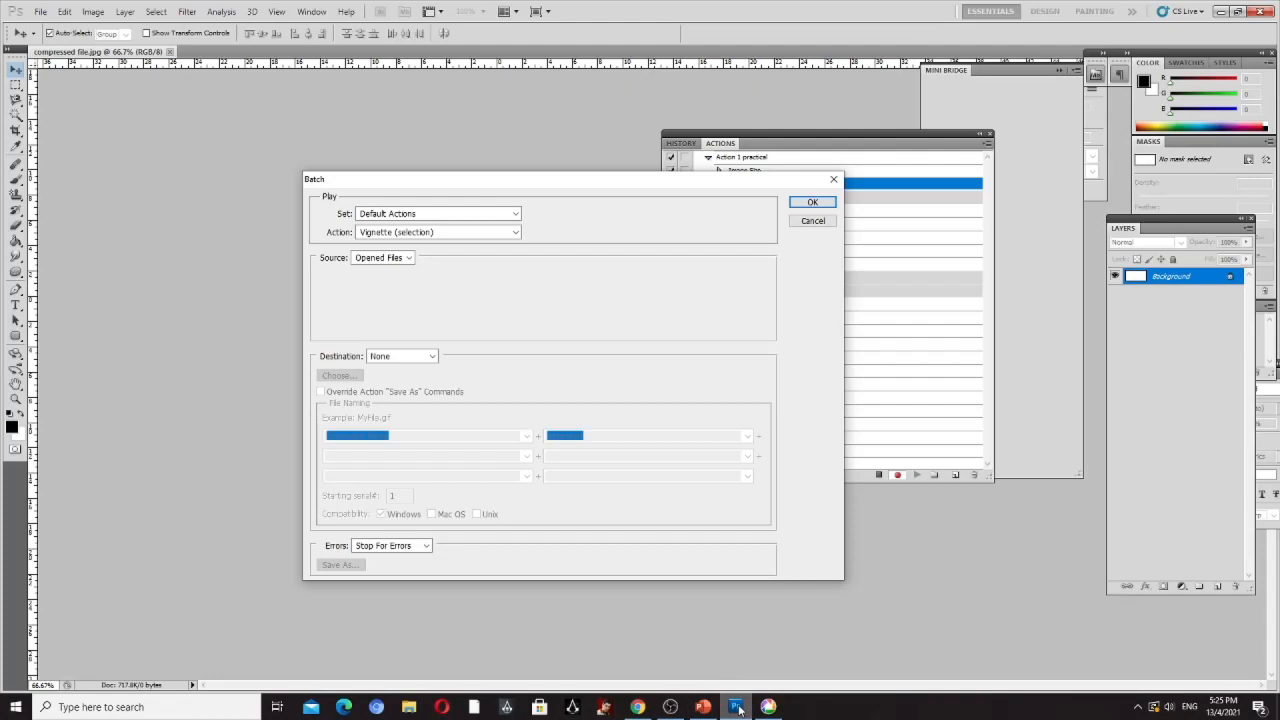
left_click(517, 215)
left_click(519, 224)
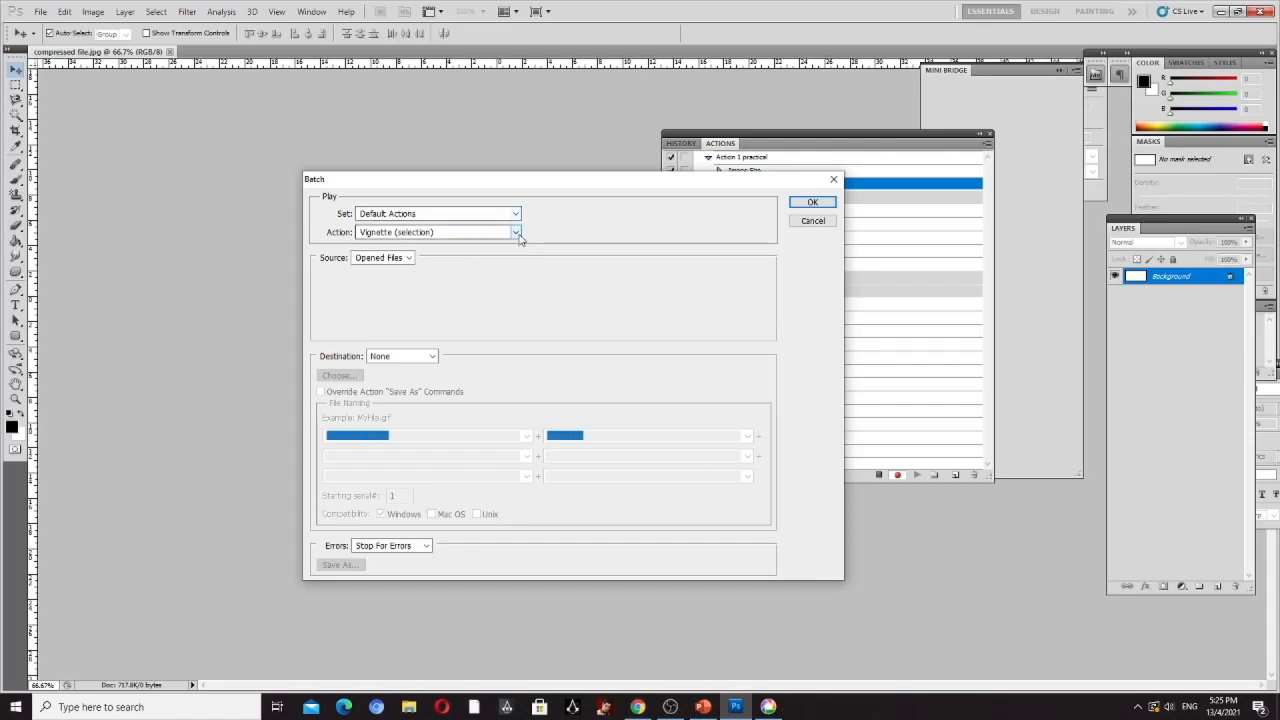
left_click(517, 233)
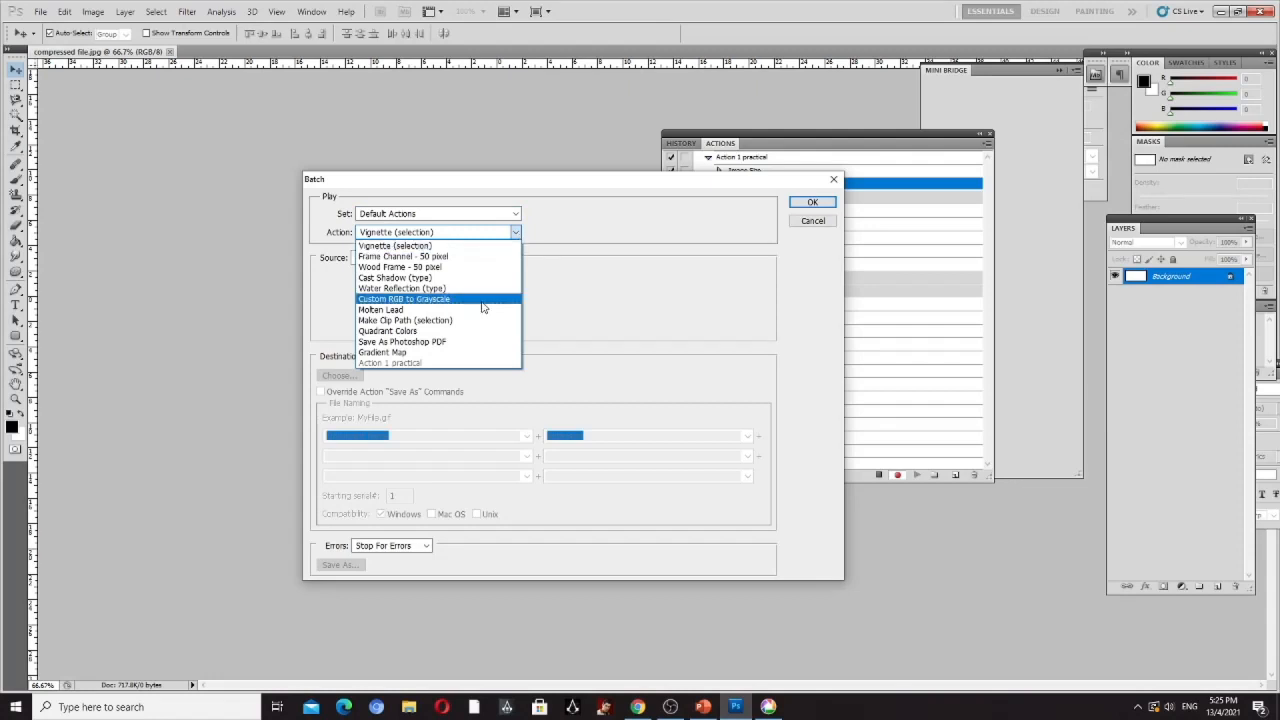
left_click(418, 366)
left_click(516, 232)
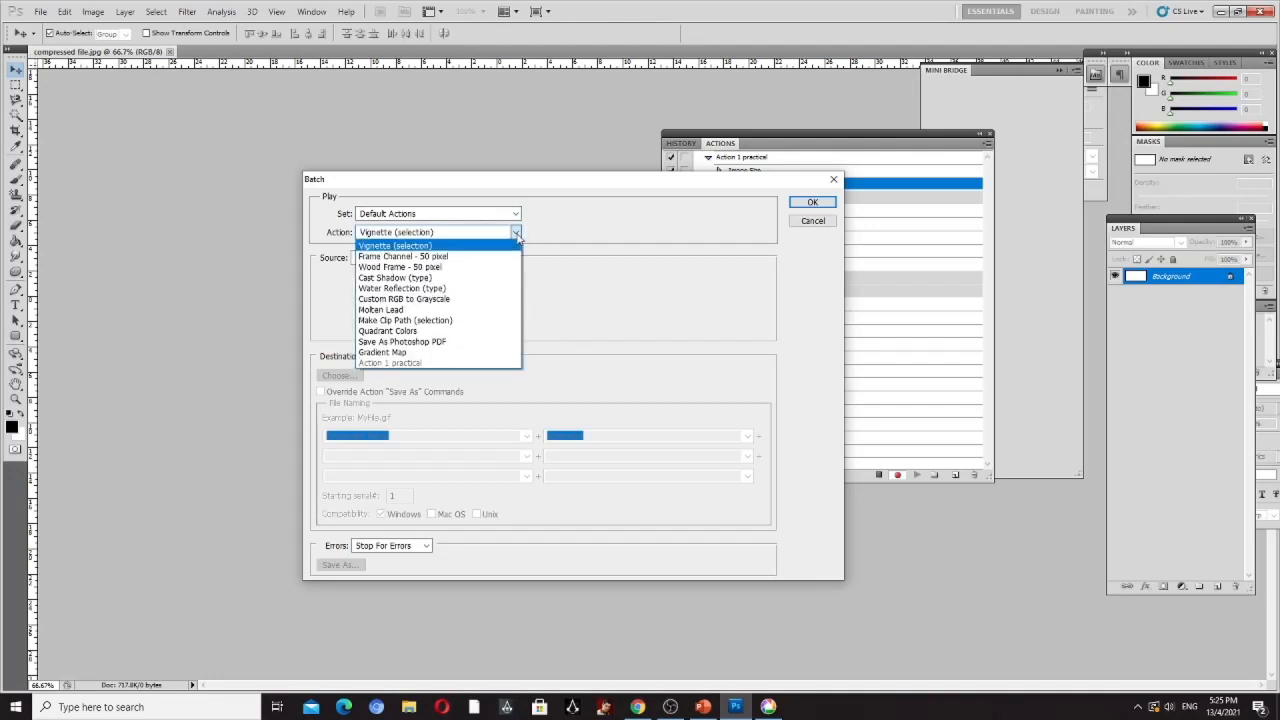
left_click(517, 233)
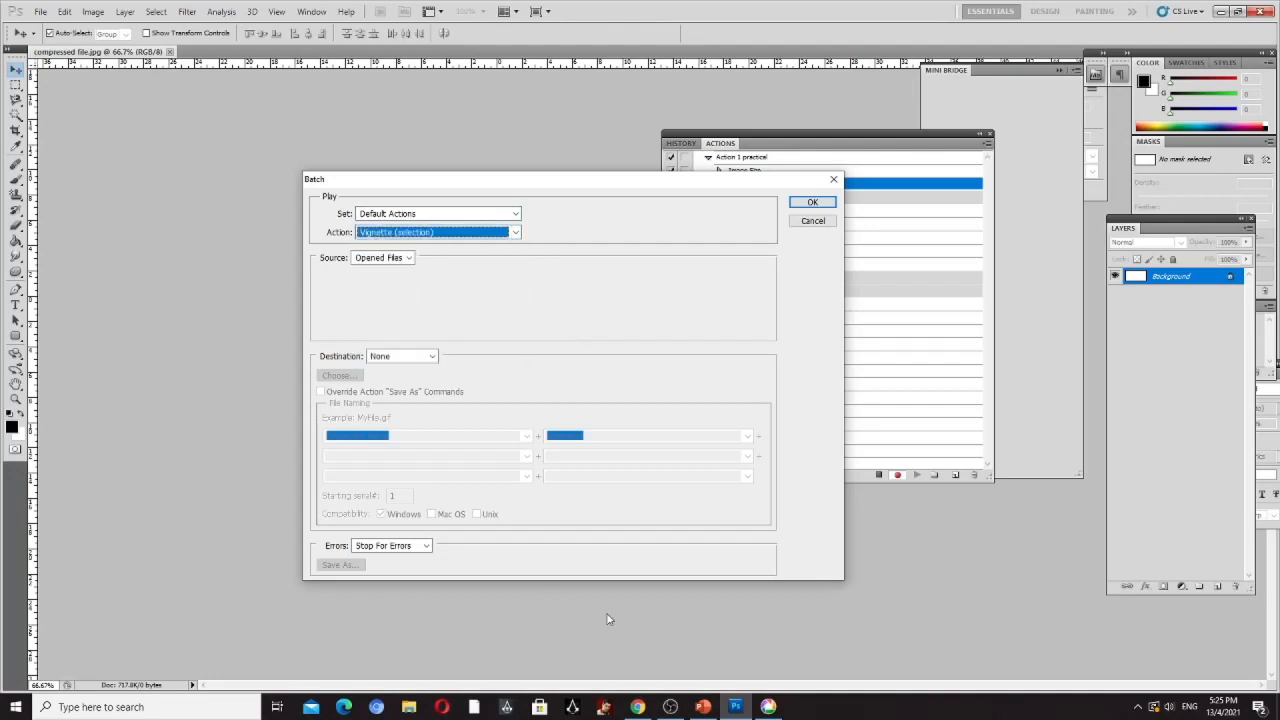
- Compare Photoshop's Batch dialog with the action-selection example on PowerPoint slide 39
left_click(702, 707)
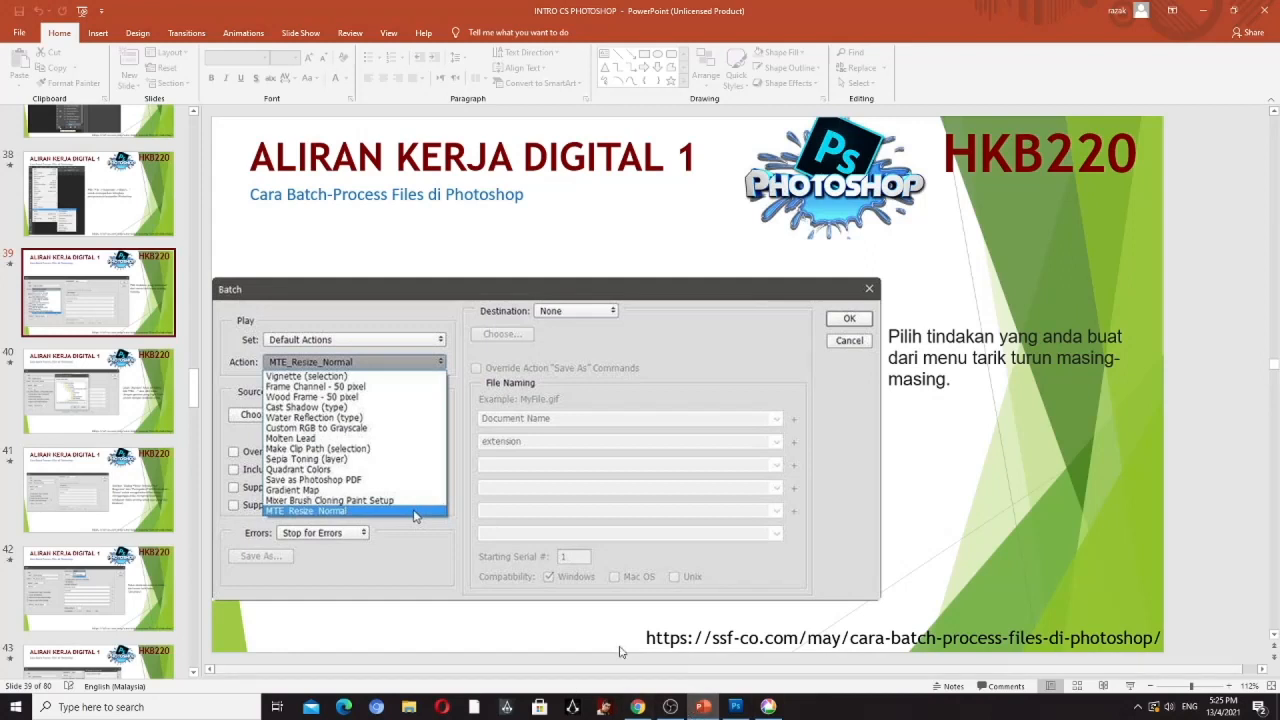
left_click(736, 708)
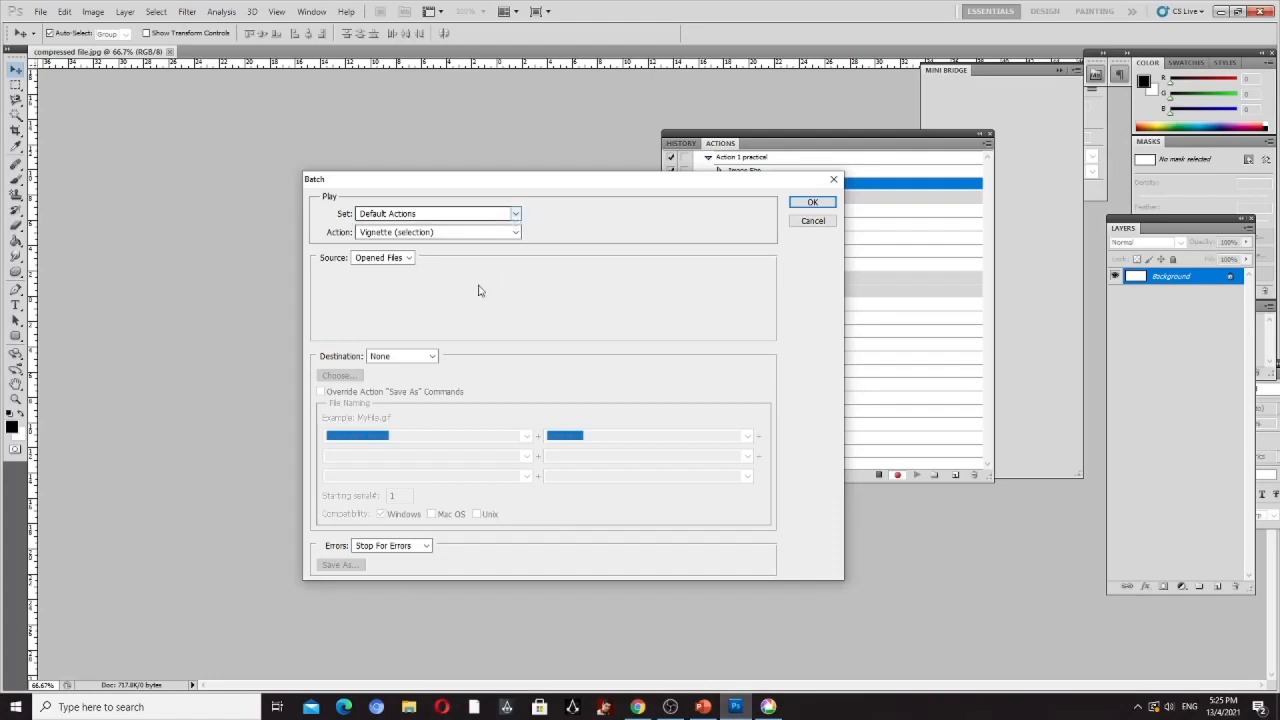
left_click(702, 707)
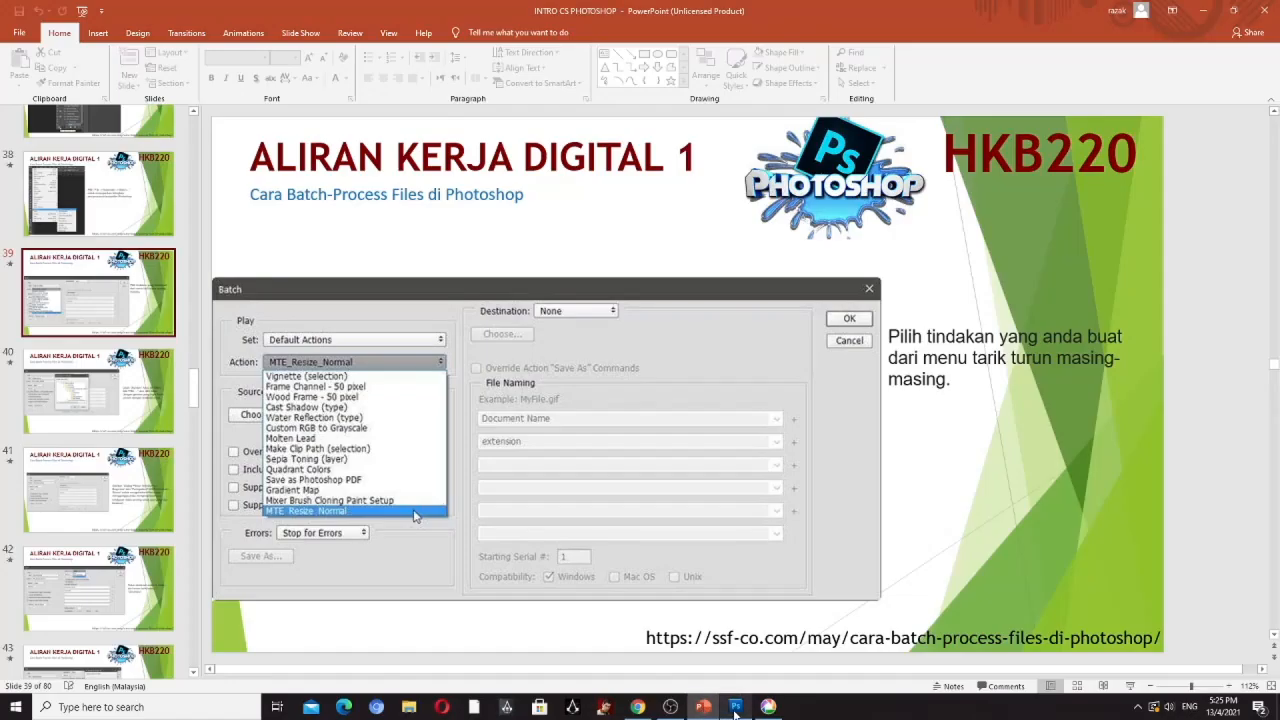
- Switch to Photoshop, keep the Default Actions set, view the batch action list and recheck PowerPoint slide 39
left_click(735, 707)
left_click(516, 215)
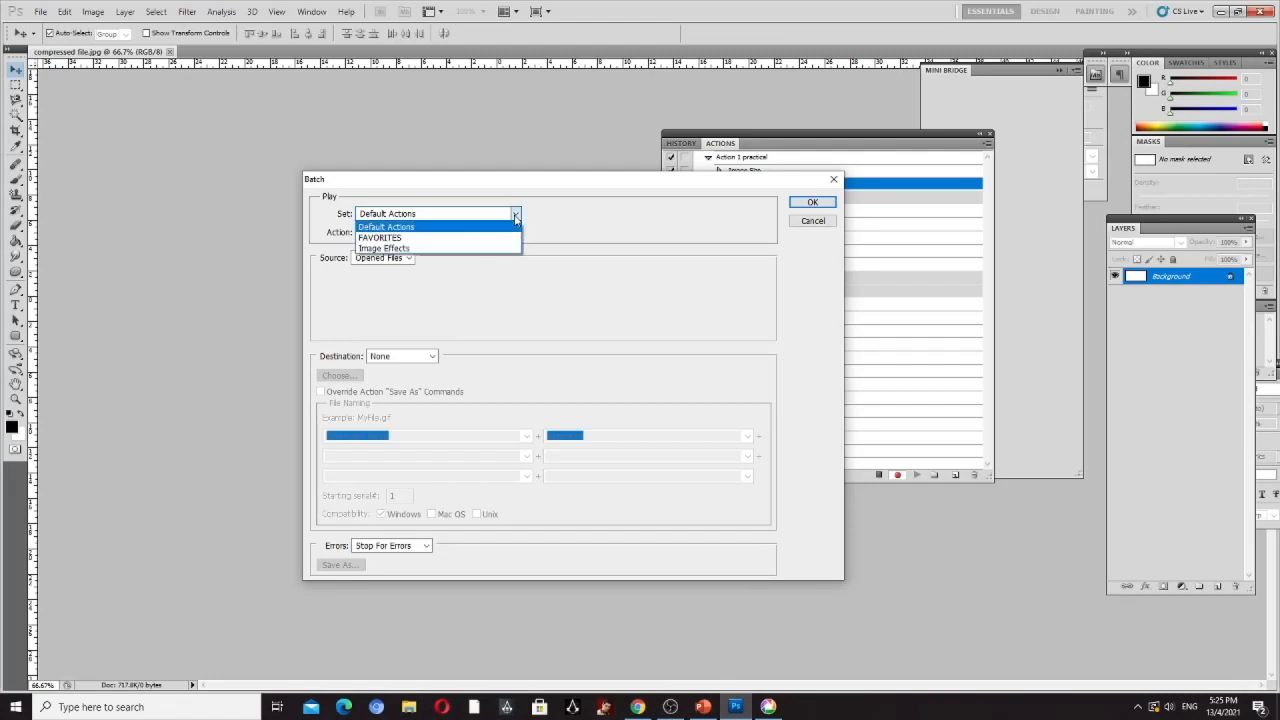
left_click(510, 226)
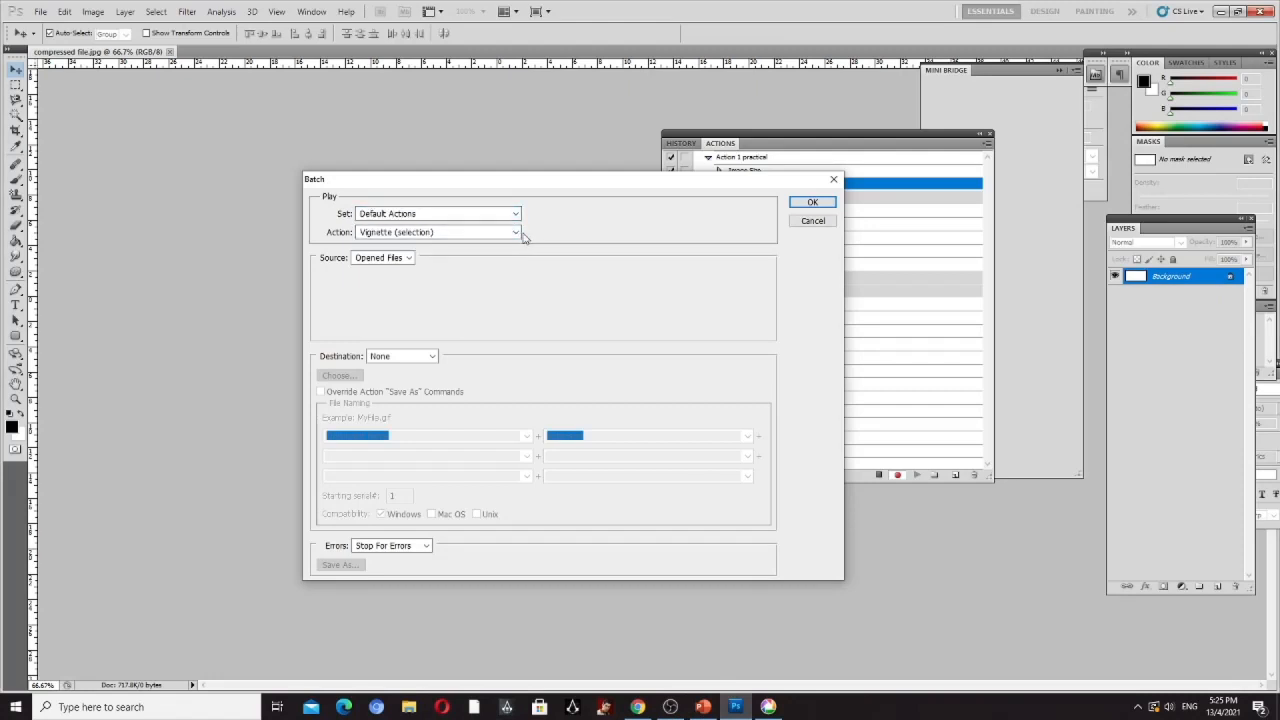
left_click(515, 233)
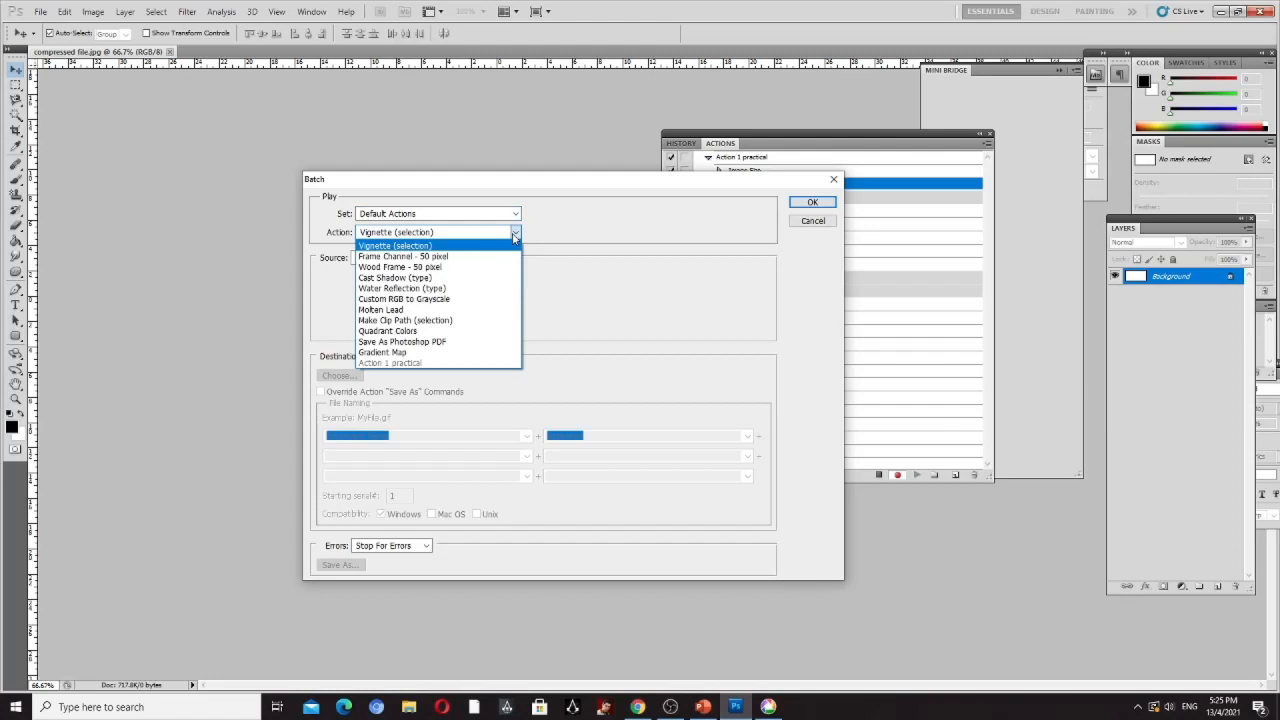
left_click(704, 708)
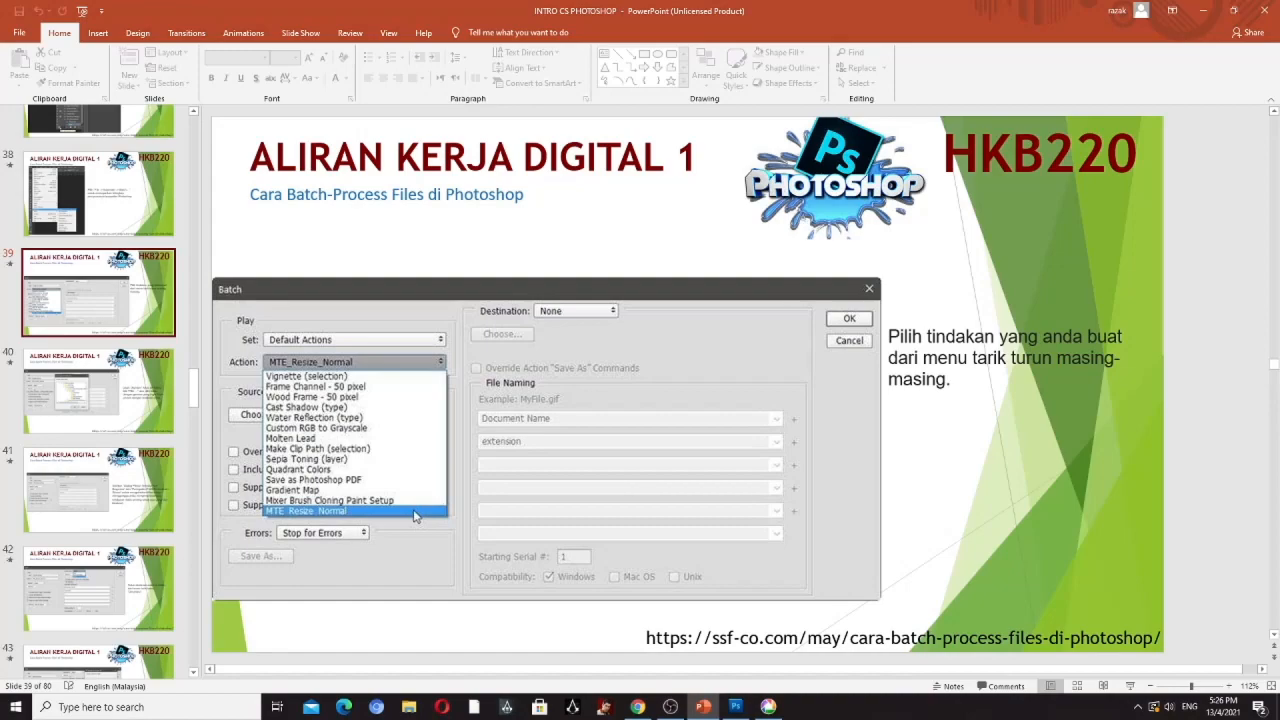
- Switch to Photoshop and look through the Source choices in the Batch dialog without changing the setting
left_click(745, 712)
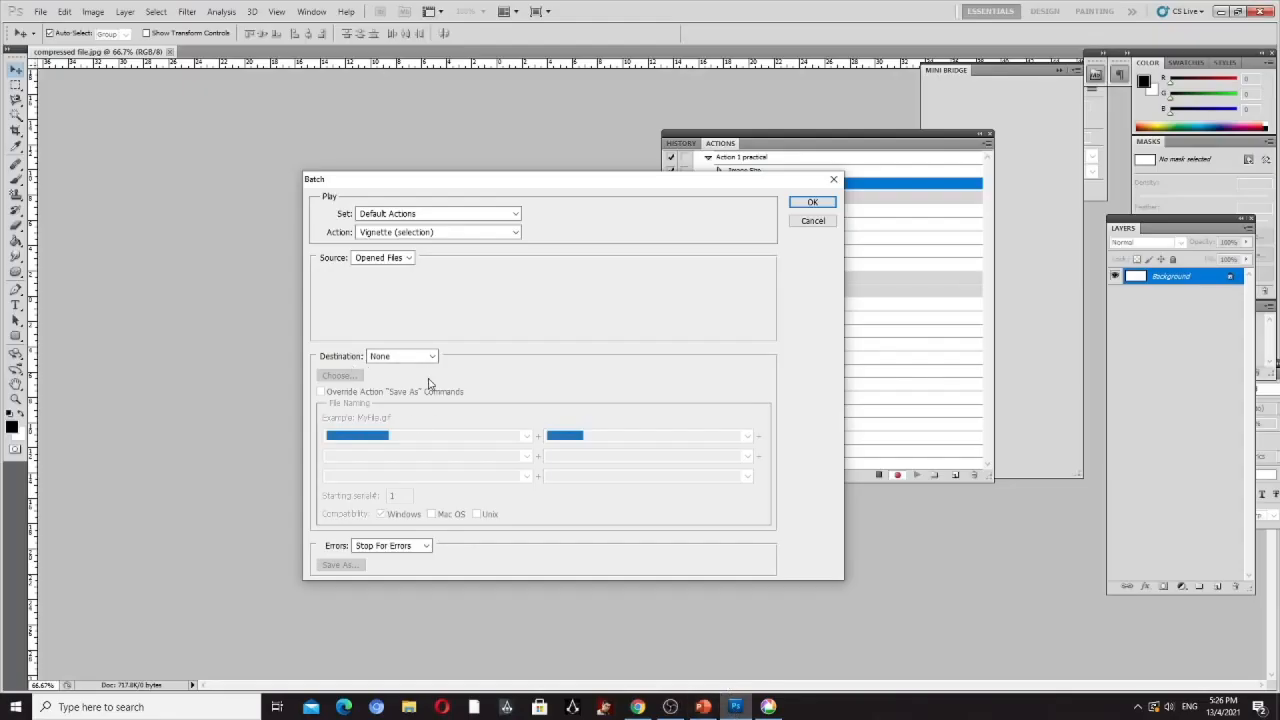
left_click(408, 259)
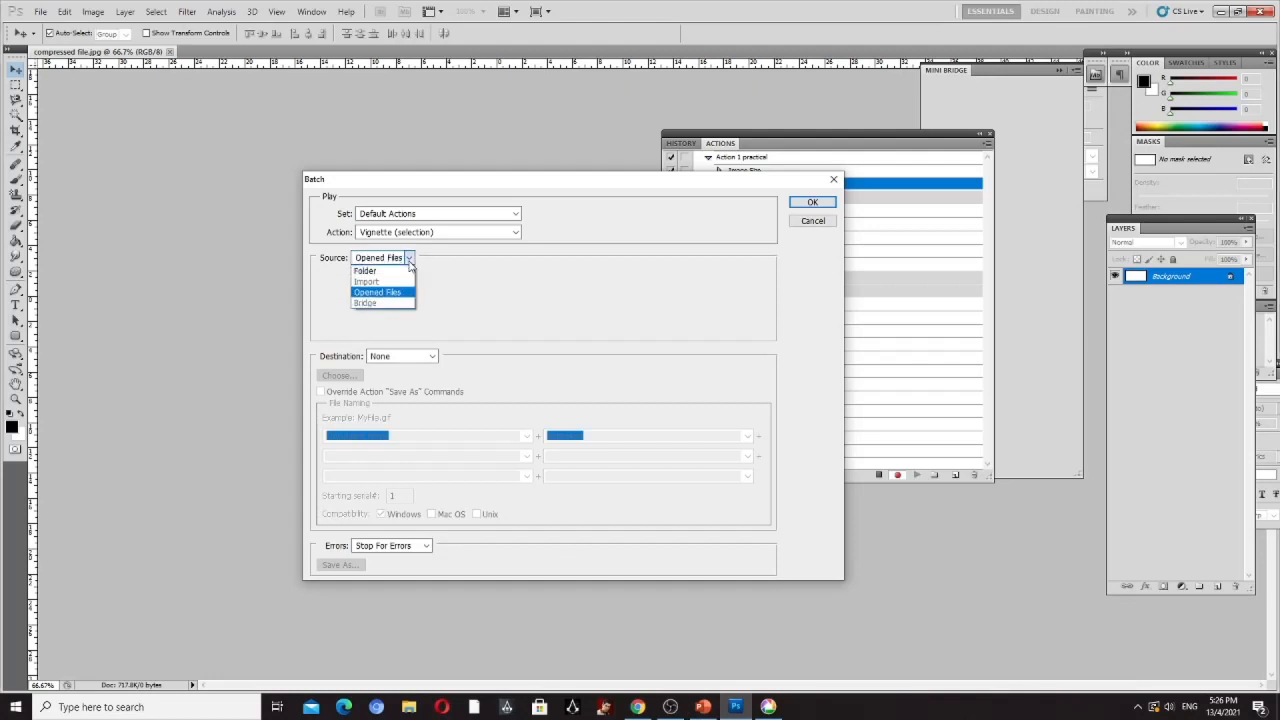
left_click(520, 287)
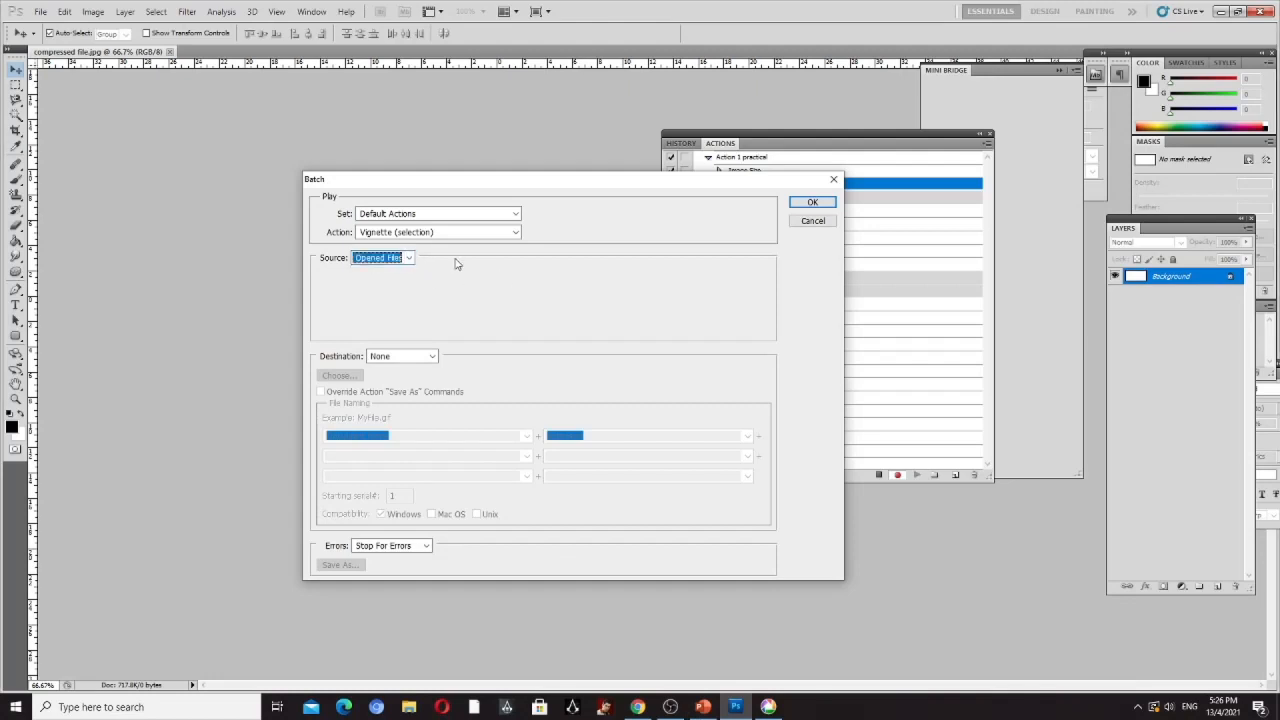
- Choose Frame Channel - 50 pixel as the batch action and try to replace it with Action 1 practical
left_click(516, 233)
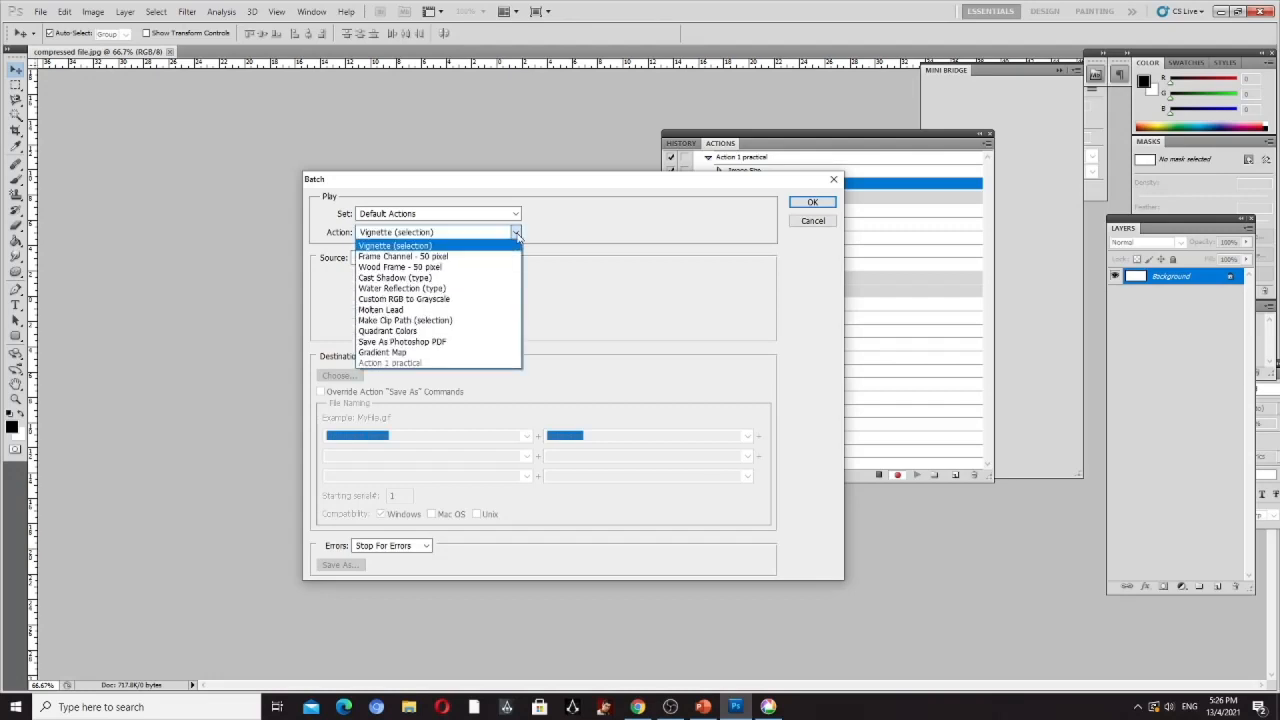
left_click(483, 256)
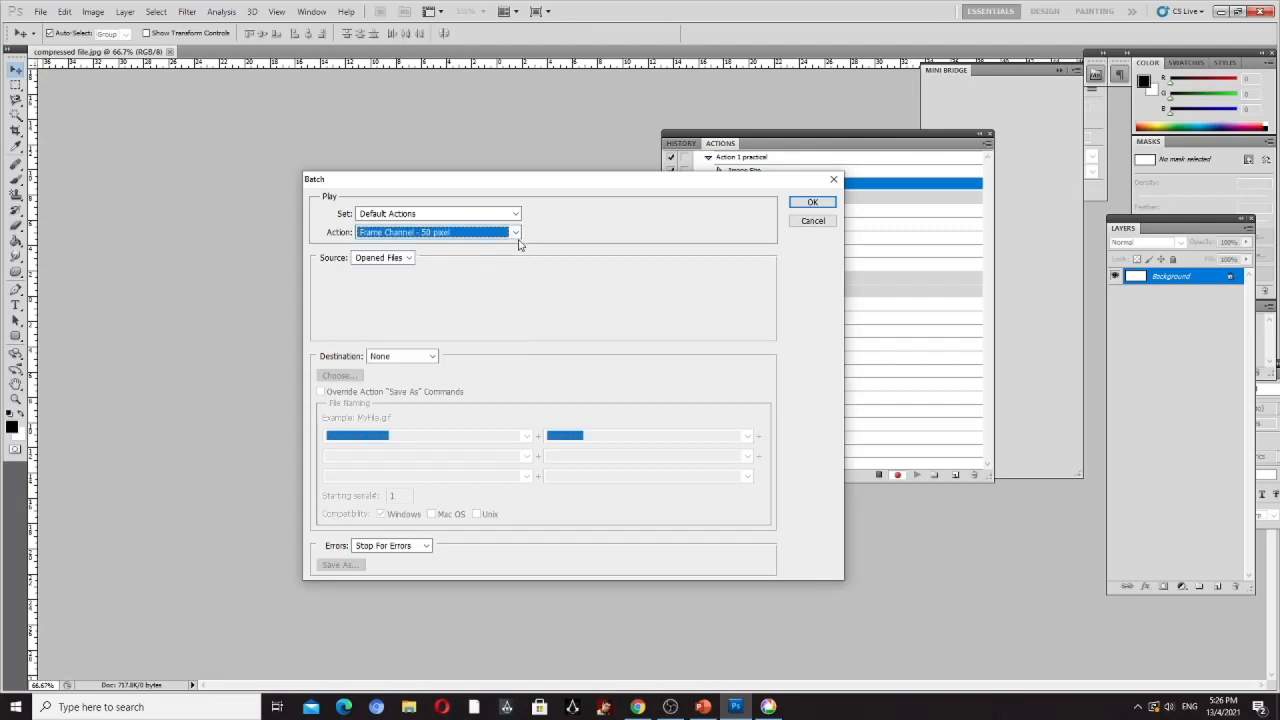
left_click(516, 236)
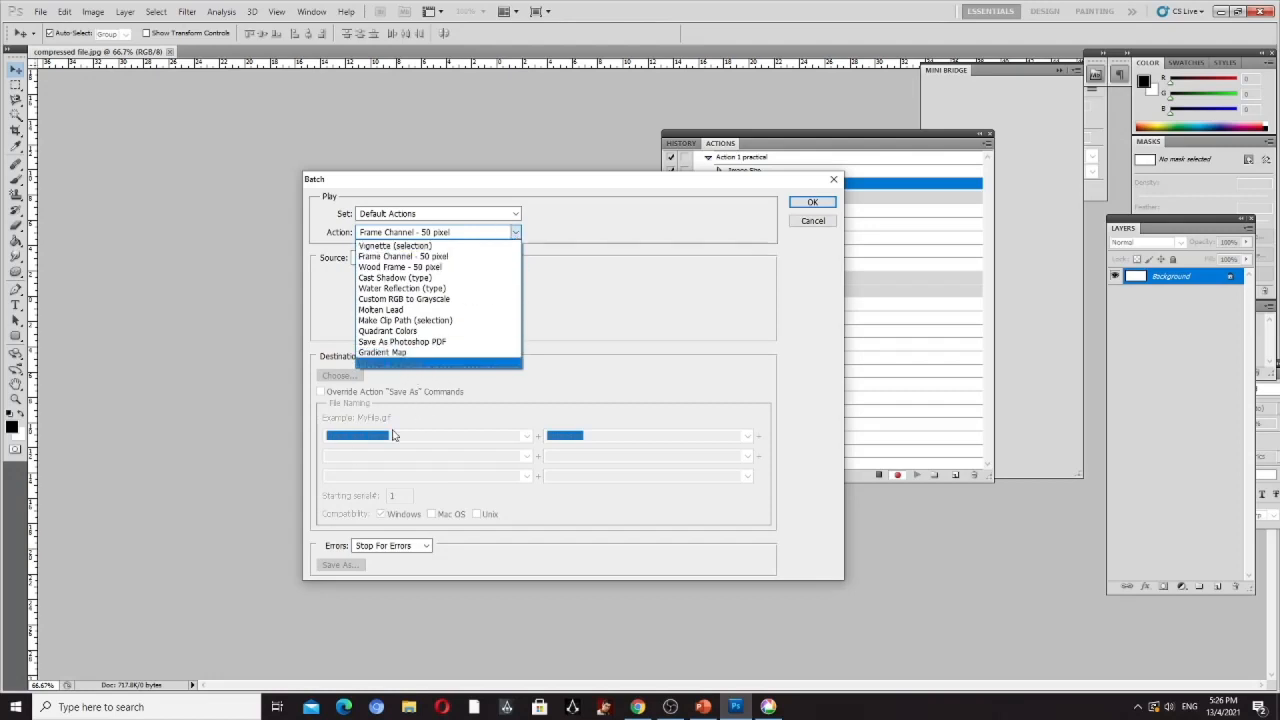
left_click(425, 364)
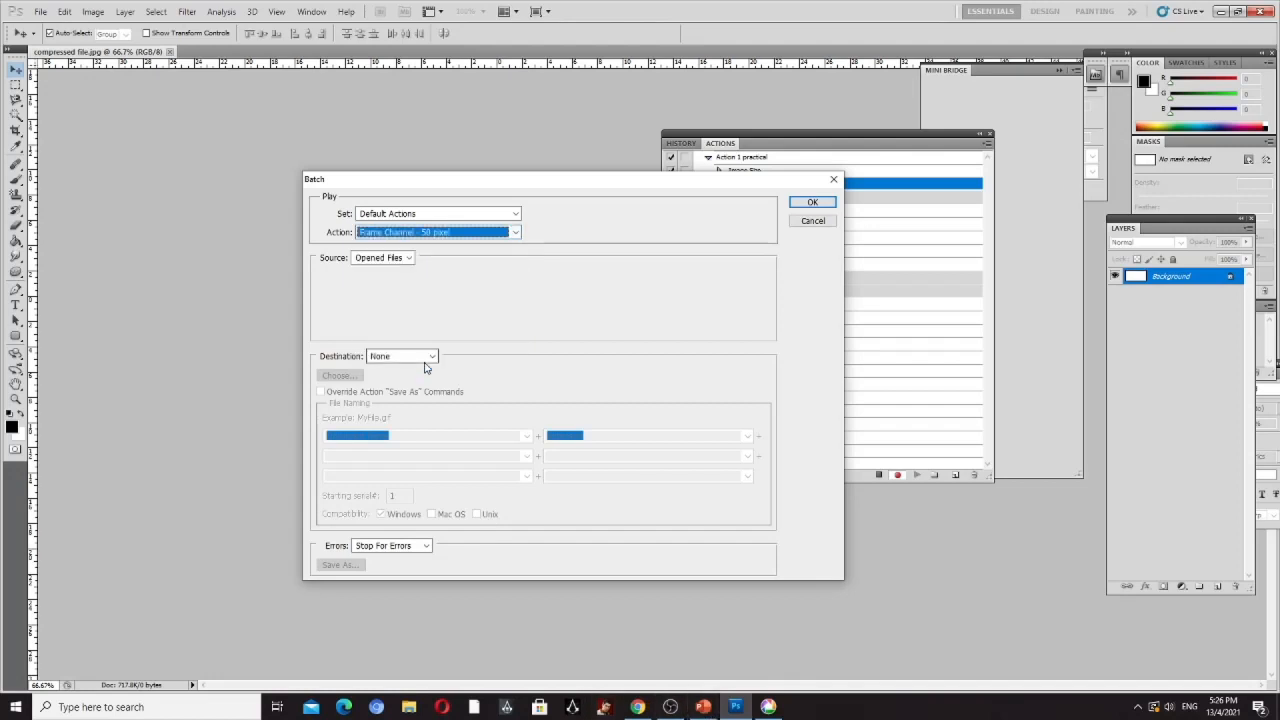
left_click(511, 234)
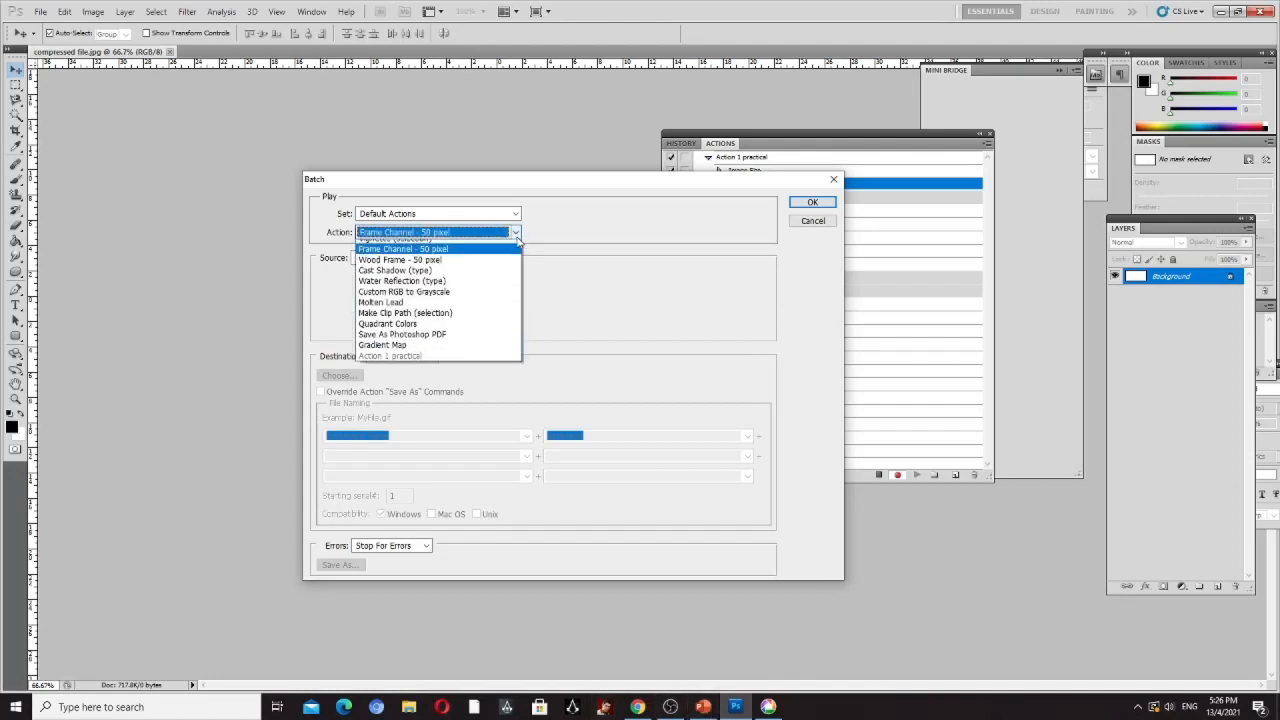
left_click(416, 364)
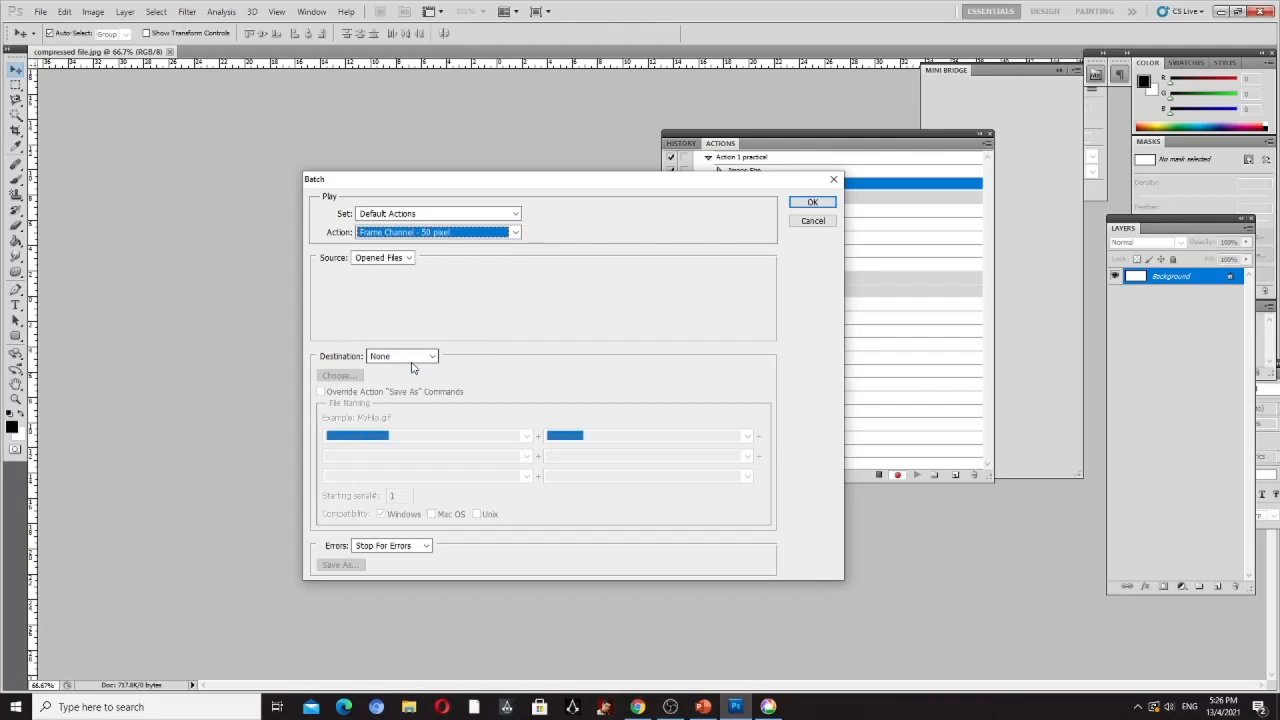
left_click(516, 234)
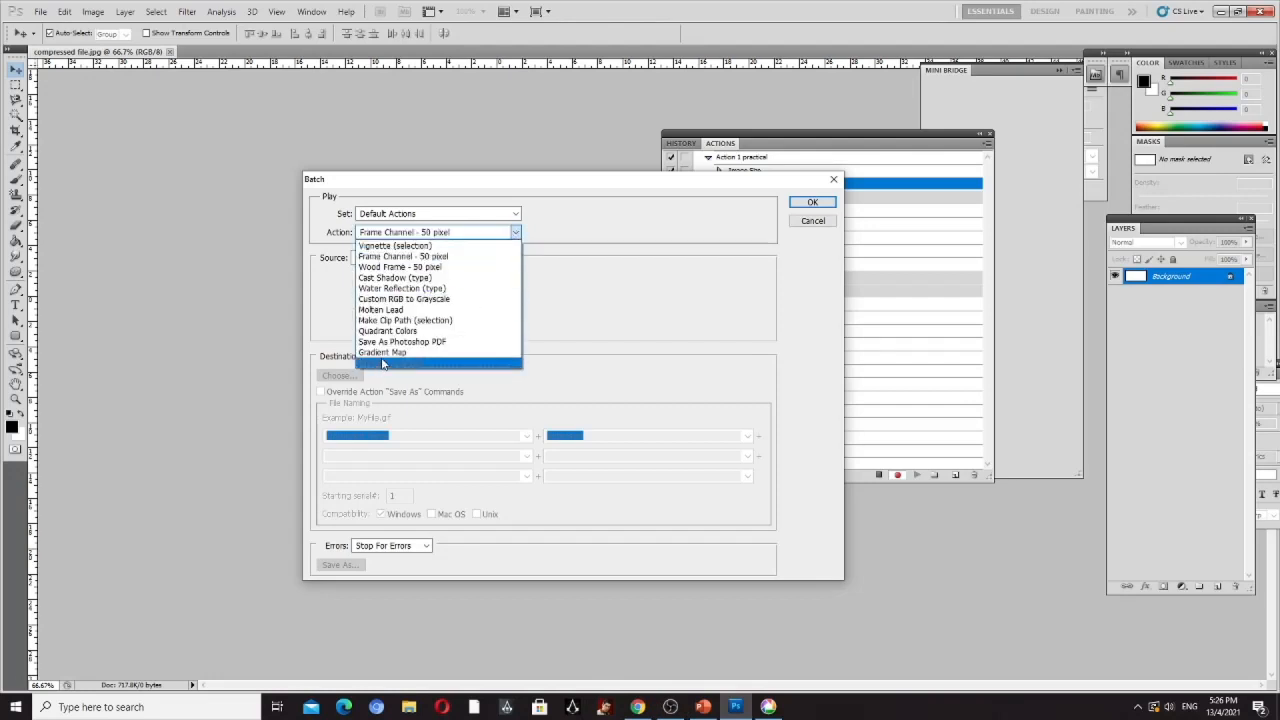
left_click(383, 364)
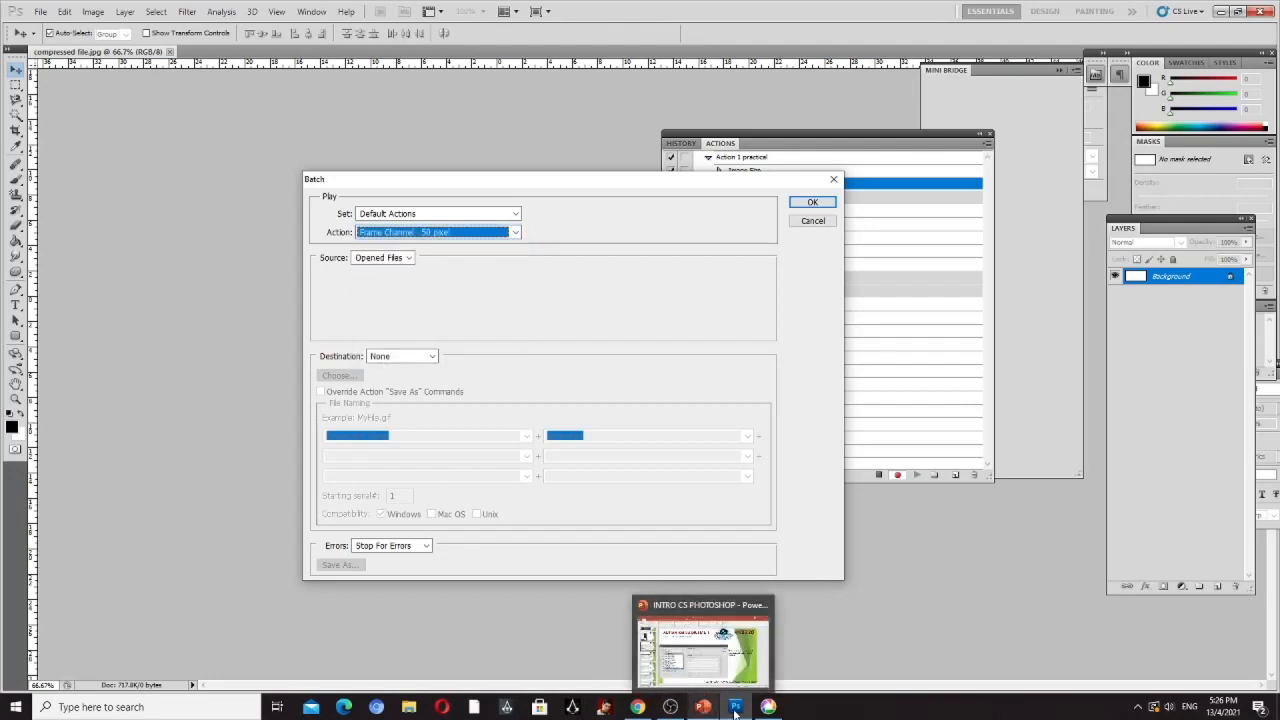
- Read PowerPoint slide 42 on the destination and set the destination in Photoshop's Batch dialog to Folder
left_click(703, 707)
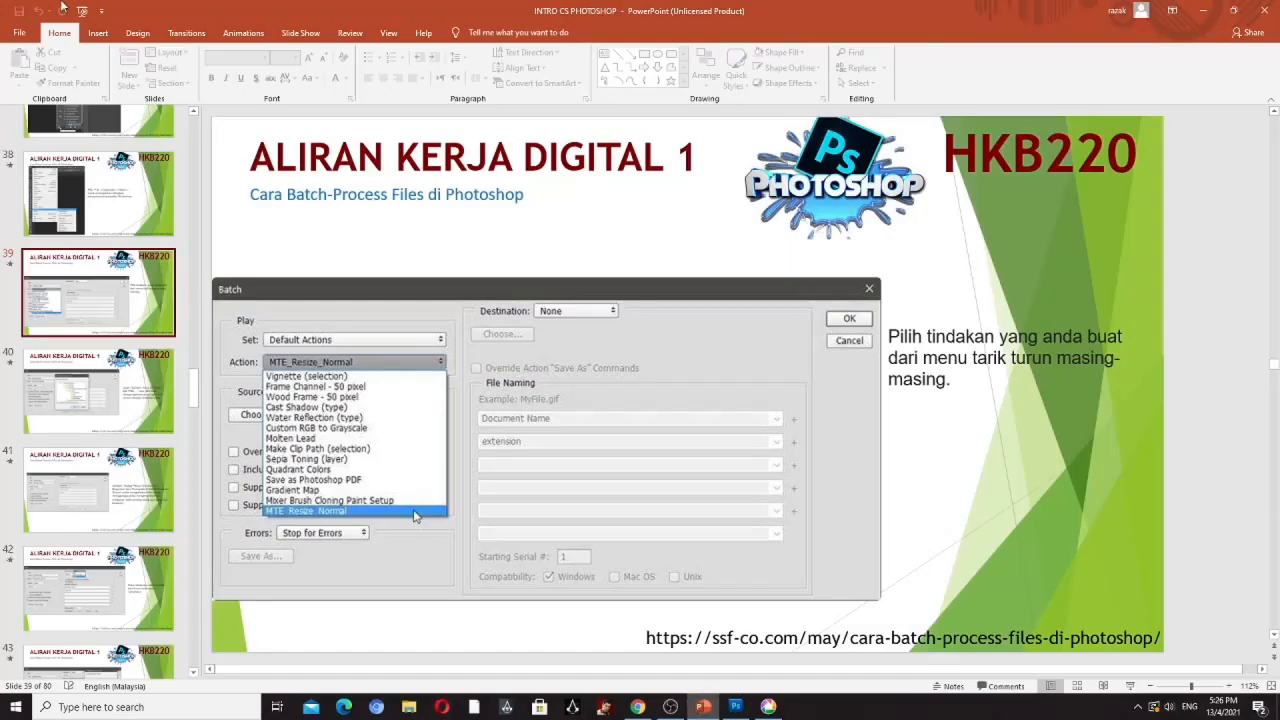
left_click(113, 623)
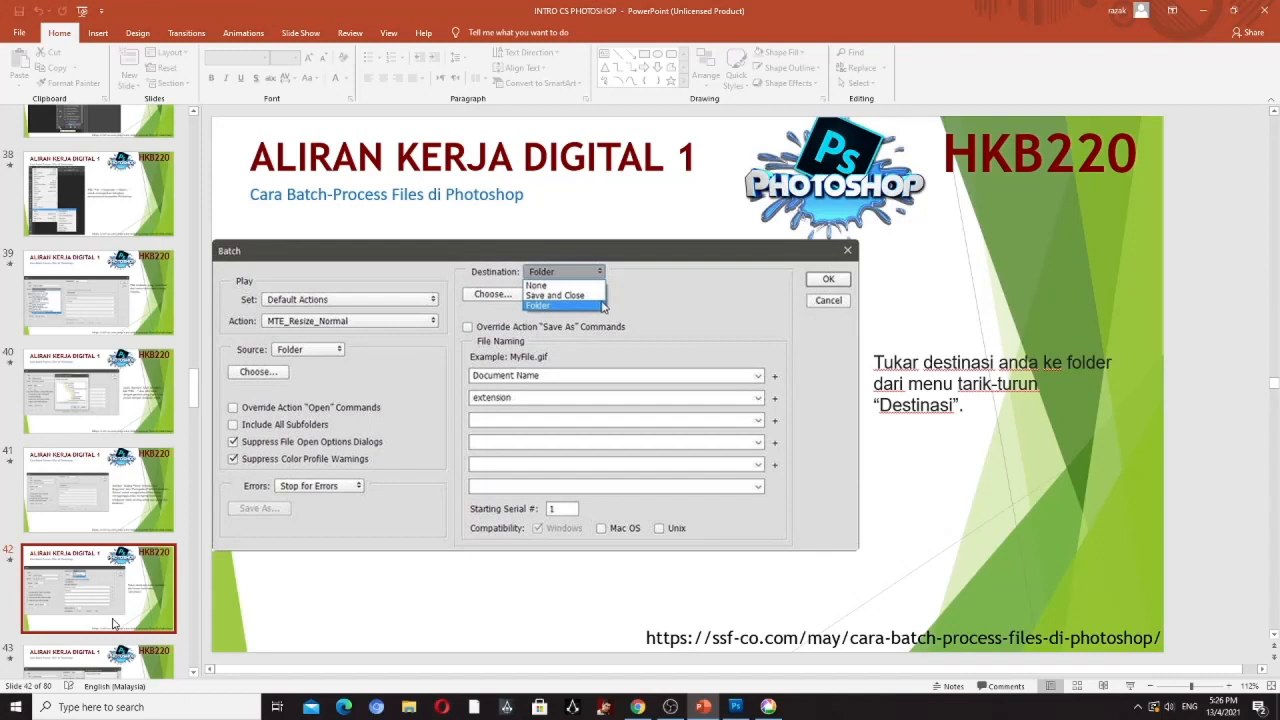
left_click(736, 706)
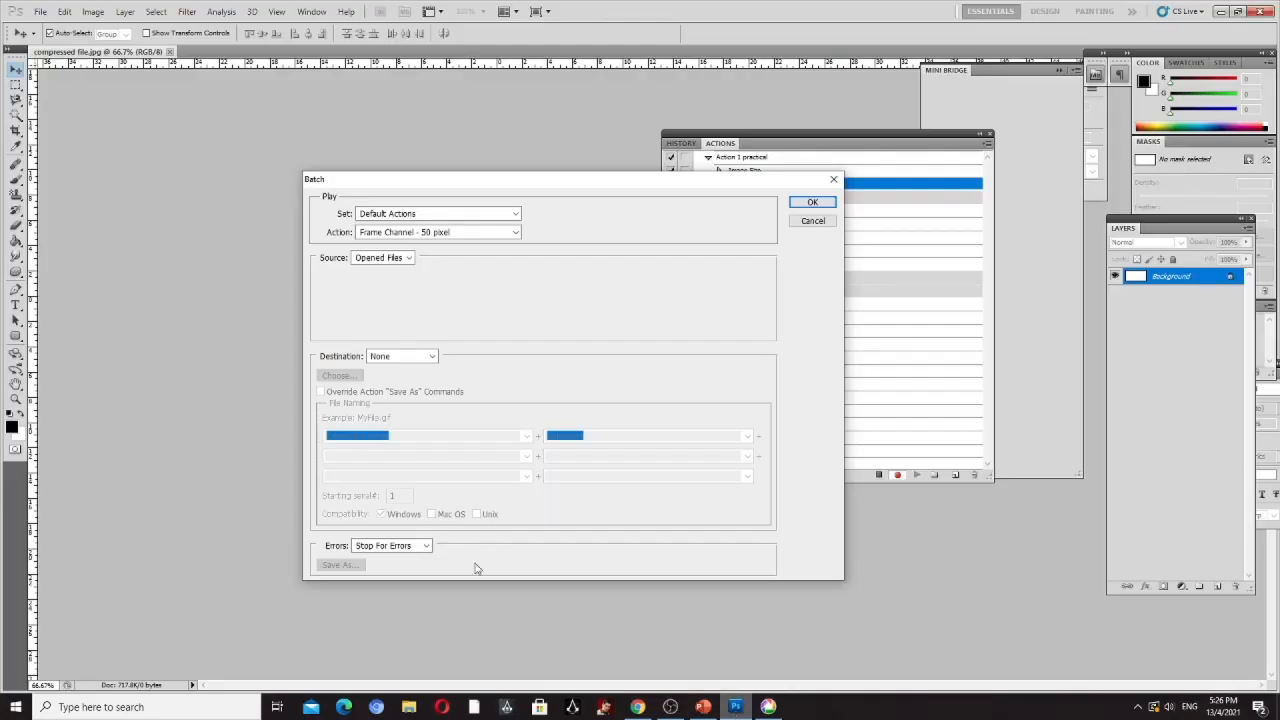
left_click(432, 358)
left_click(390, 391)
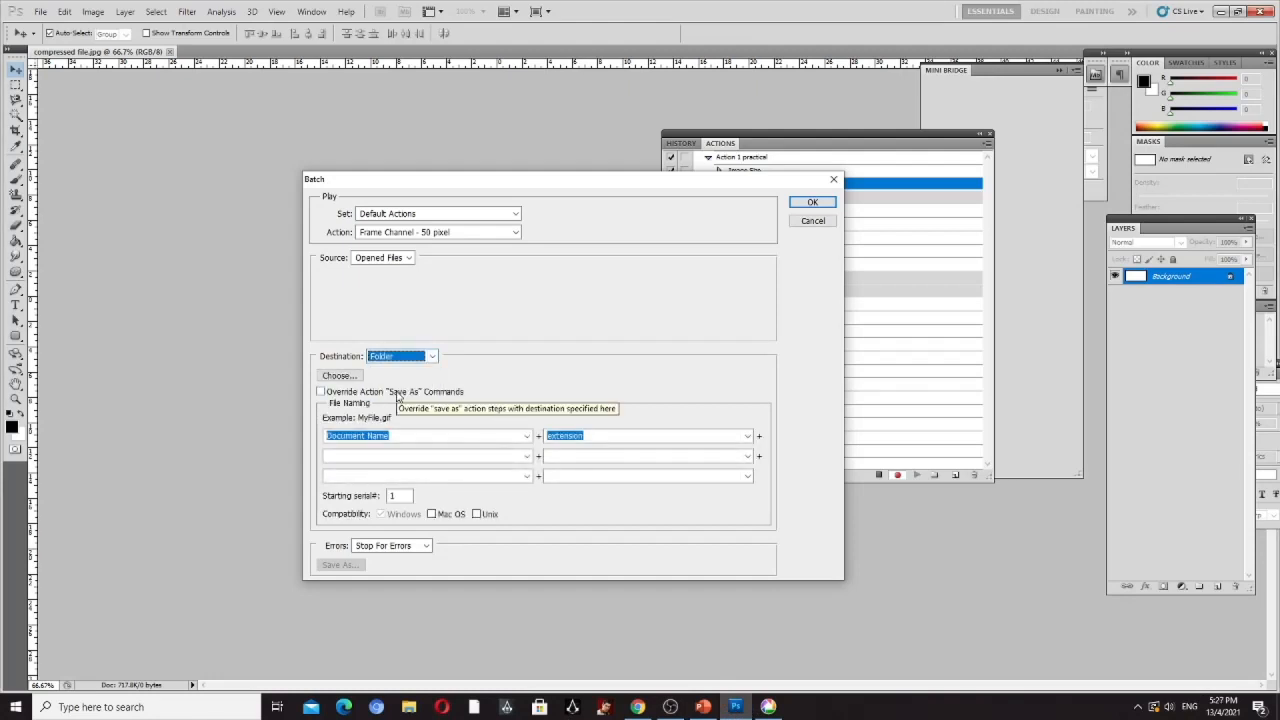
- Review the Source choices and try again to choose Action 1 practical as the batch action
left_click(400, 258)
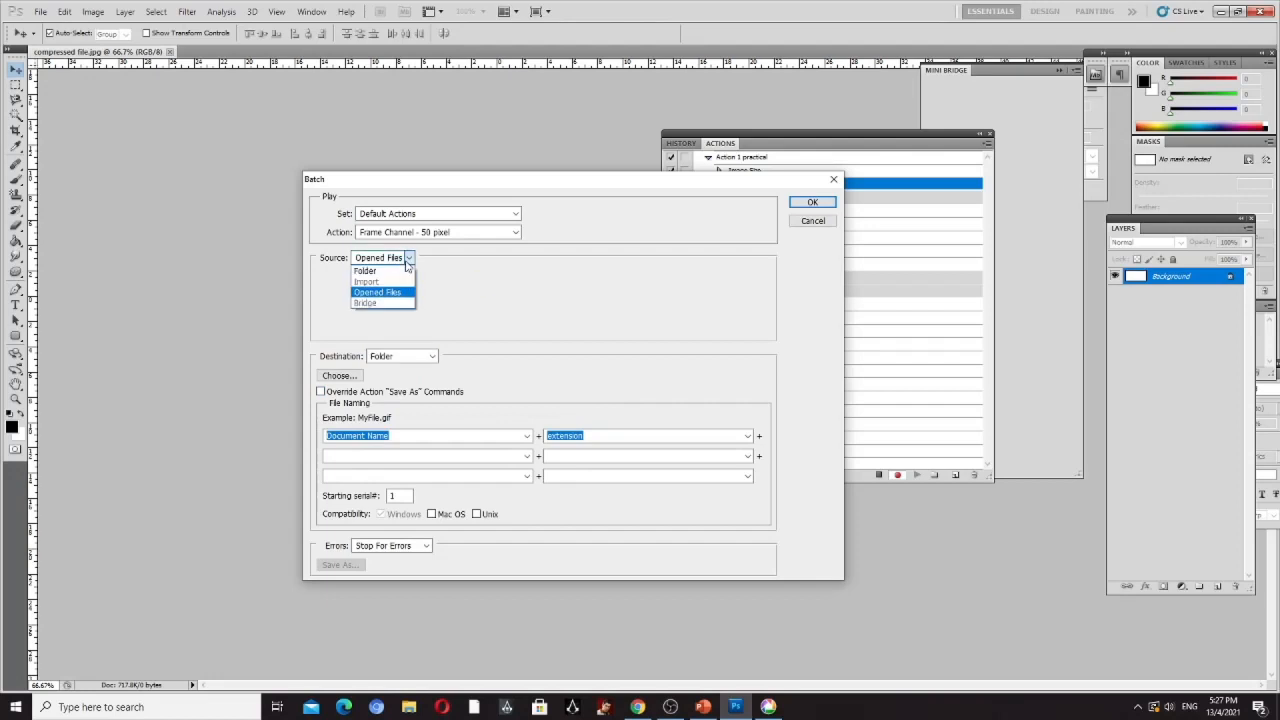
left_click(503, 313)
left_click(517, 238)
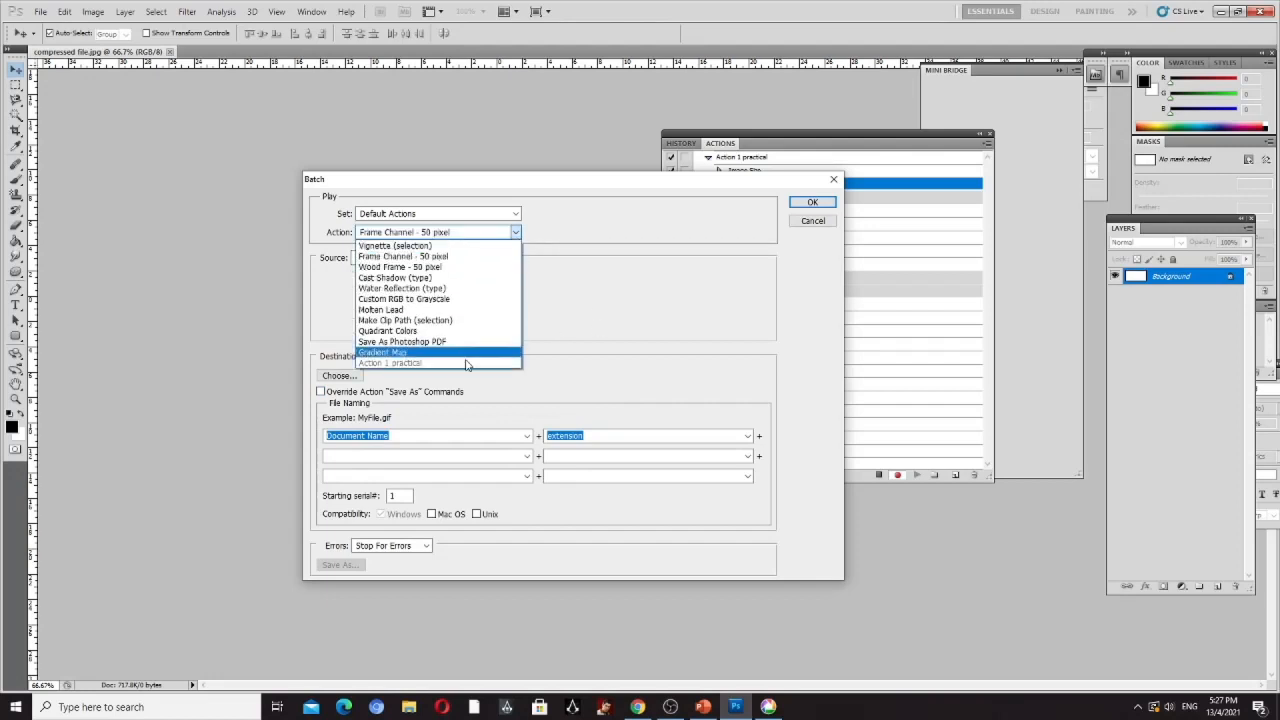
left_click(430, 366)
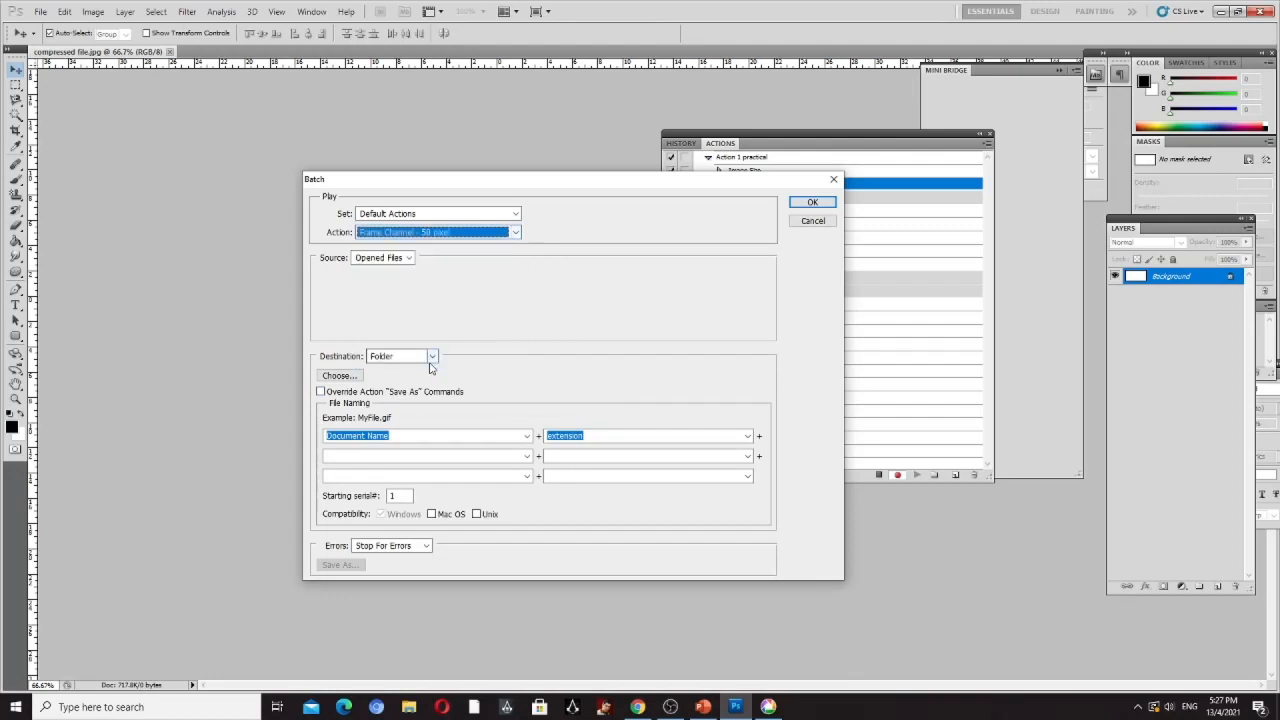
left_click(516, 232)
left_click(700, 368)
- Read PowerPoint slide 43 on picking an output folder and open the destination folder browser in Photoshop
left_click(703, 707)
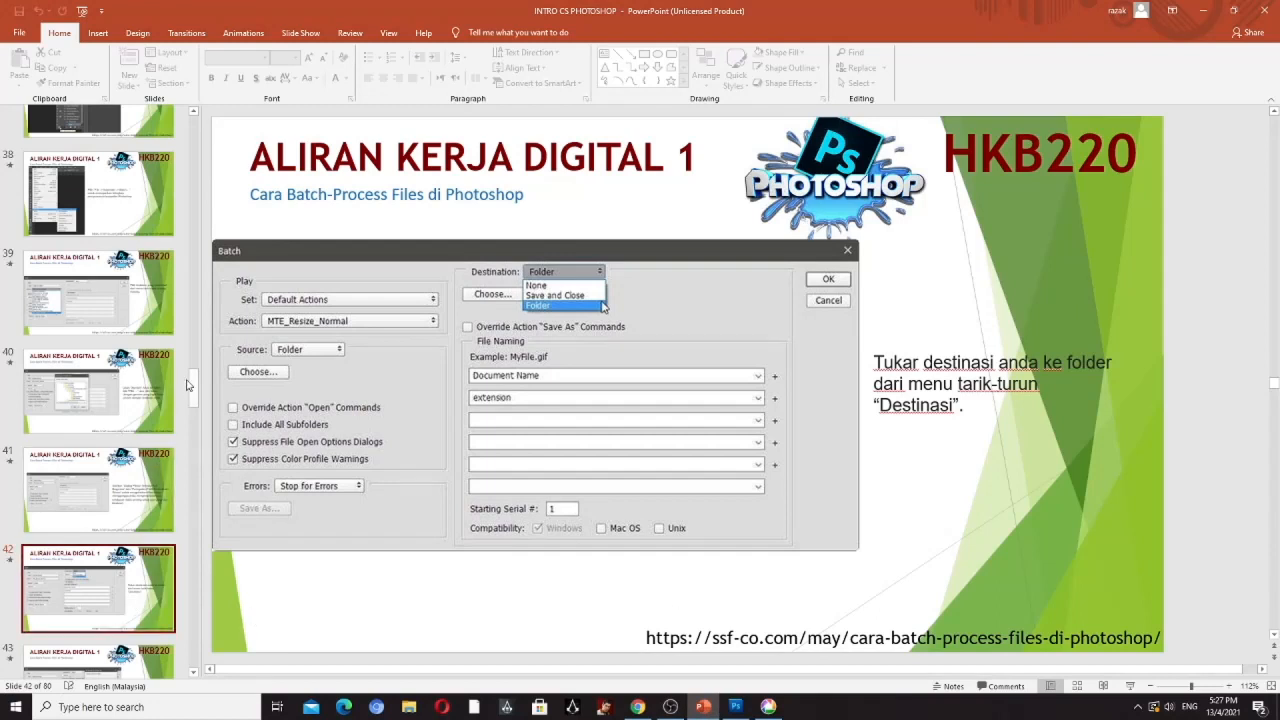
scroll(190, 388, "down", 3)
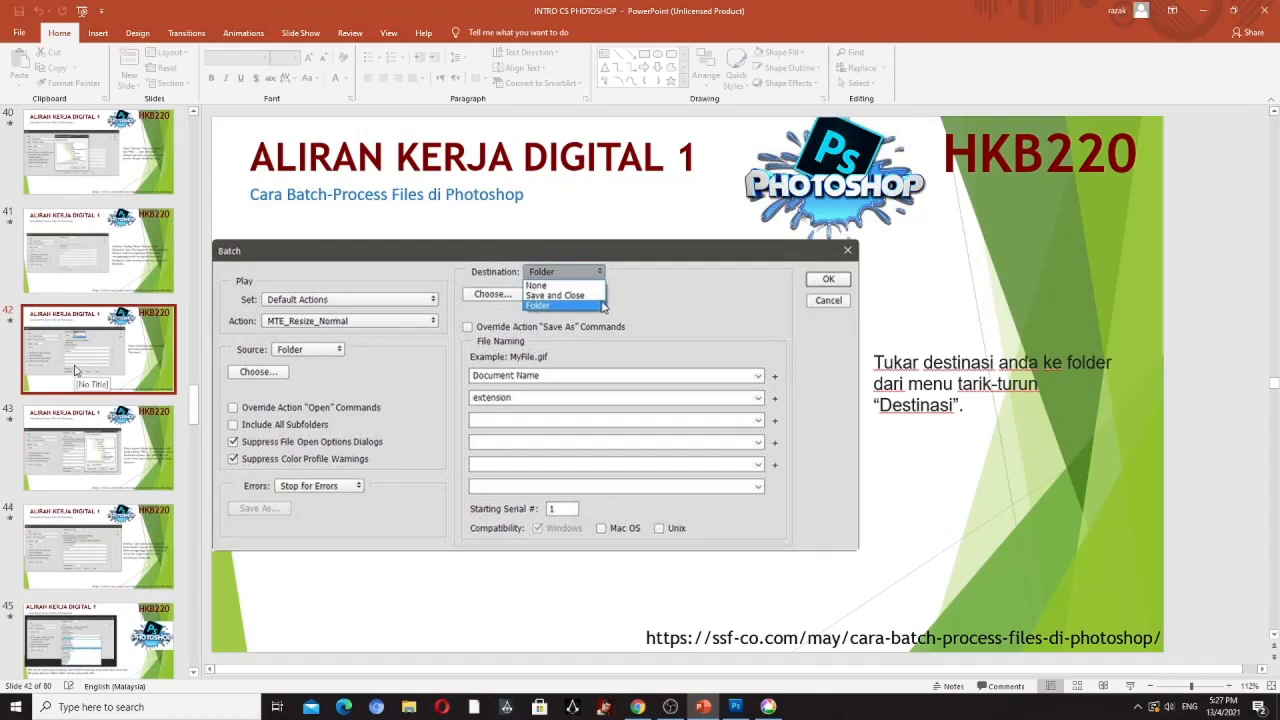
left_click(96, 455)
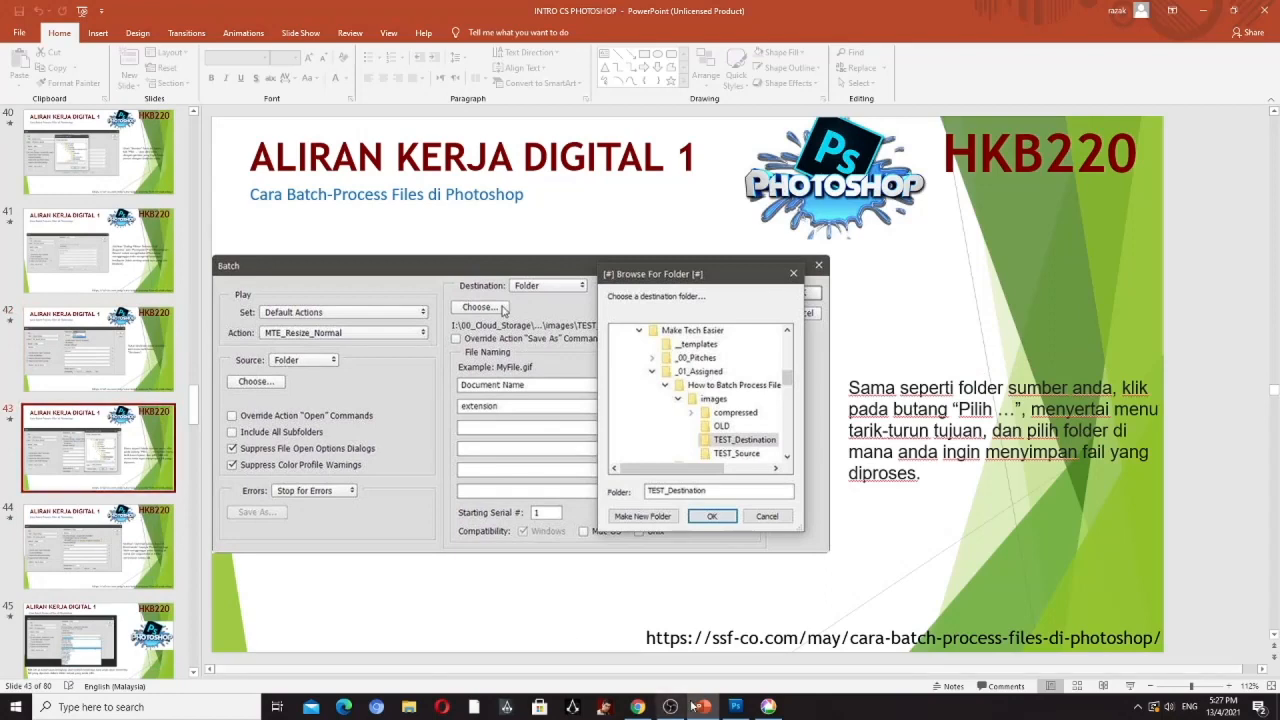
left_click(735, 707)
left_click(340, 377)
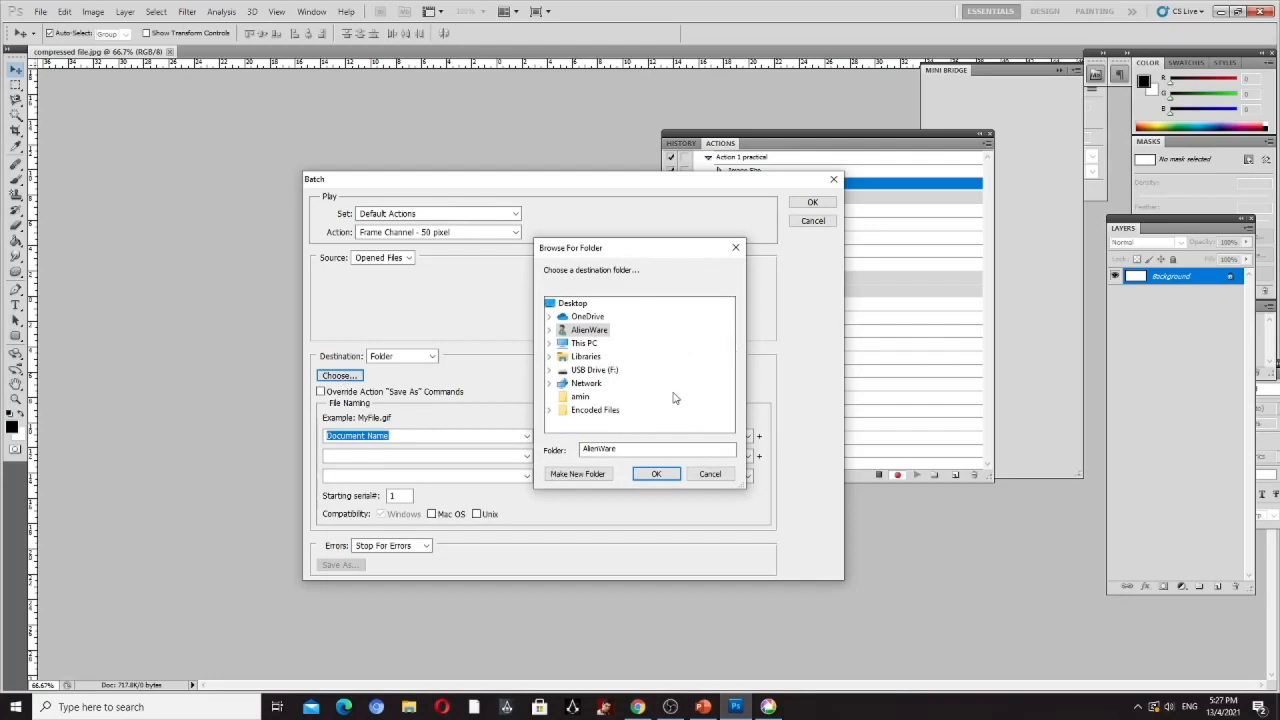
- Switch to PowerPoint and review slides 43, 45 and 42 on the batch destination and file naming
left_click(705, 708)
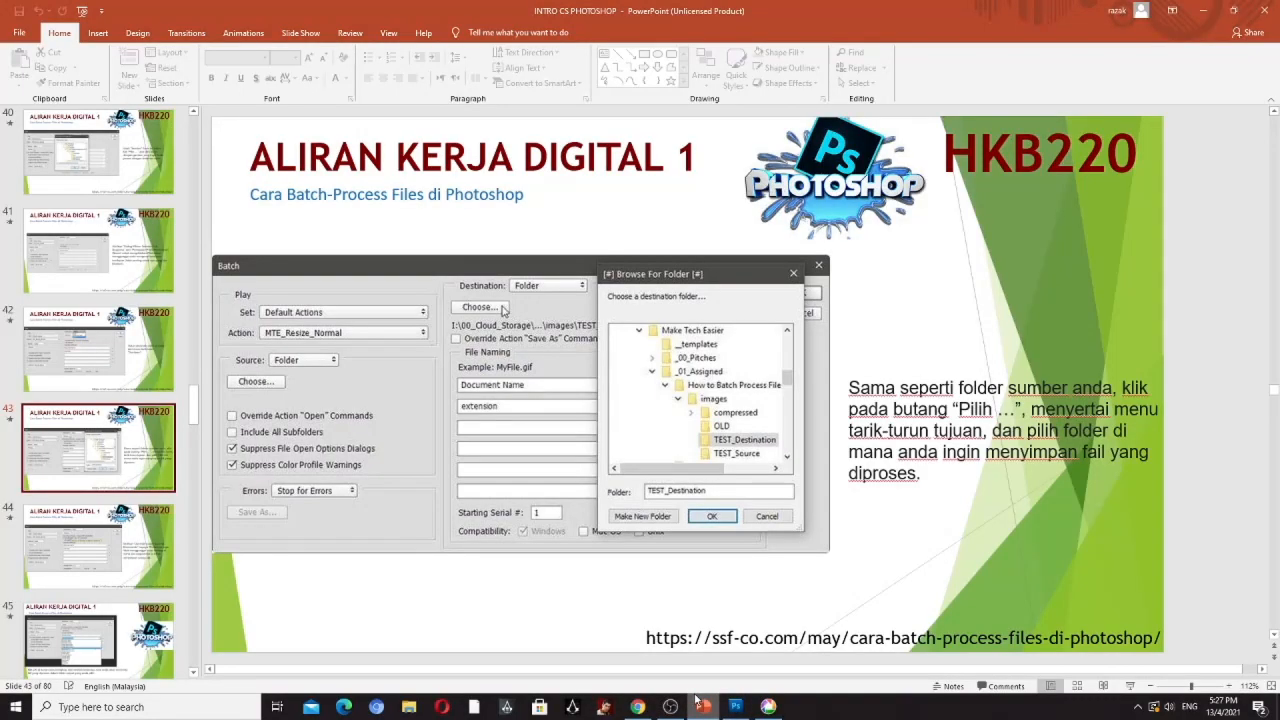
mouse_move(453, 713)
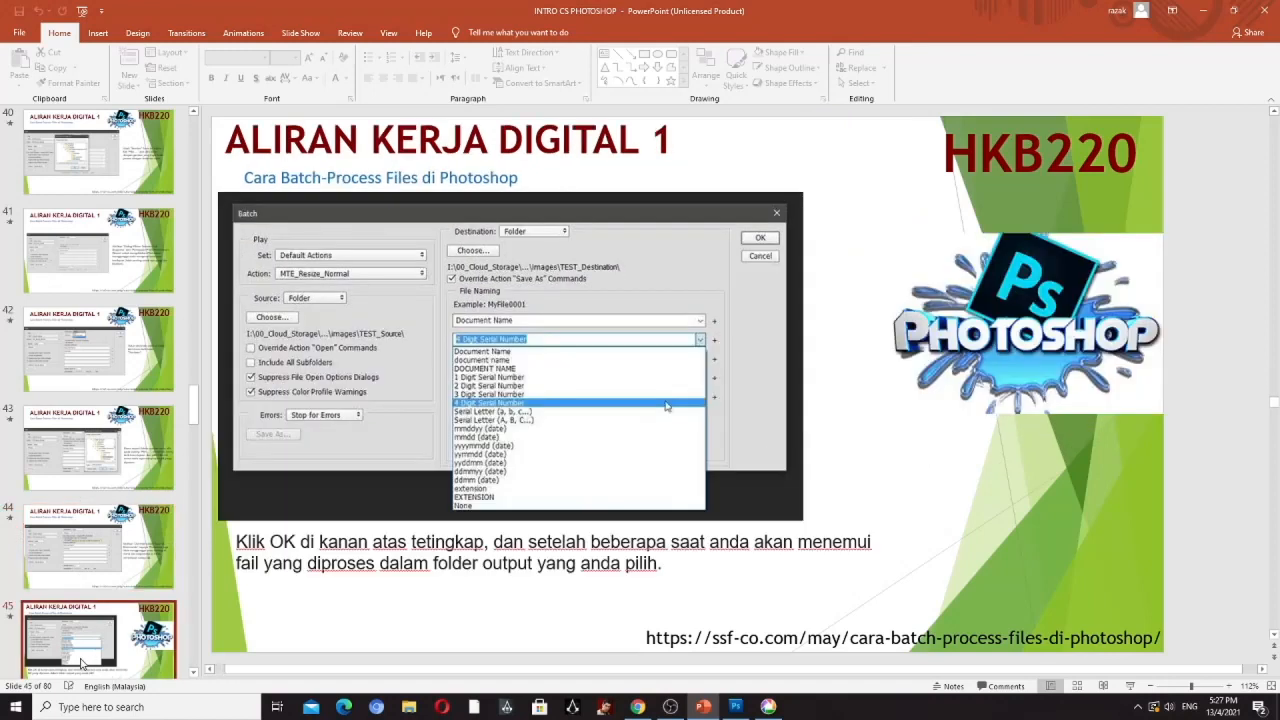
left_click(90, 450)
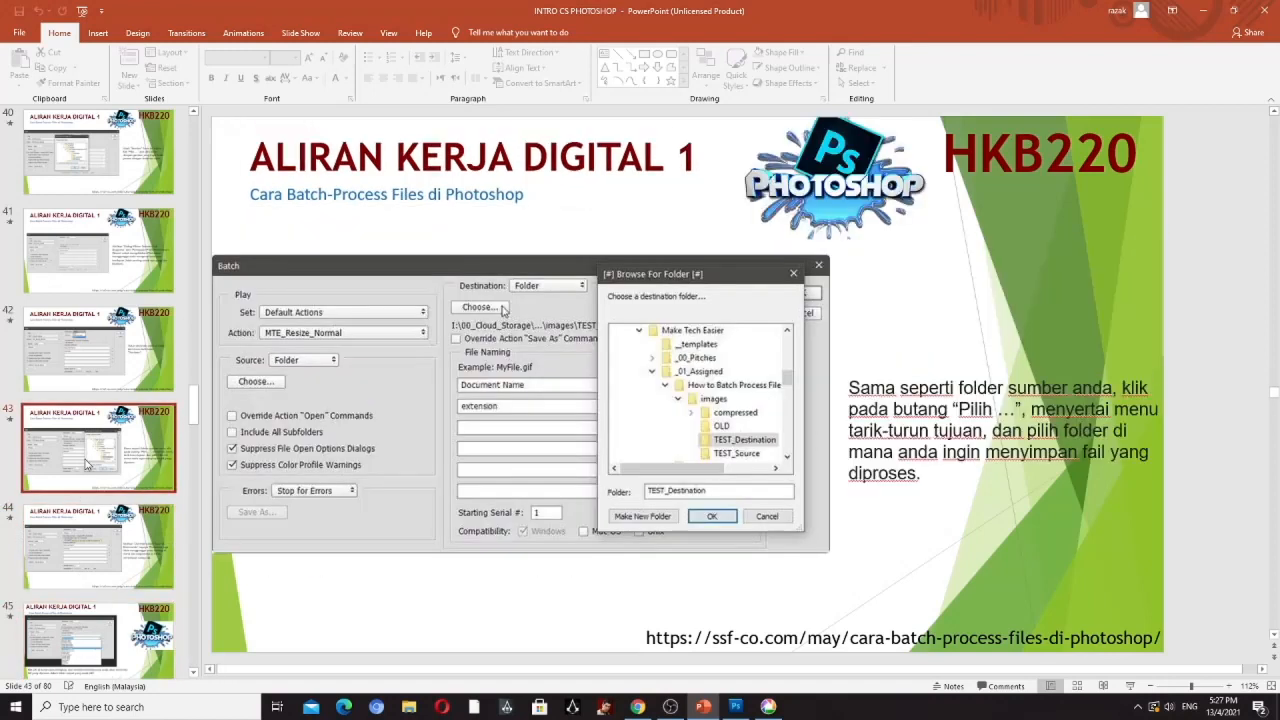
left_click(83, 372)
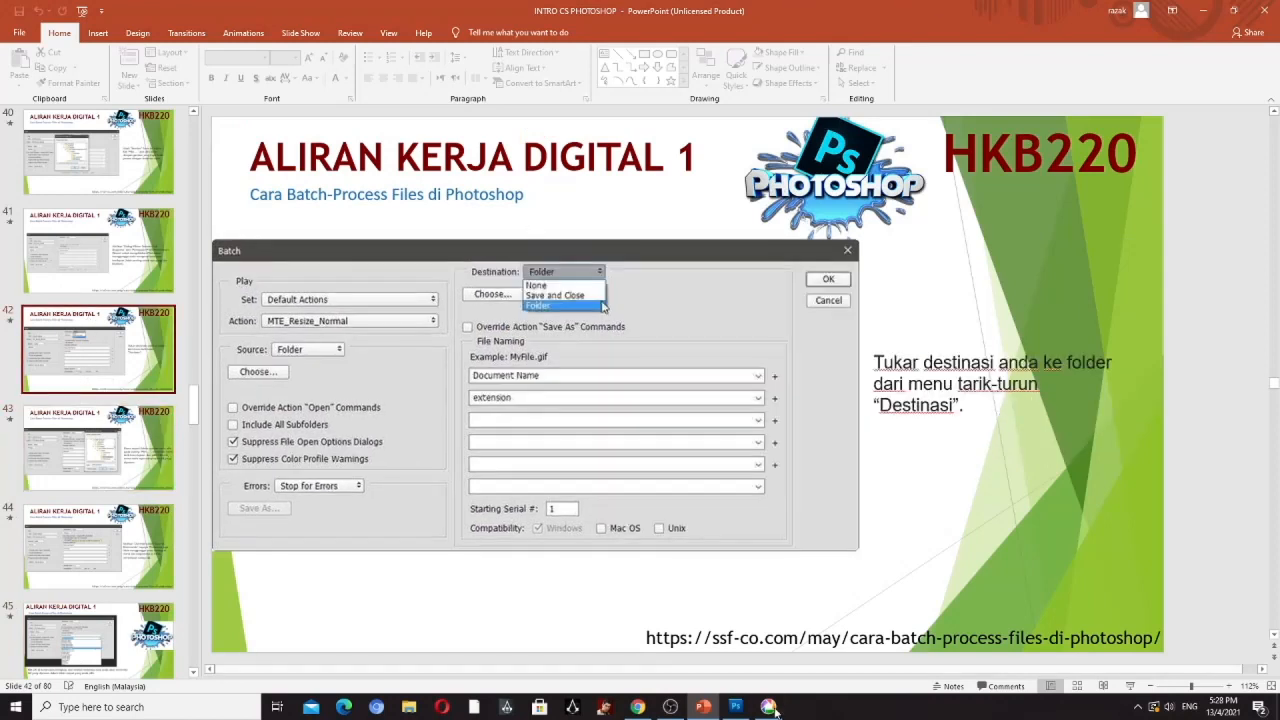
- Select Encoded Files in Photoshop's destination folder browser, and cancel both the folder selection and the Batch dialog
left_click(735, 707)
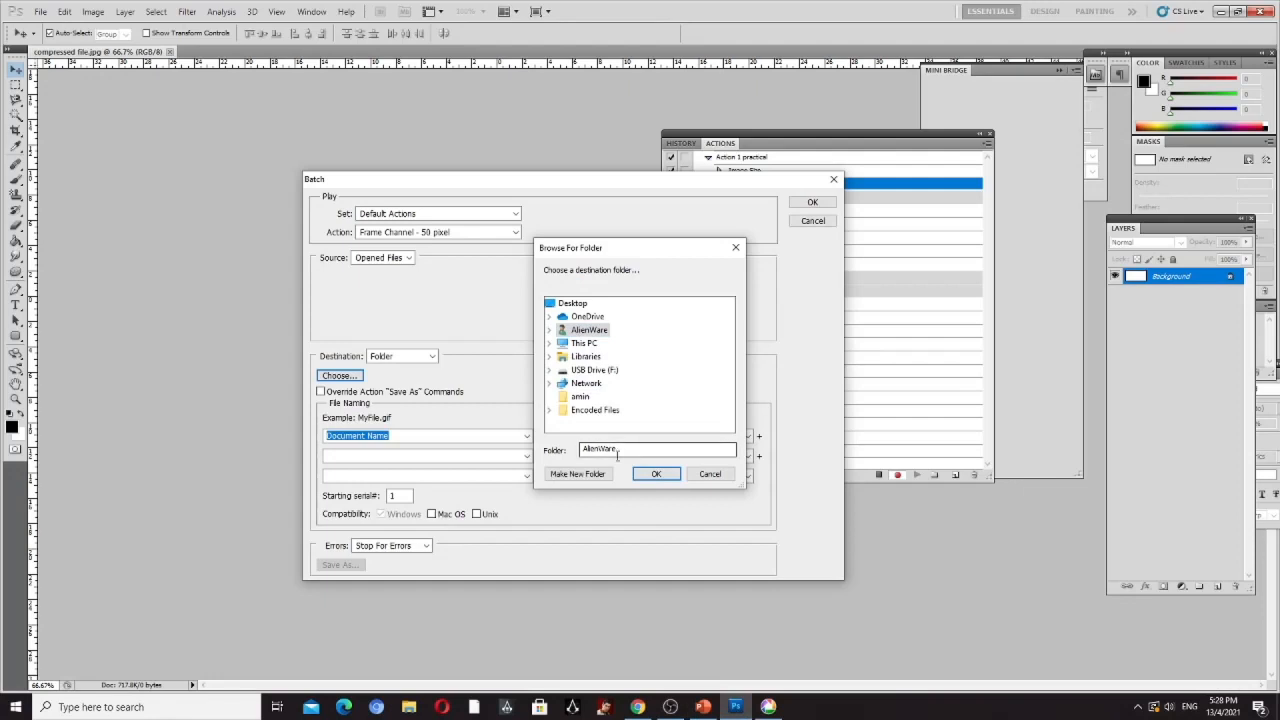
left_click(596, 410)
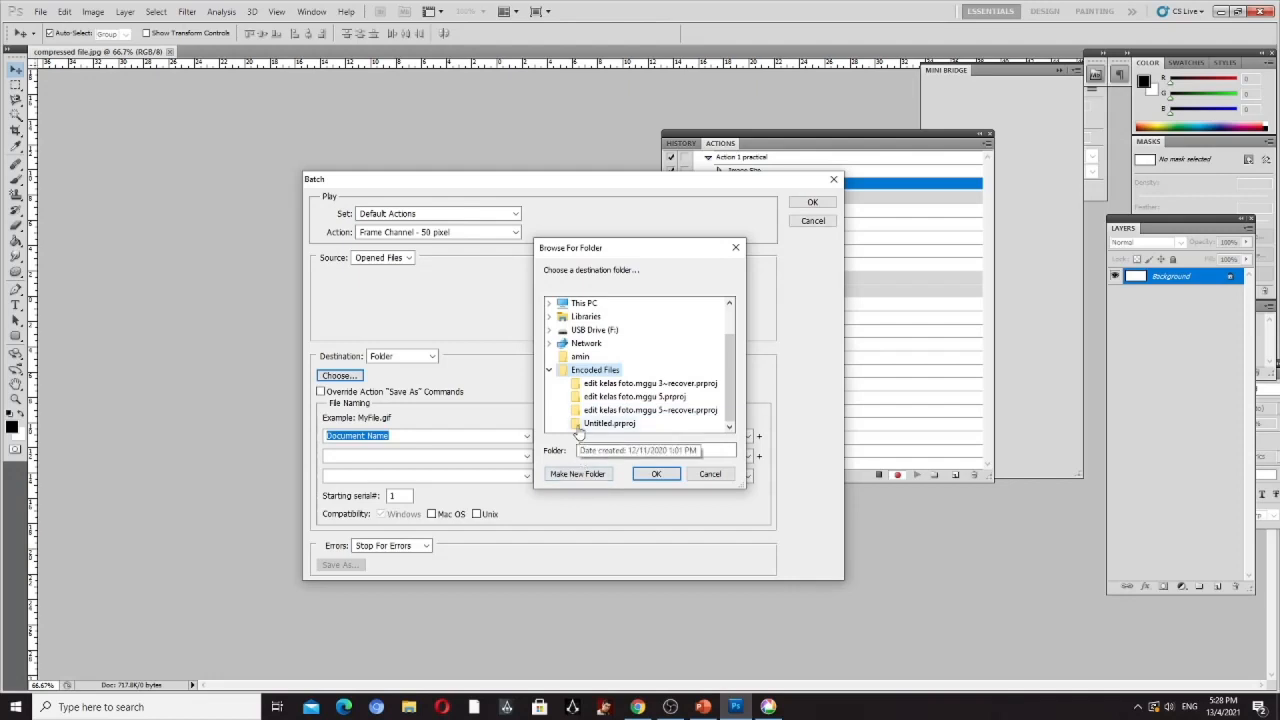
left_click(712, 475)
left_click(815, 224)
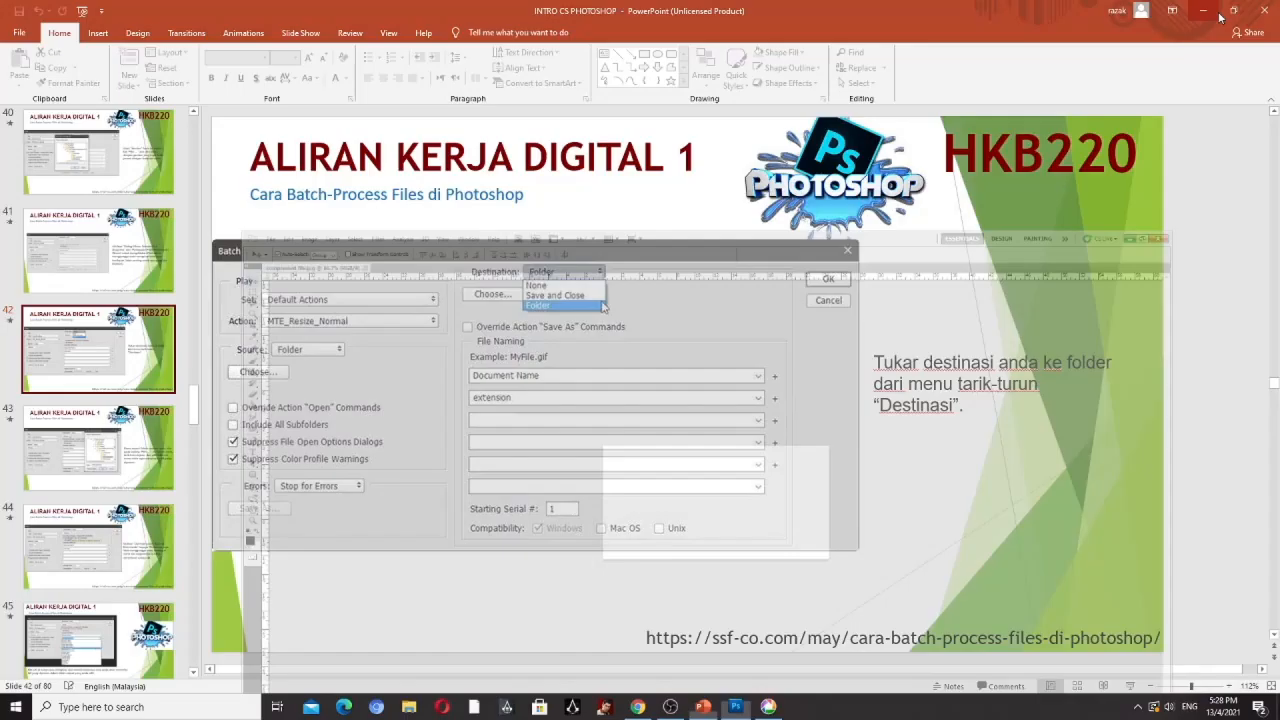
- Minimize Photoshop and PowerPoint and open the Encoded Files folder from the desktop
left_click(1220, 12)
left_click(1204, 11)
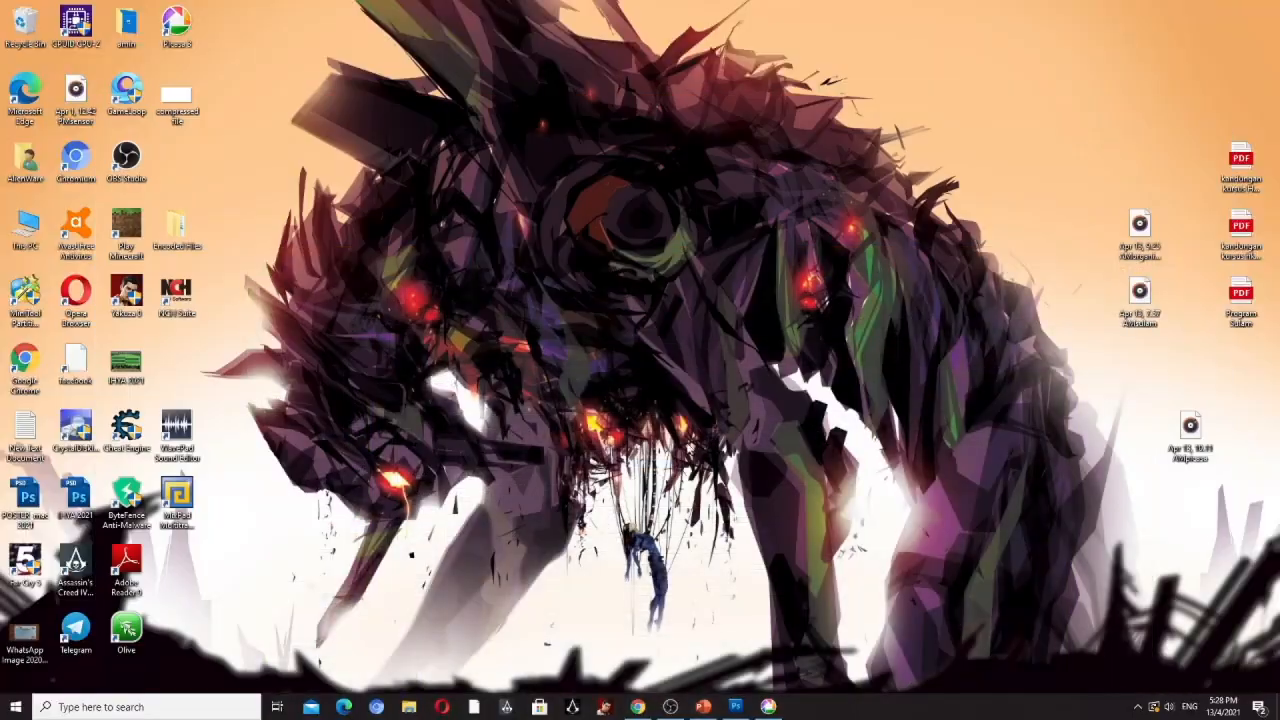
double_click(176, 228)
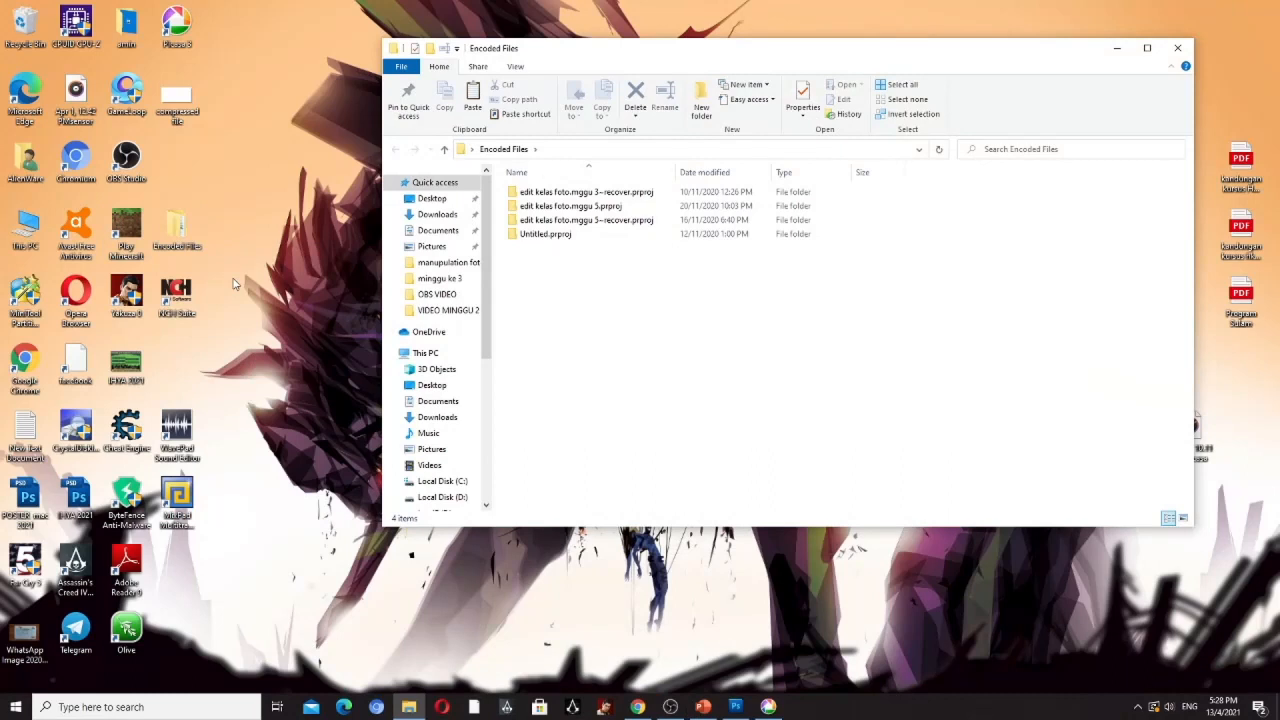
- Look inside the Untitled.prproj subfolder and return to the Encoded Files folder
left_click(559, 239)
double_click(559, 239)
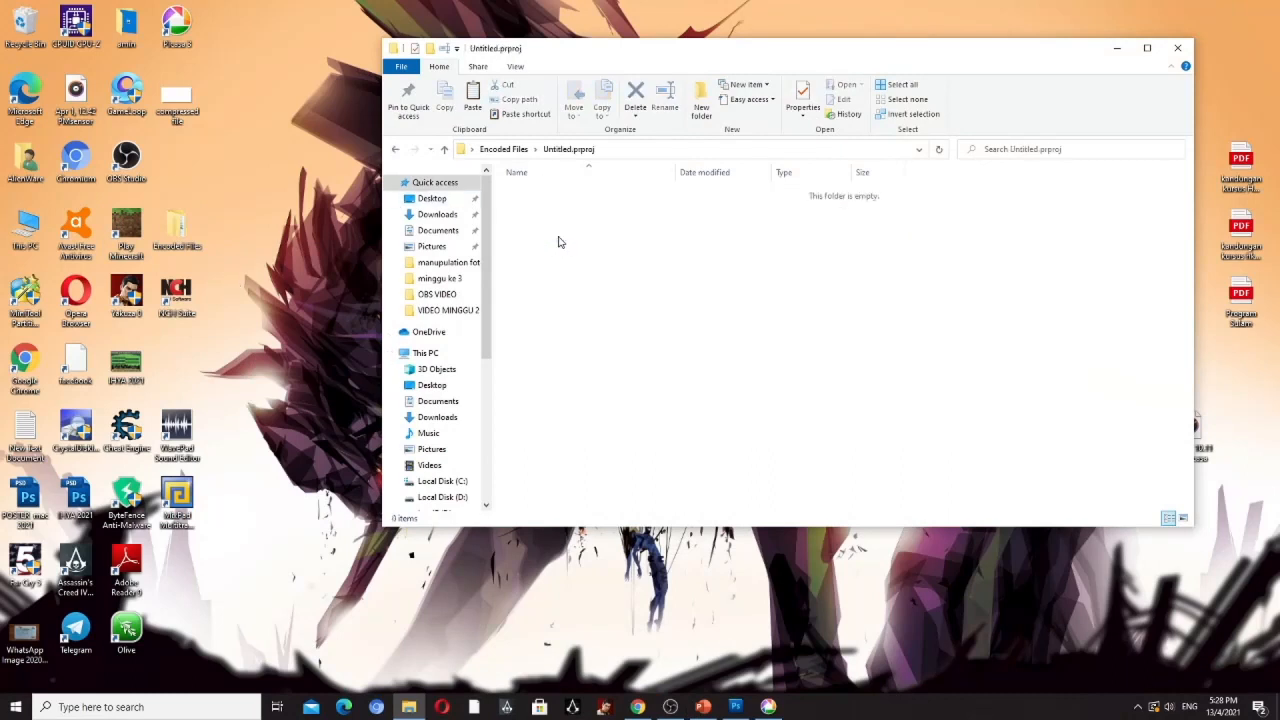
left_click(397, 150)
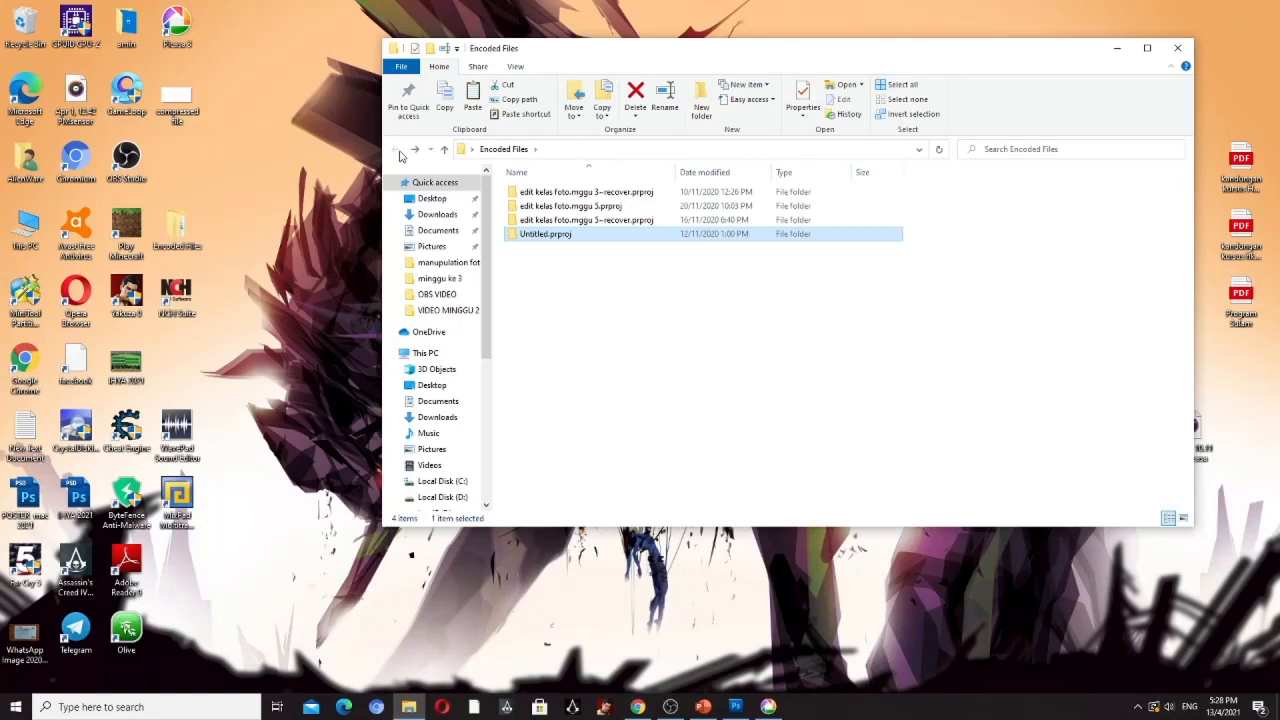
- Move the compressed file image from the desktop into the Encoded Files folder and close the folder window
left_click(175, 98)
left_click_drag(175, 98, 175, 235)
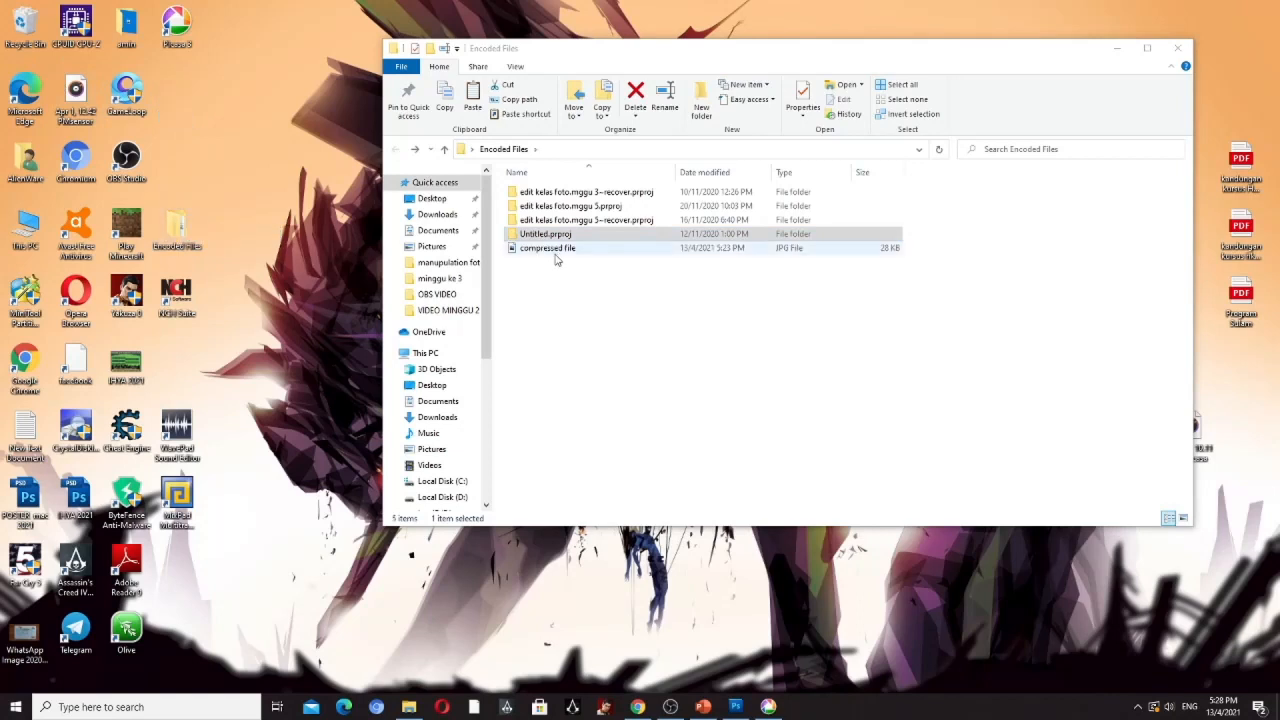
left_click(1175, 50)
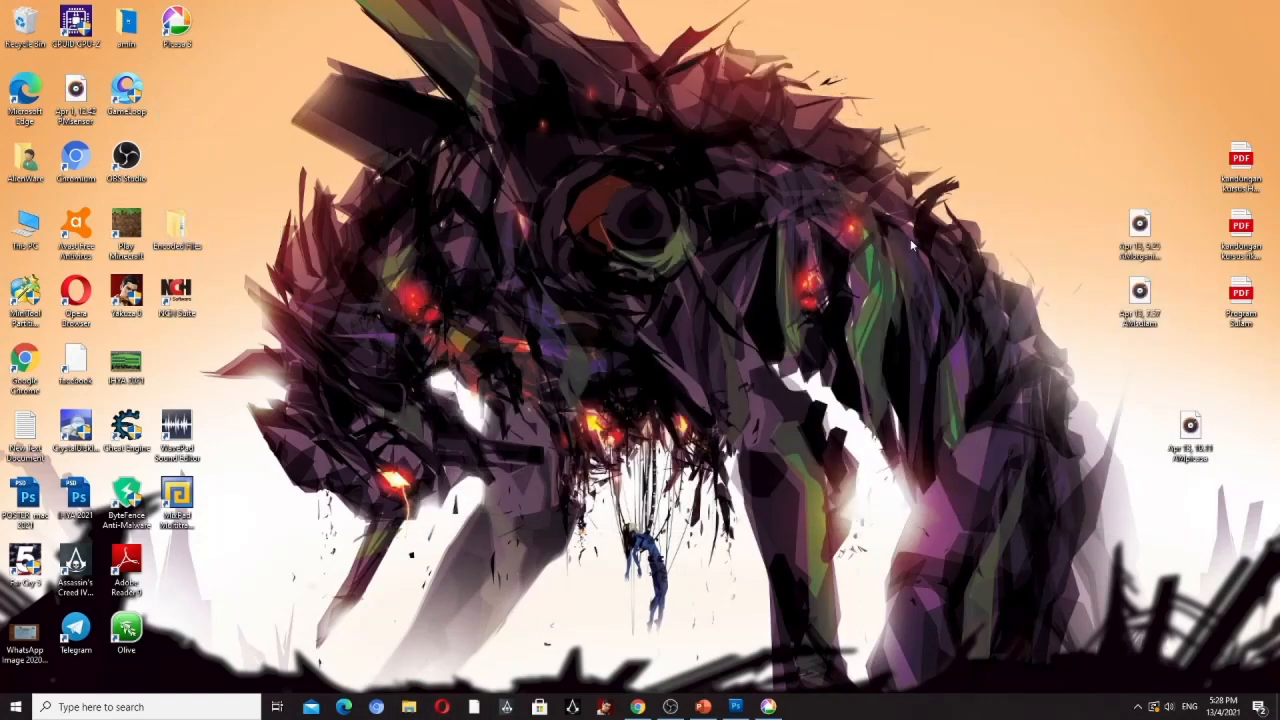
- Switch to Photoshop, open the Batch dialog and set both Source and Destination to Folder
left_click(735, 707)
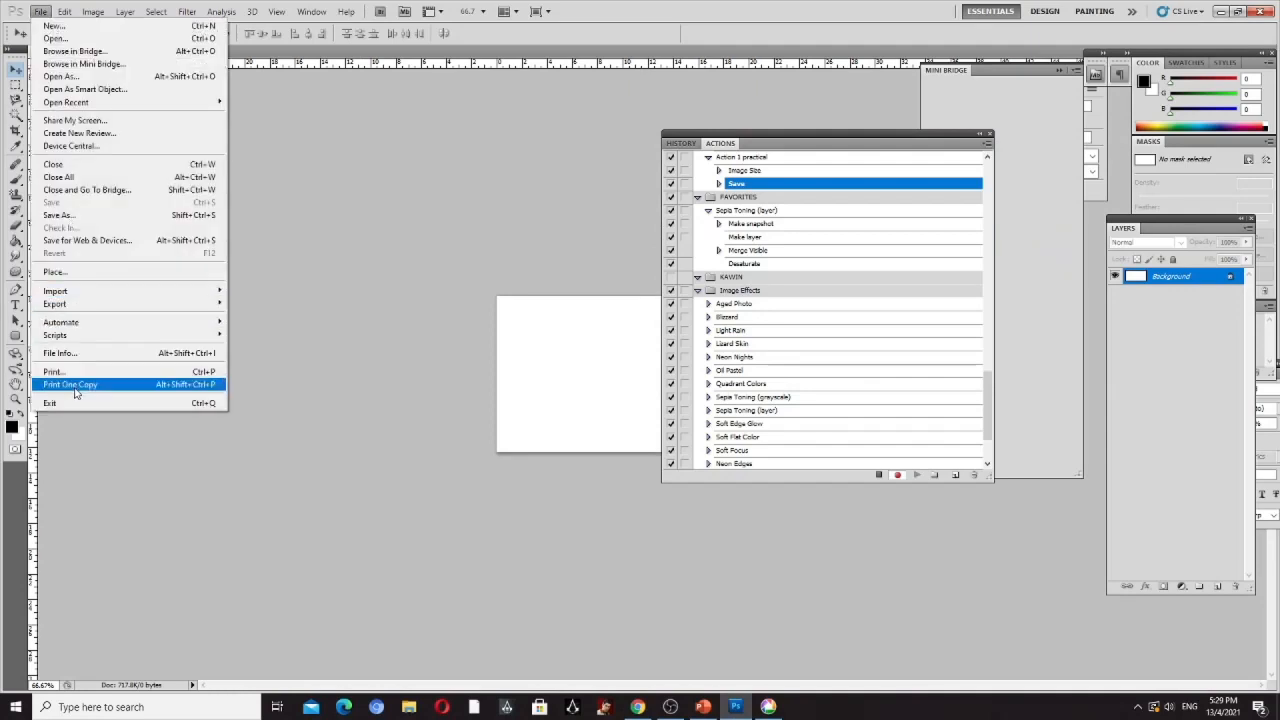
mouse_move(64, 11)
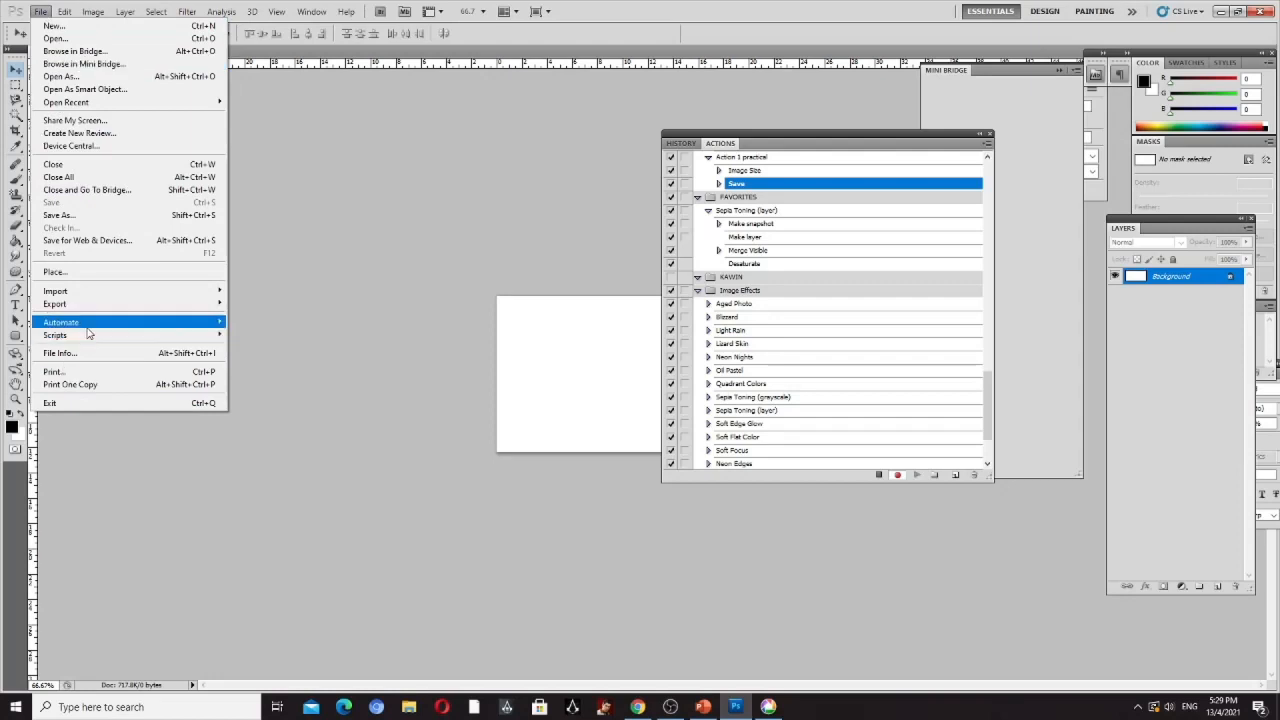
mouse_move(103, 334)
left_click(254, 321)
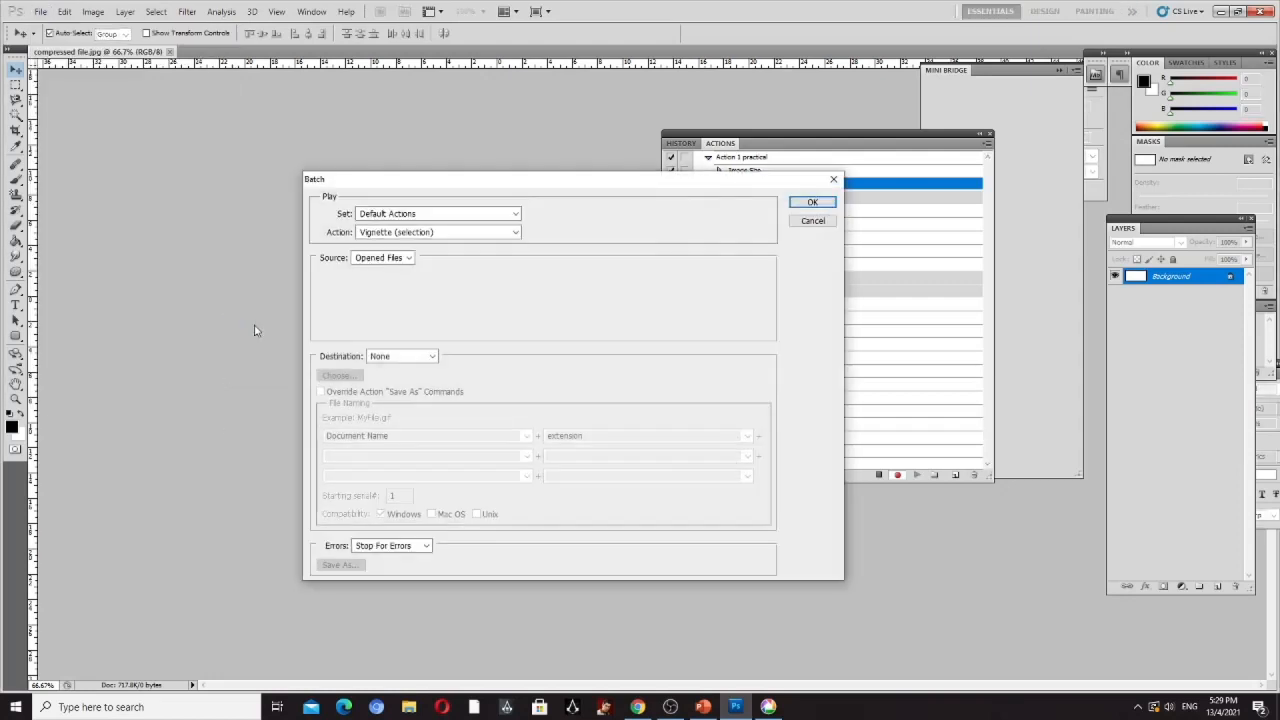
left_click(515, 233)
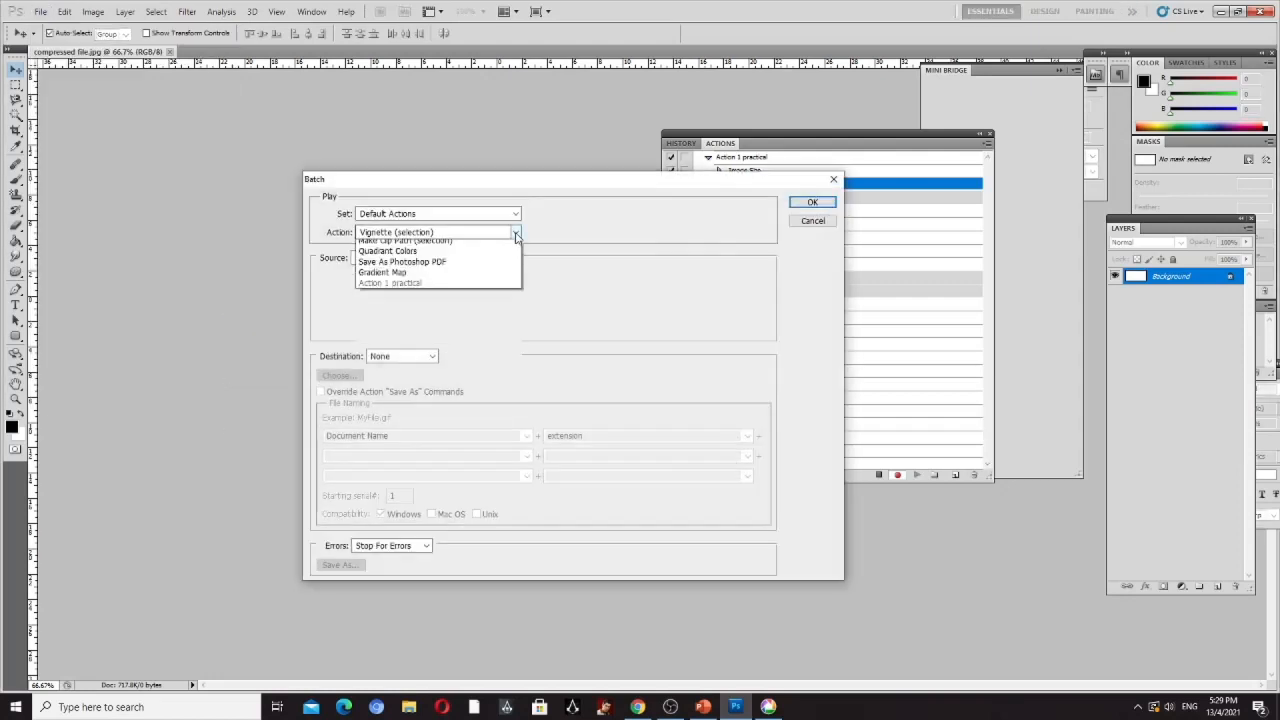
left_click(515, 233)
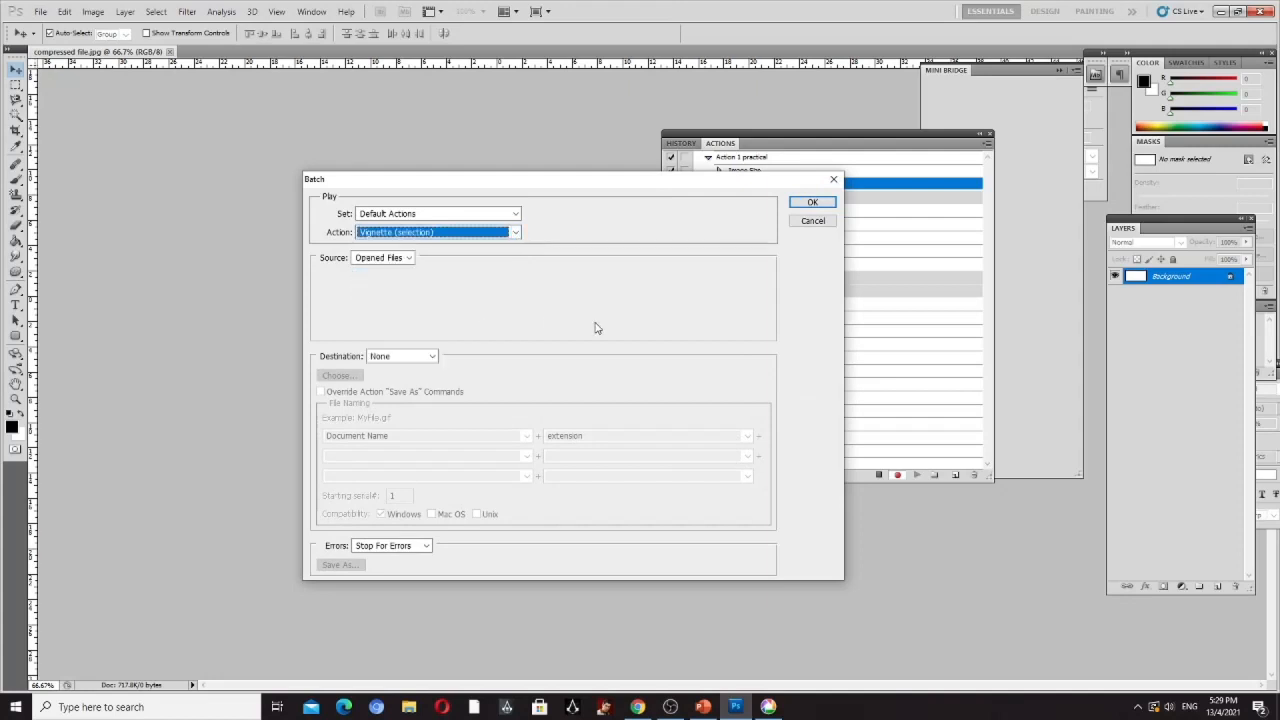
left_click(410, 258)
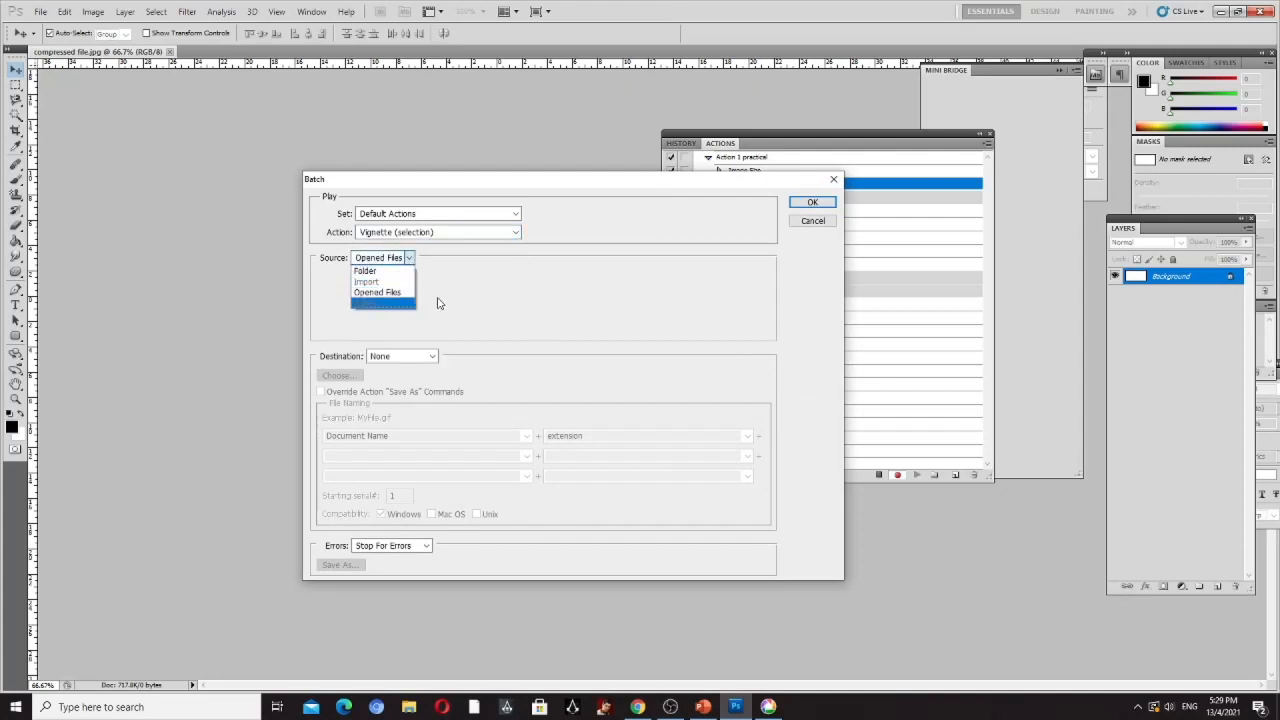
left_click(377, 278)
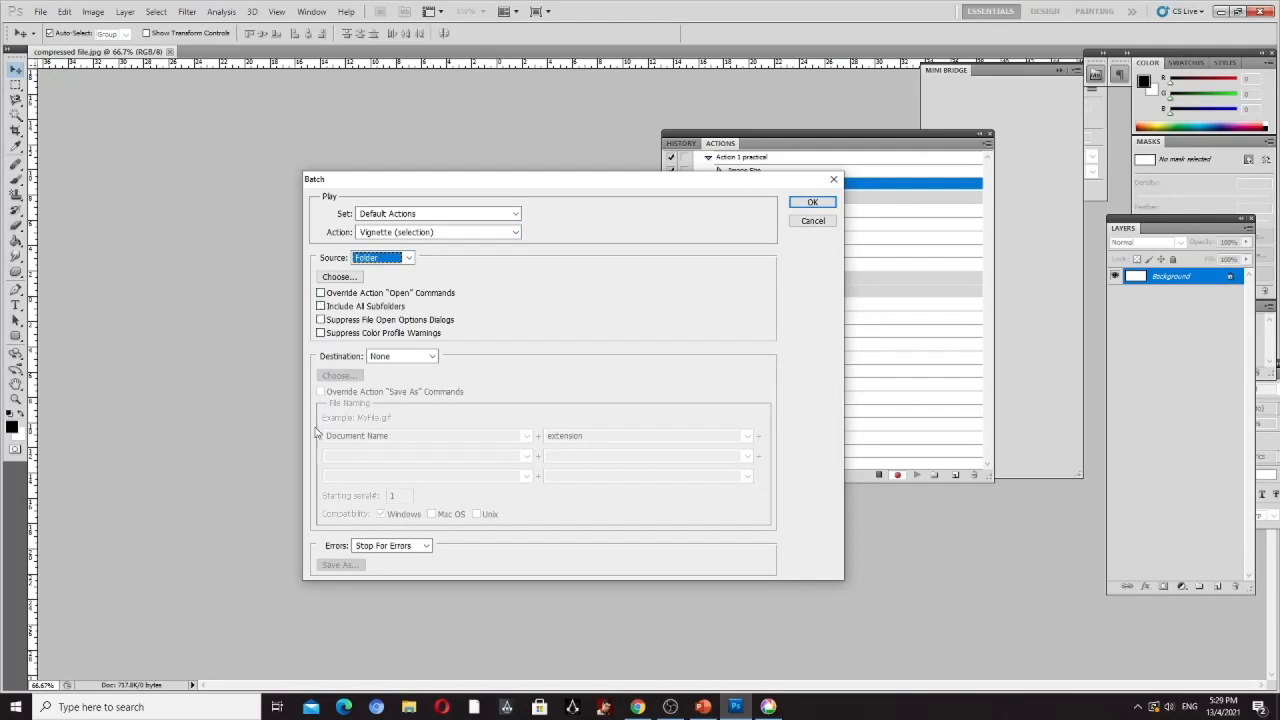
left_click(429, 357)
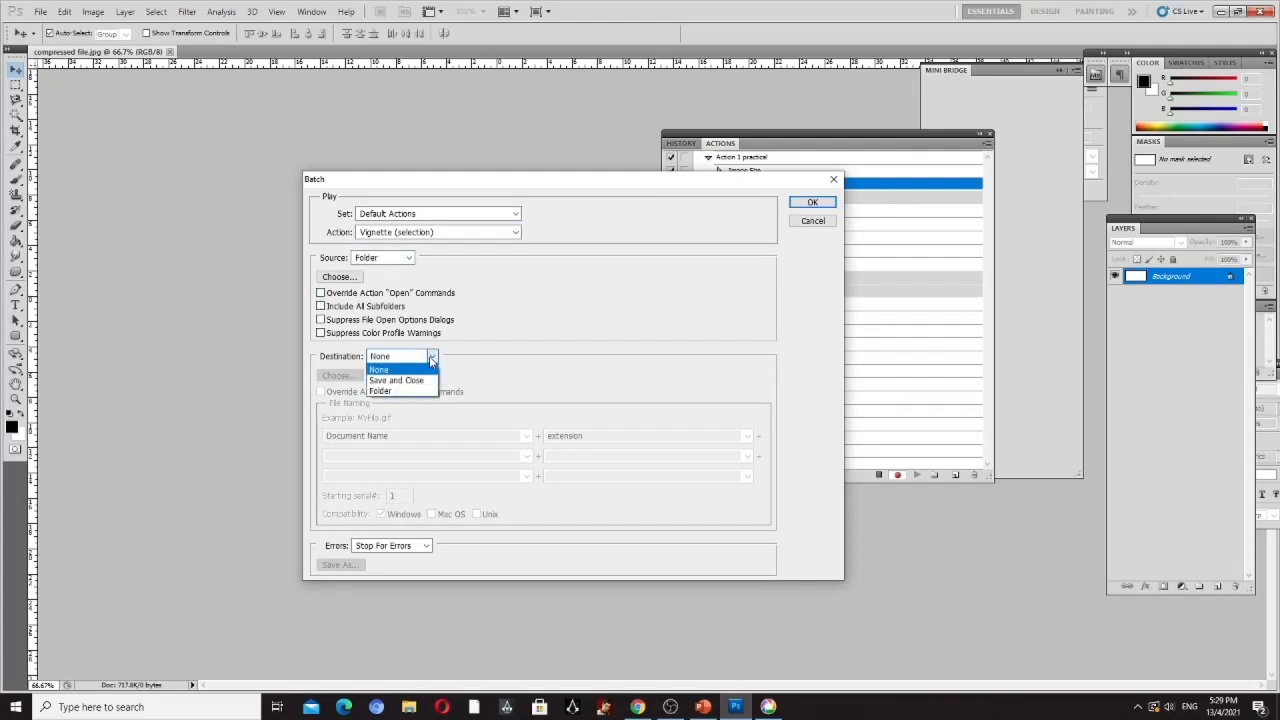
left_click(409, 390)
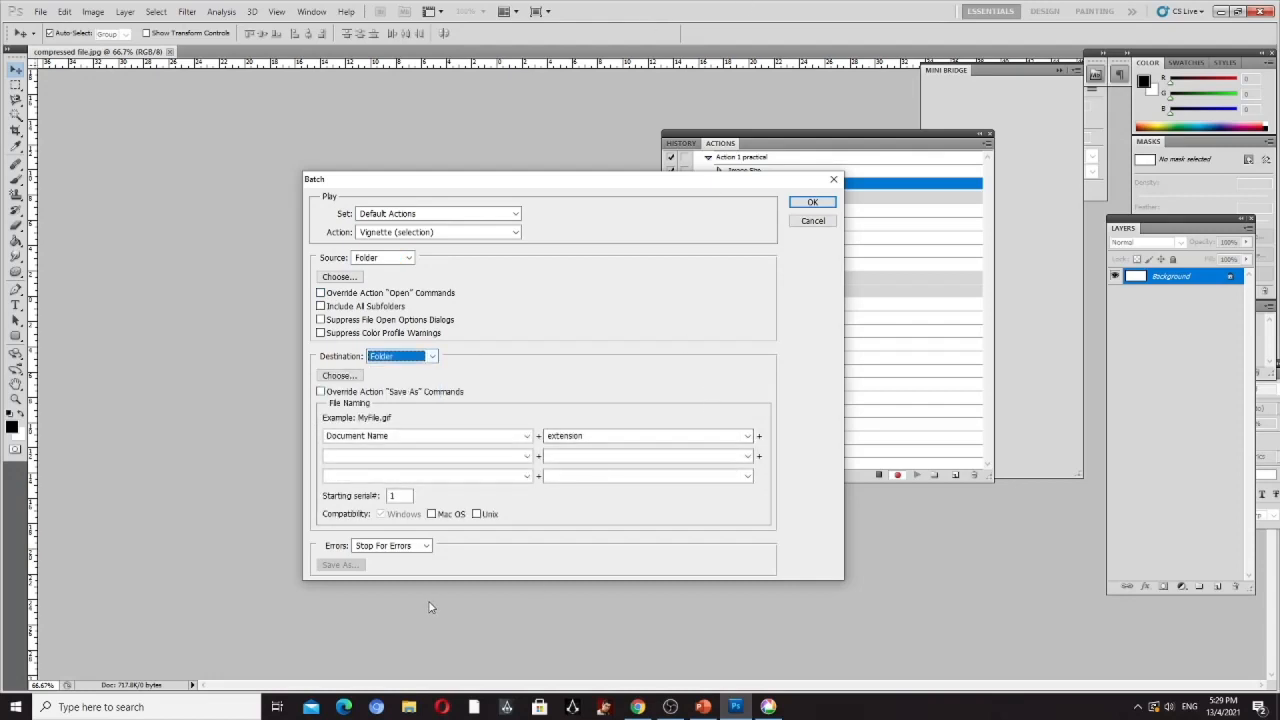
- Try to pick Action 1 practical as the batch action, and choose Encoded Files as the source folder
left_click(515, 232)
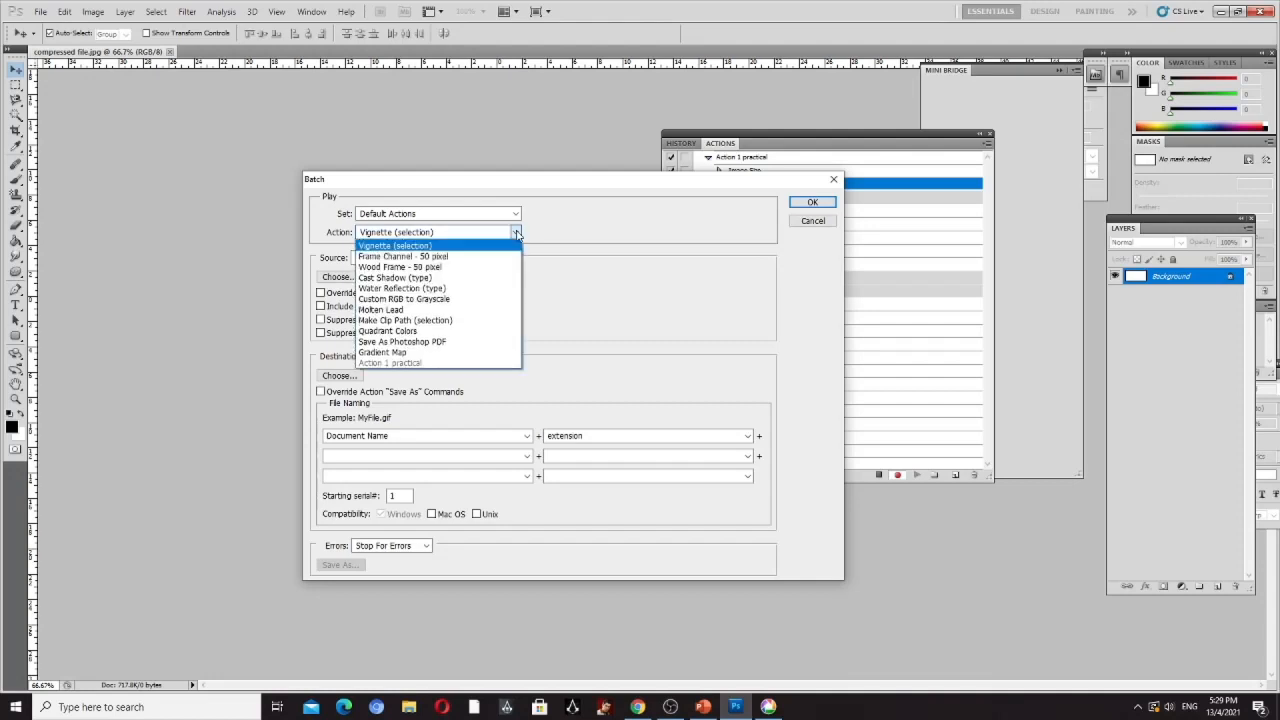
left_click(427, 364)
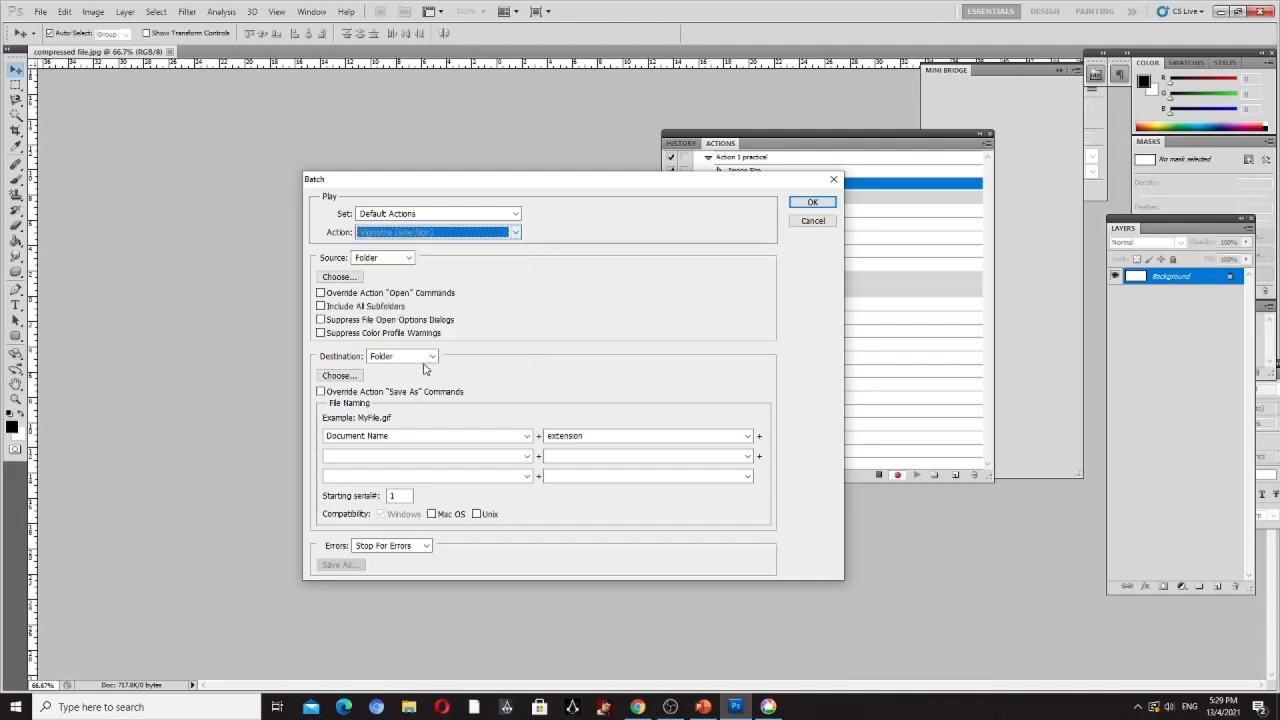
left_click(383, 258)
left_click(365, 270)
left_click(340, 276)
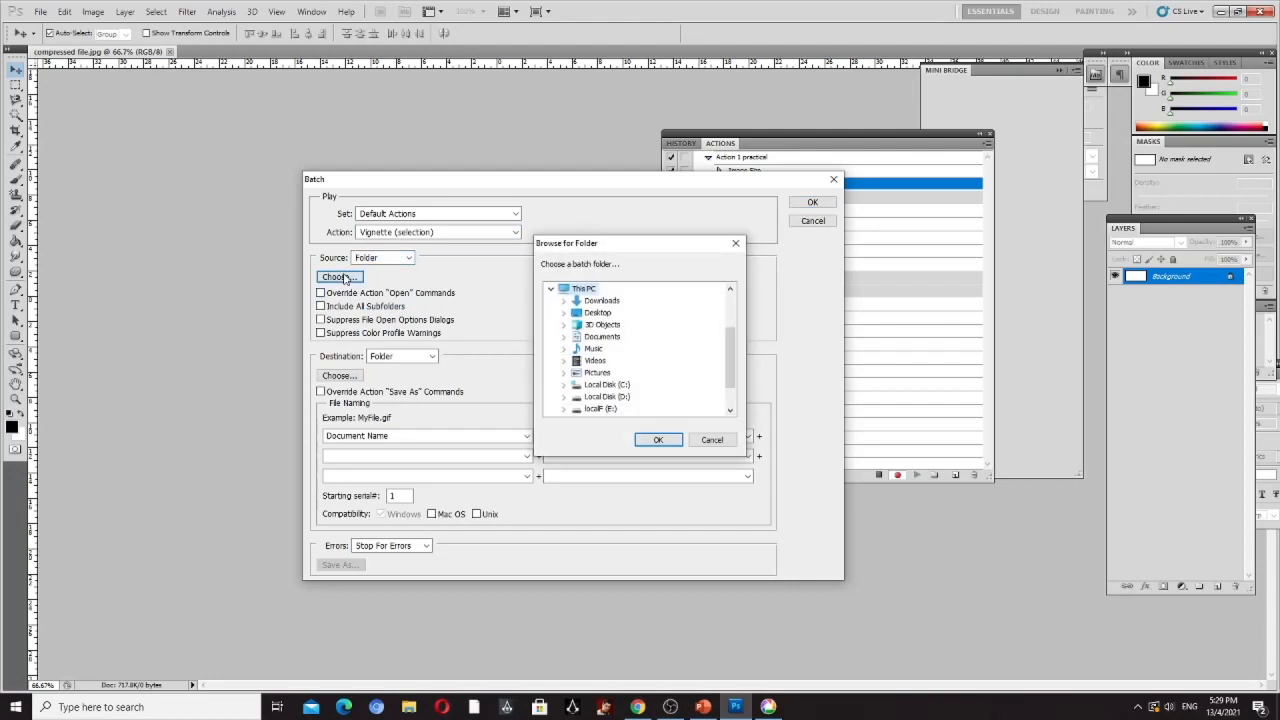
left_click_drag(730, 380, 730, 396)
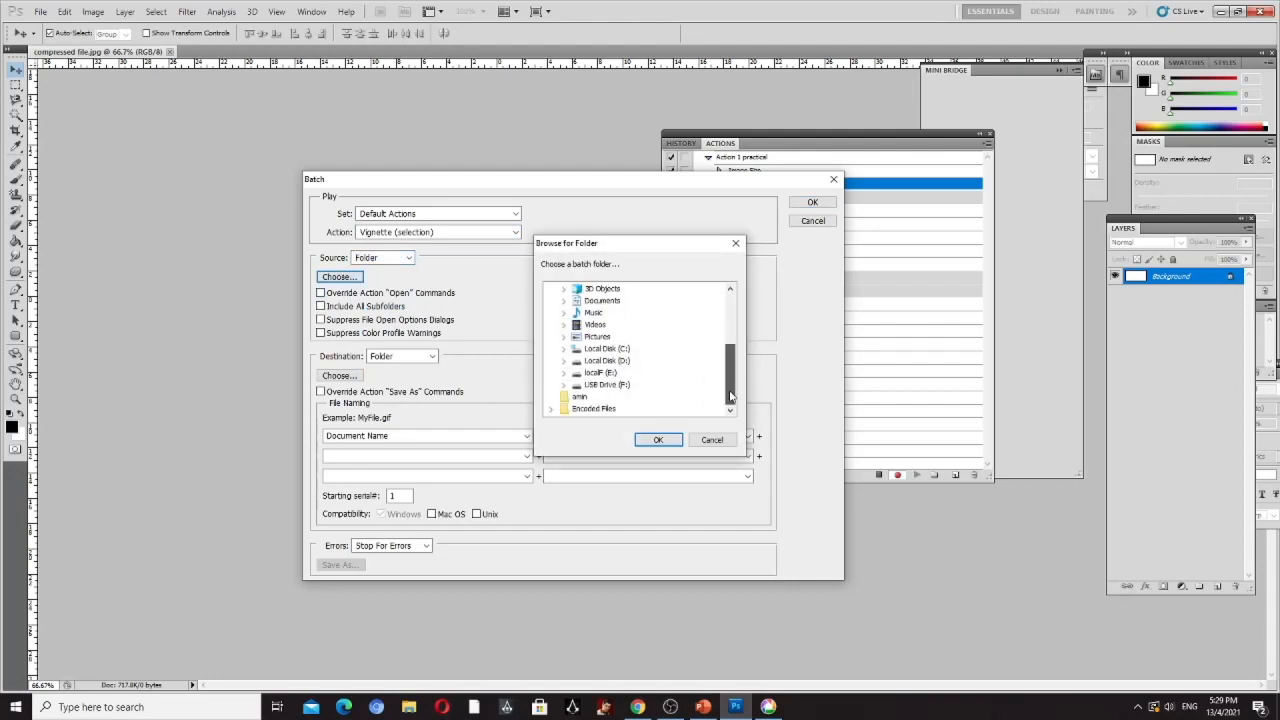
double_click(580, 410)
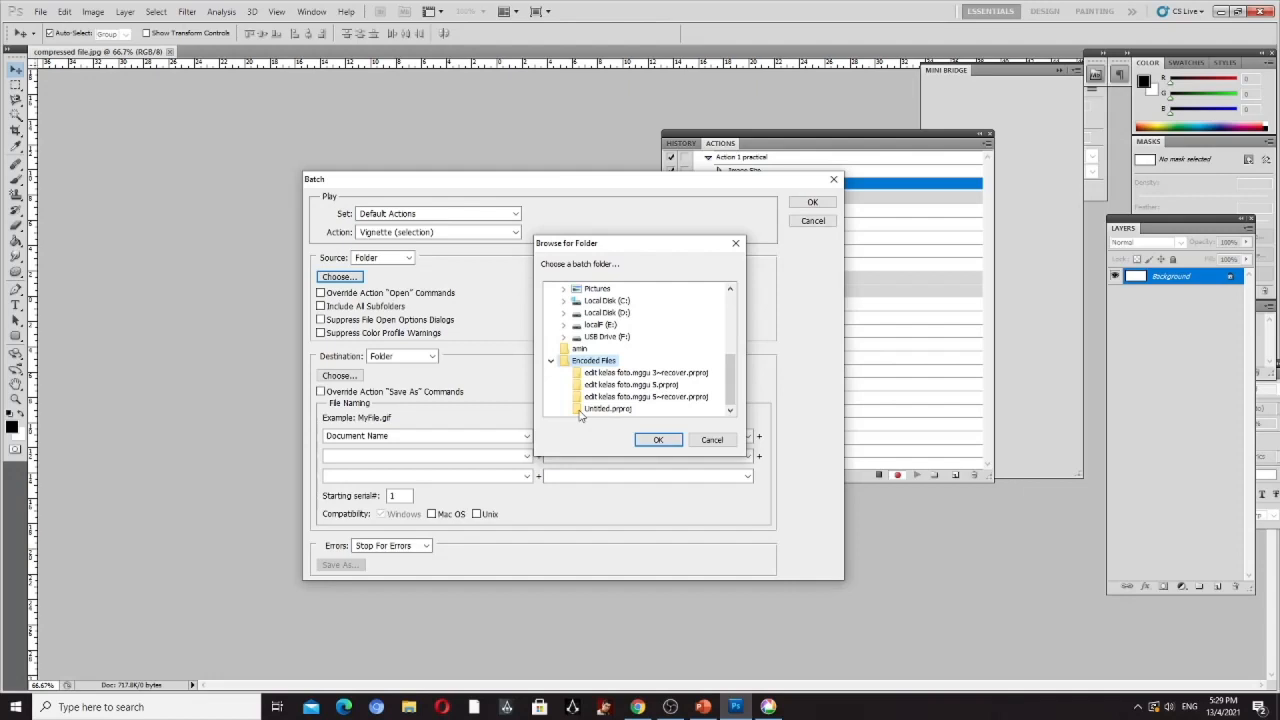
left_click(652, 437)
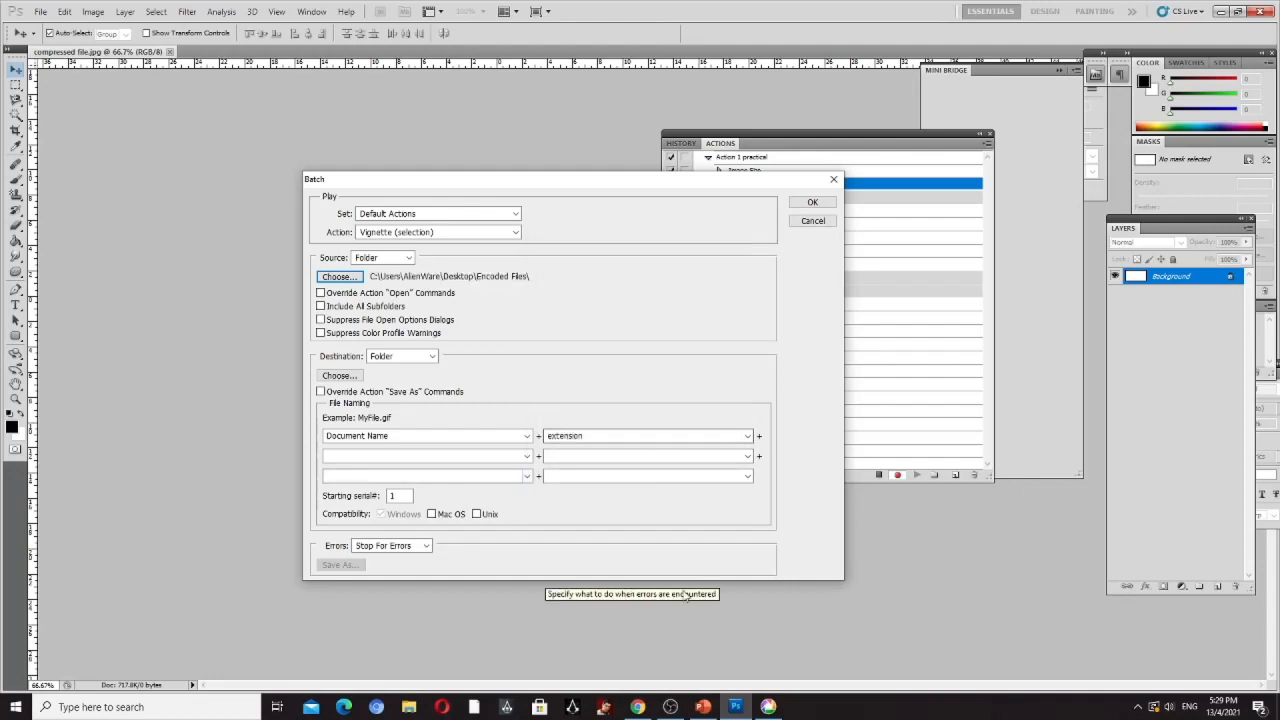
- Try to run the batch, and review PowerPoint slides 43 and 44 on the destination folder and the Save As override
left_click(812, 202)
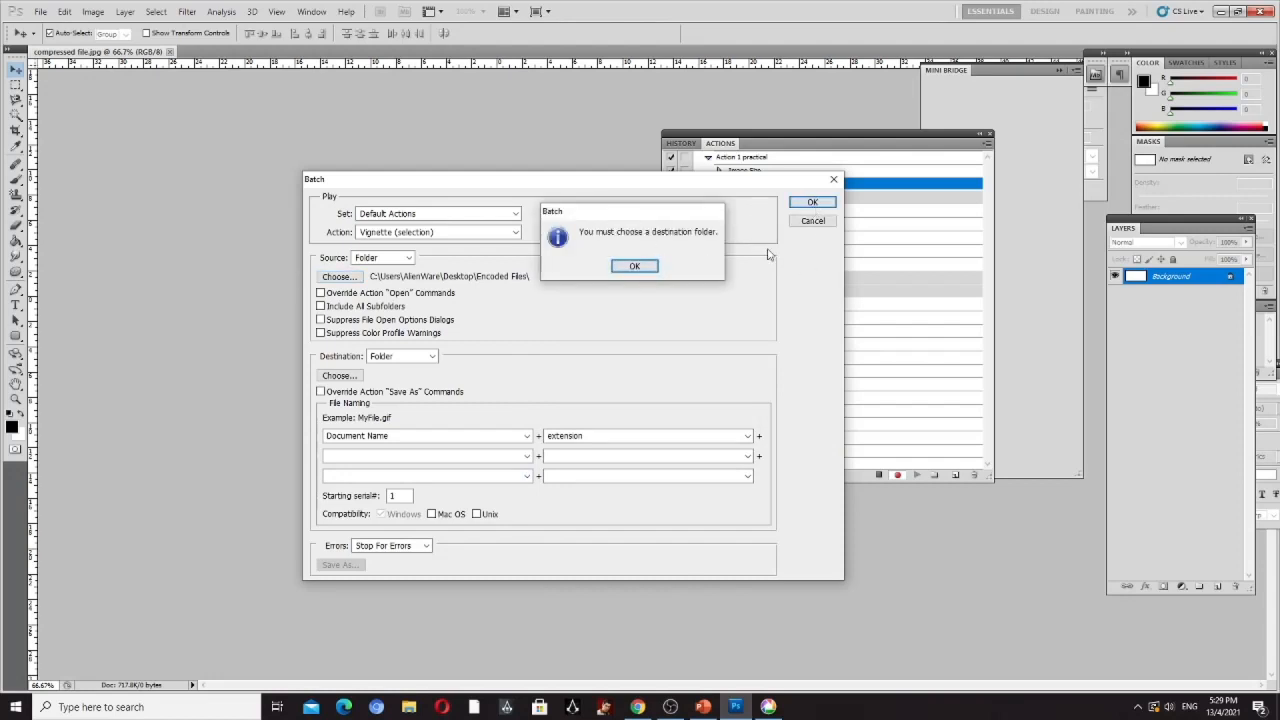
left_click(633, 268)
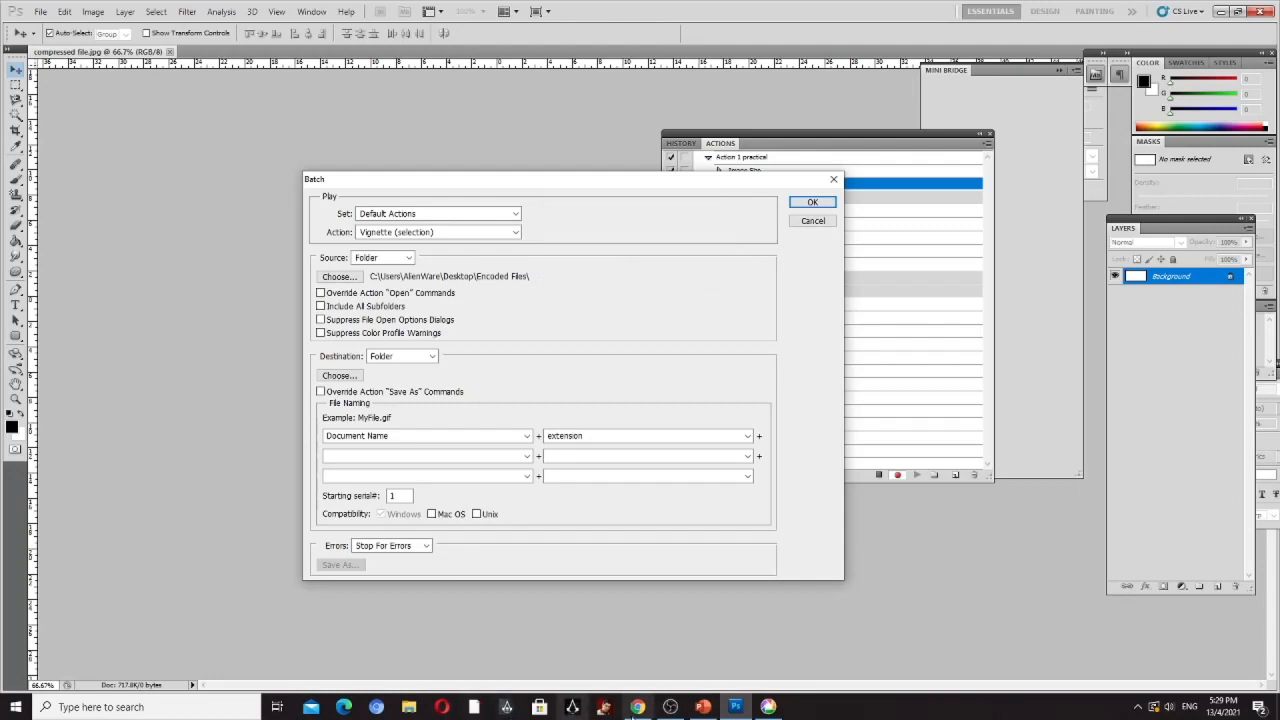
left_click(703, 706)
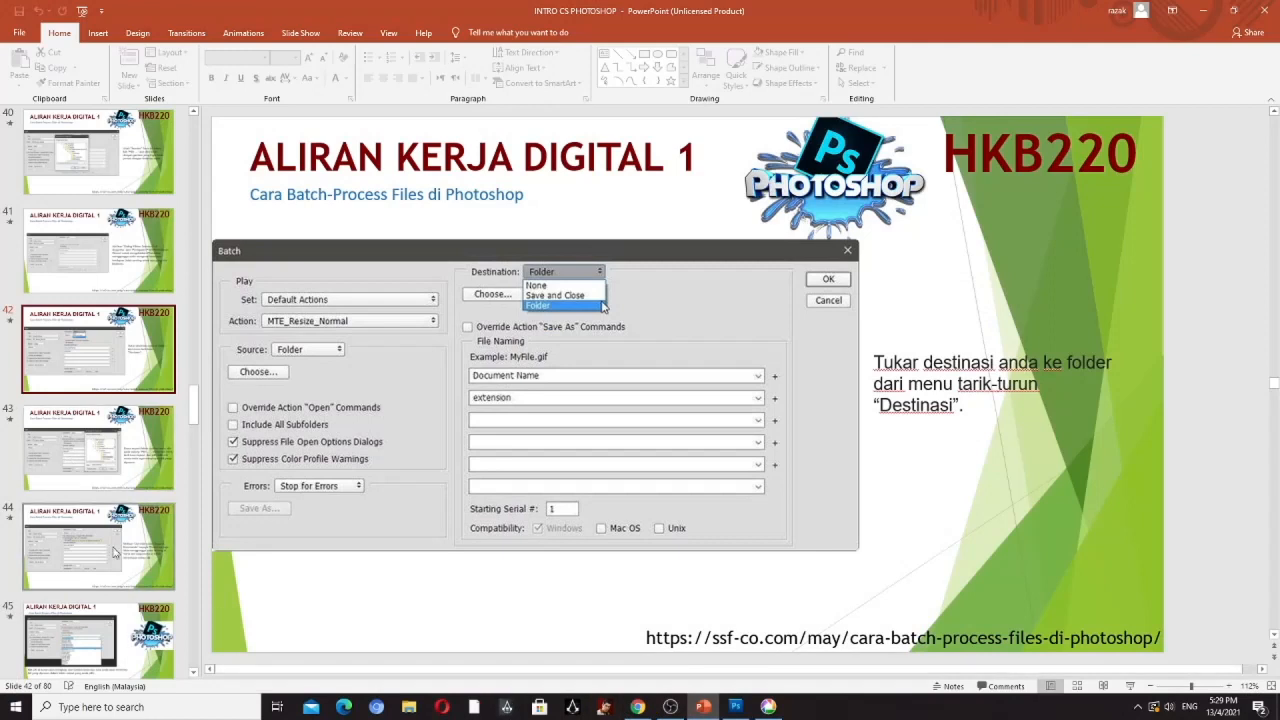
left_click(113, 441)
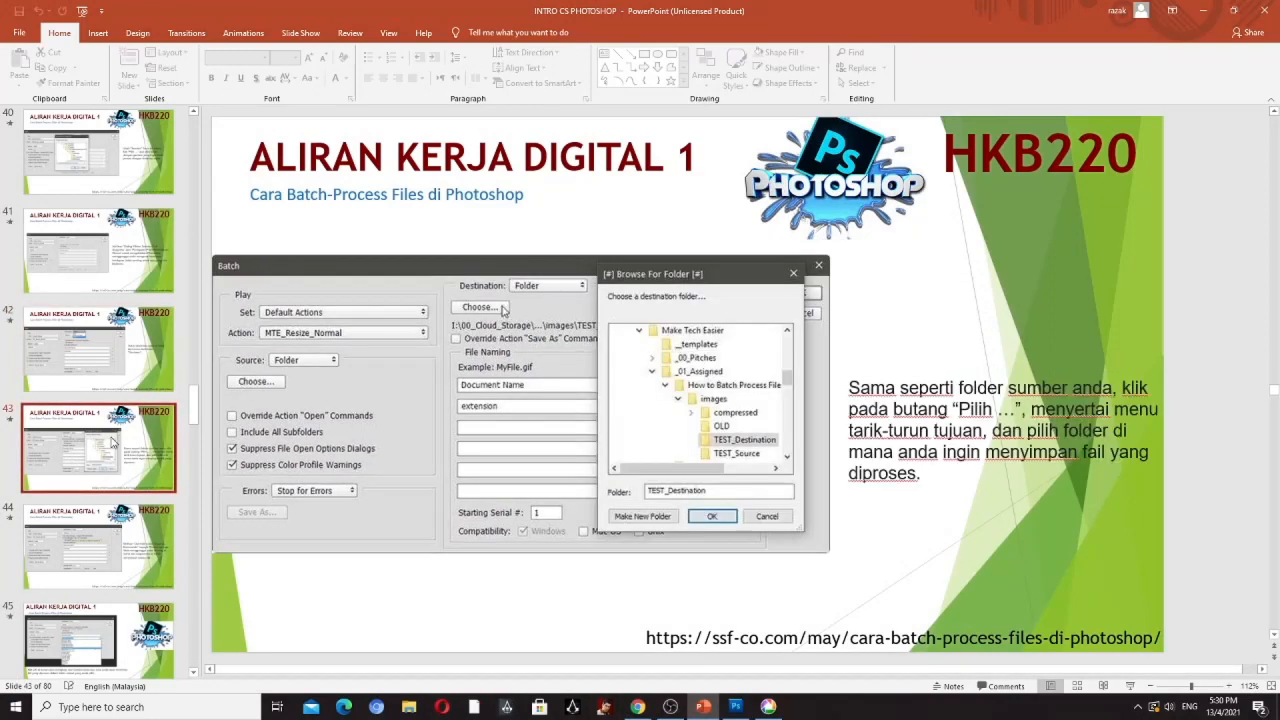
left_click(72, 573)
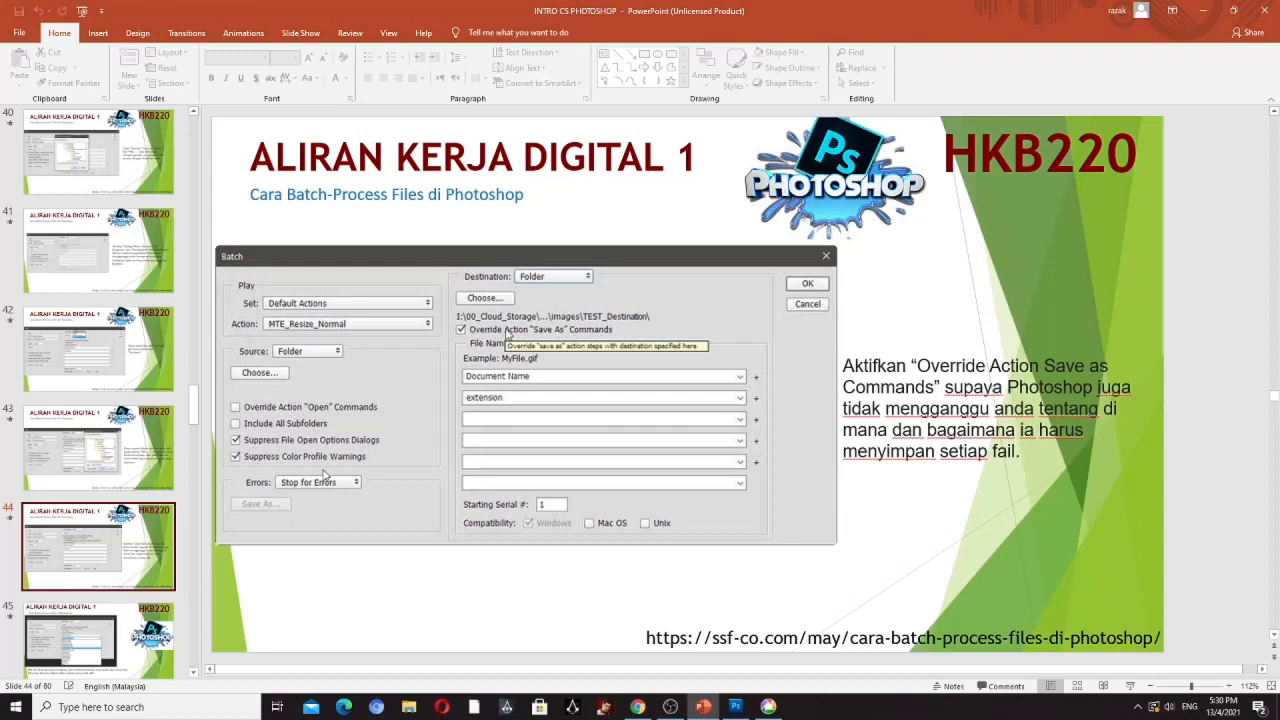
- Return to Photoshop and enable Suppress File Open Options Dialogs and Suppress Color Profile Warnings for the batch source
left_click(737, 707)
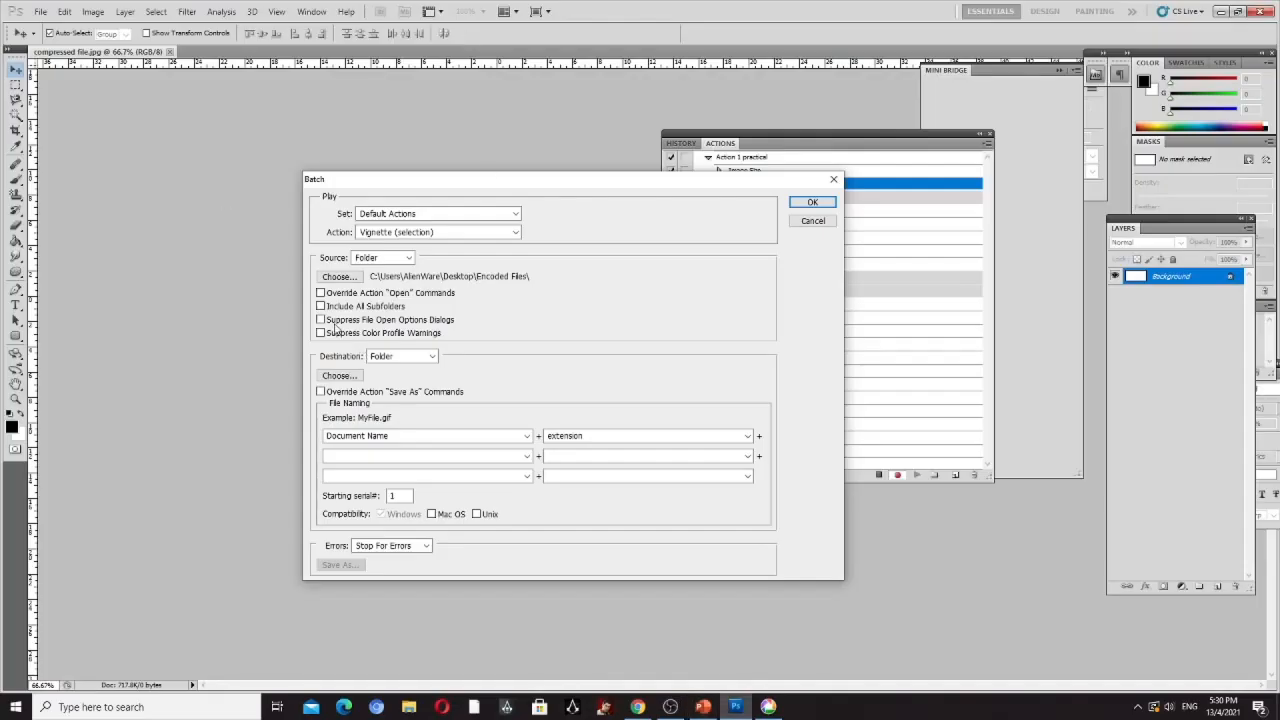
left_click(320, 319)
left_click(320, 333)
left_click(338, 376)
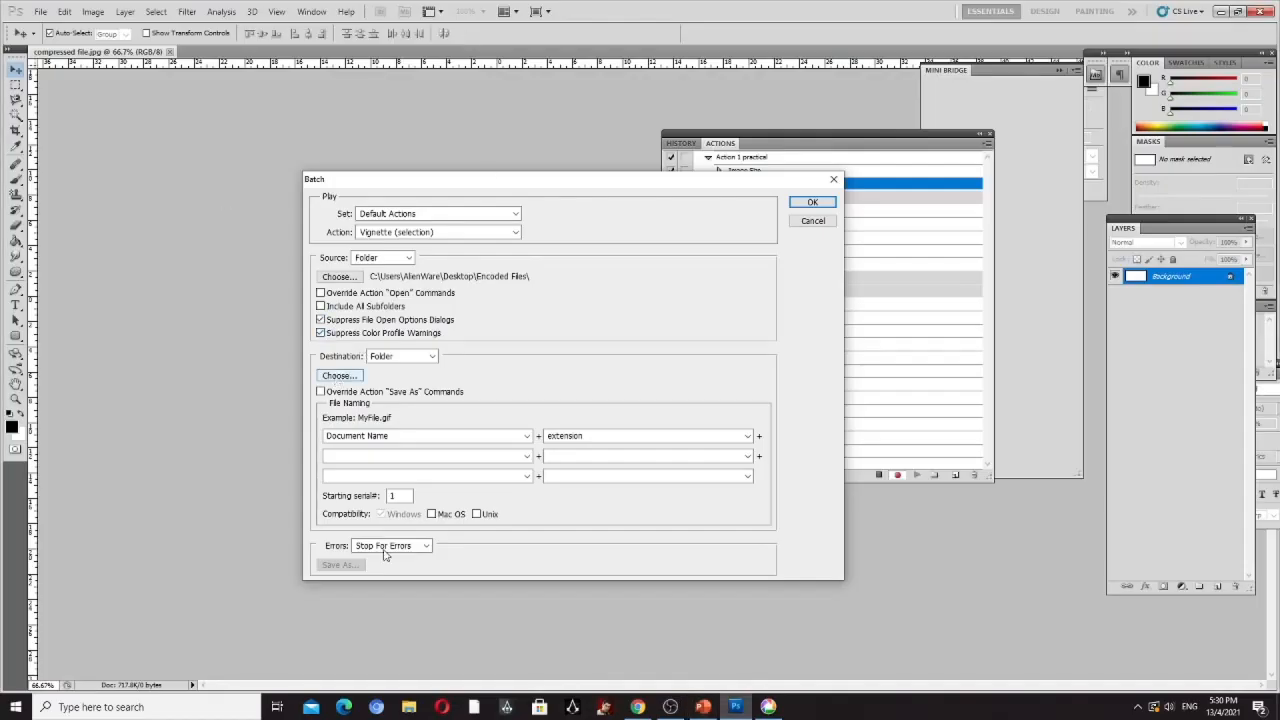
- Consult PowerPoint slide 45 and set the first file naming field of Photoshop's Batch dialog to 4 Digit Serial Number
left_click(703, 707)
left_click(88, 660)
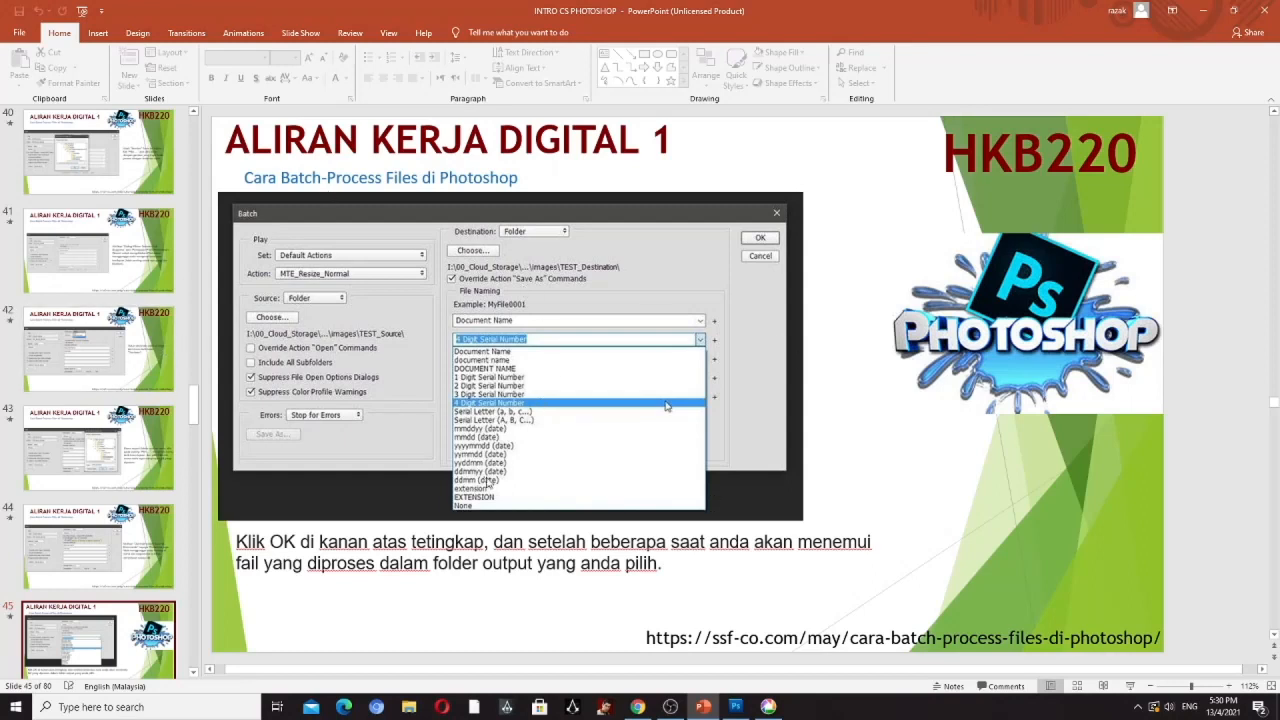
left_click(734, 707)
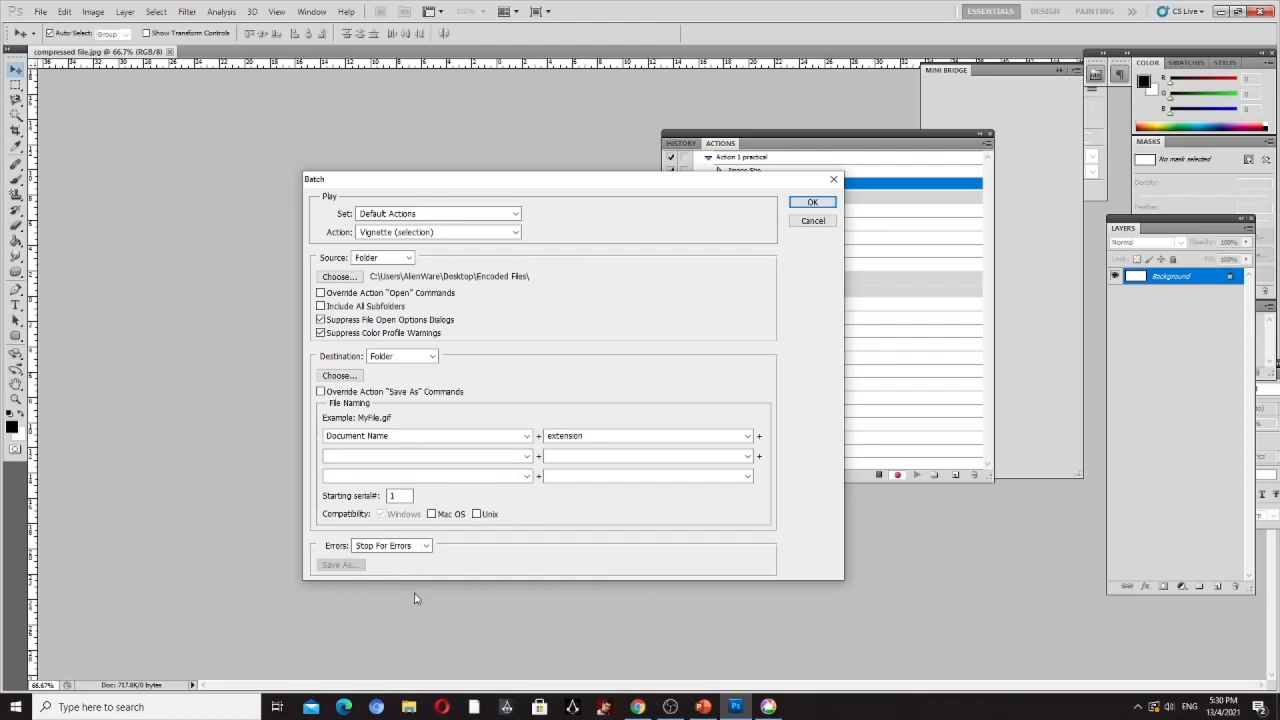
left_click(527, 437)
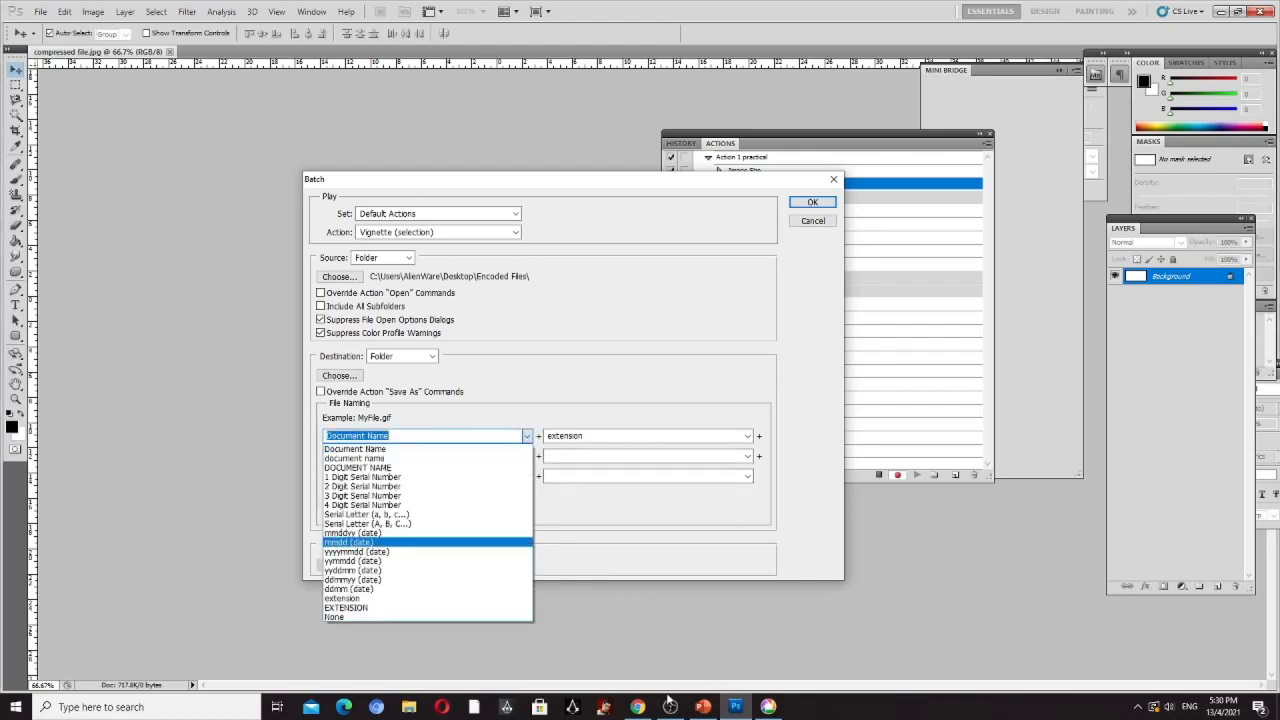
left_click(703, 707)
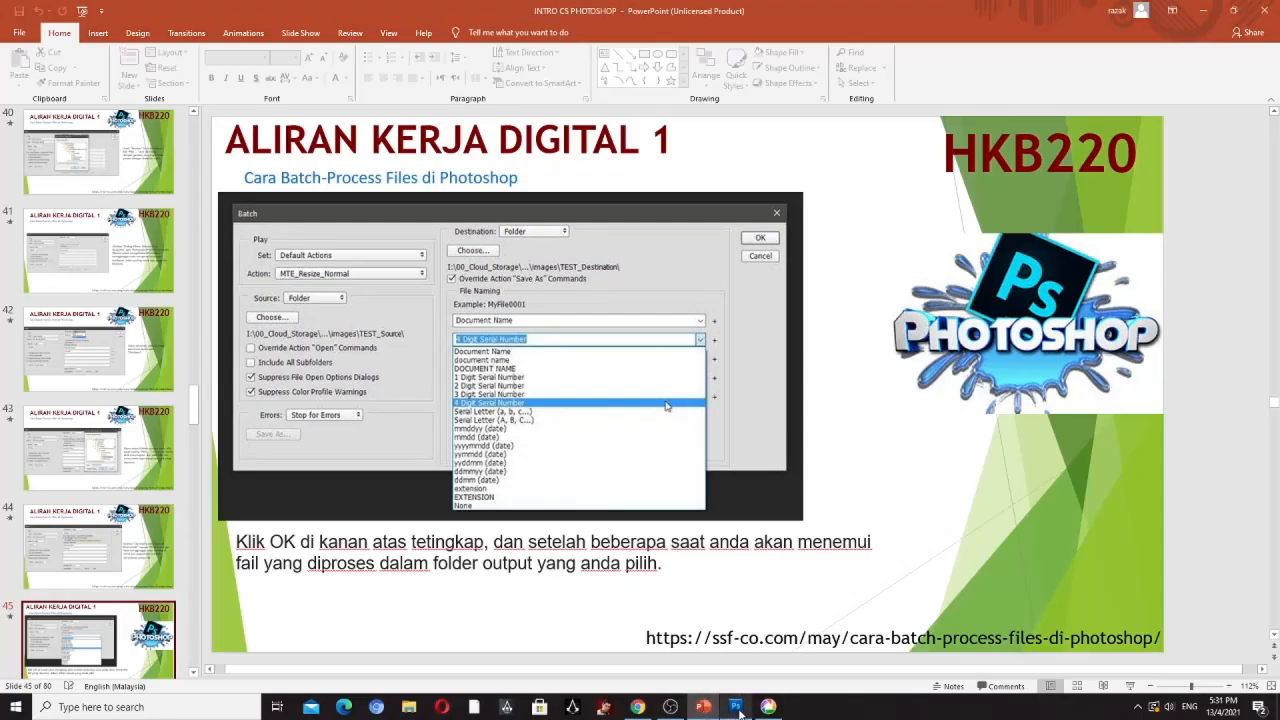
left_click(735, 707)
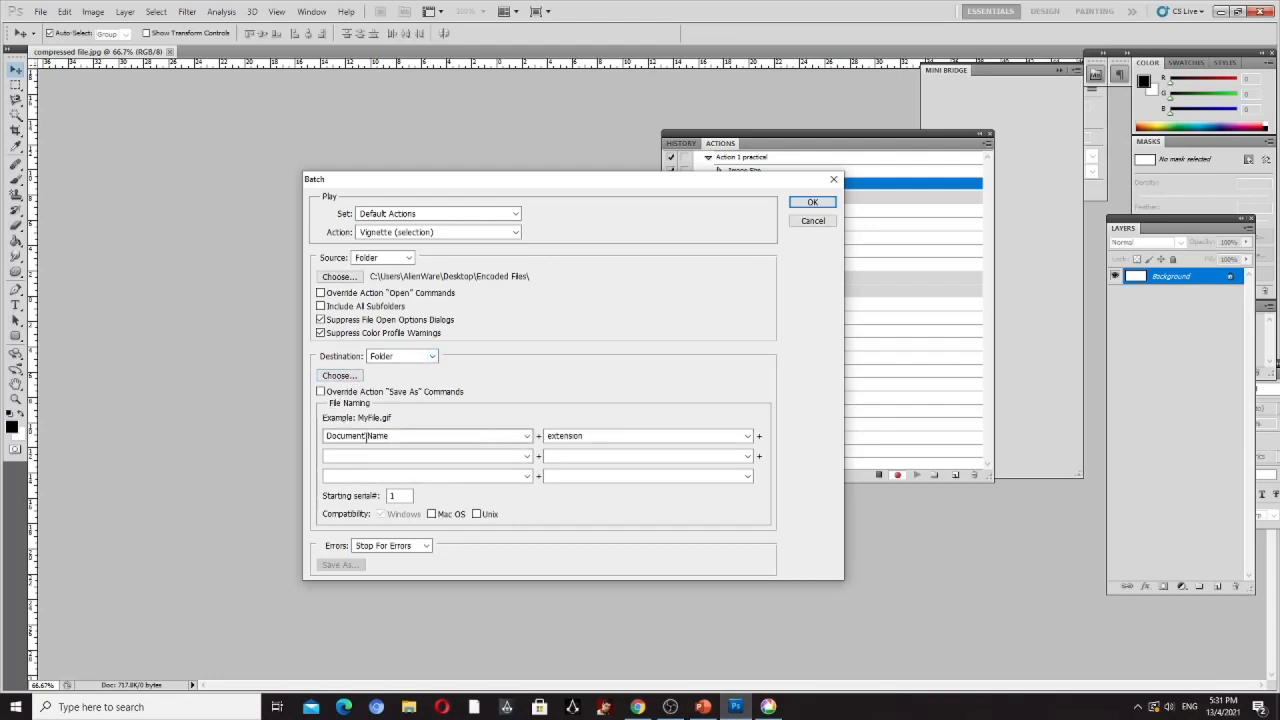
left_click(526, 437)
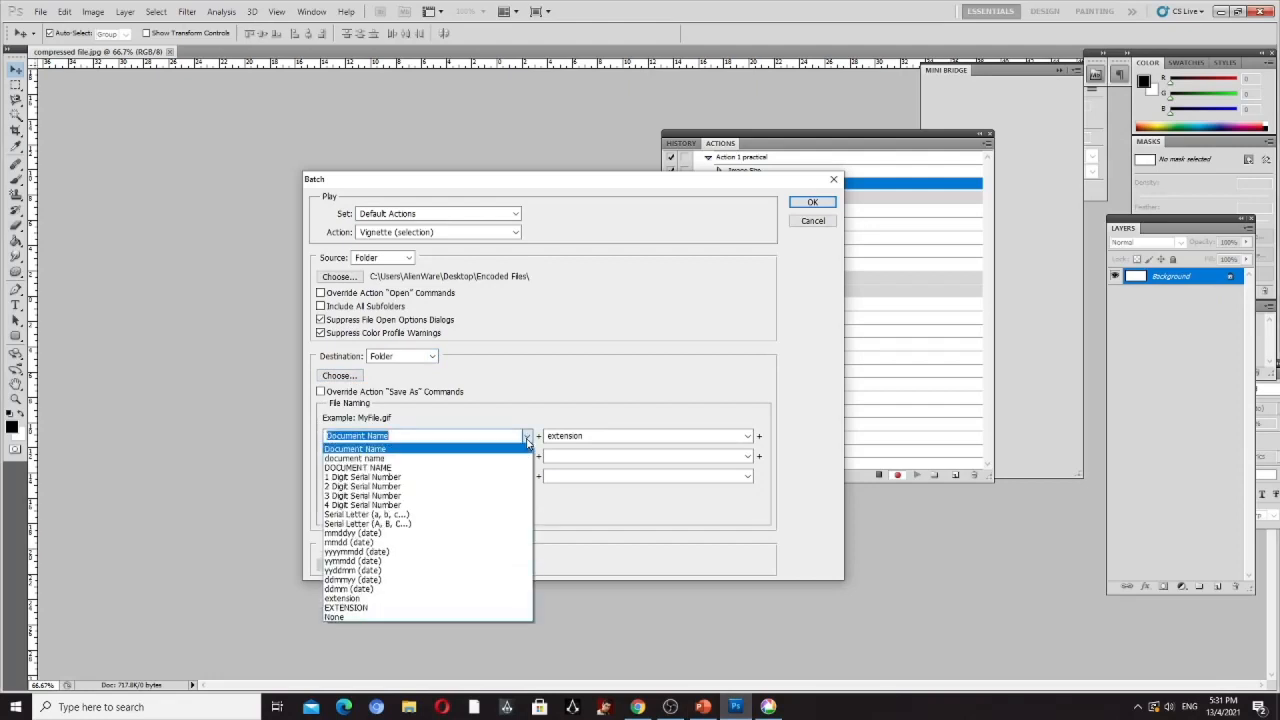
left_click(448, 505)
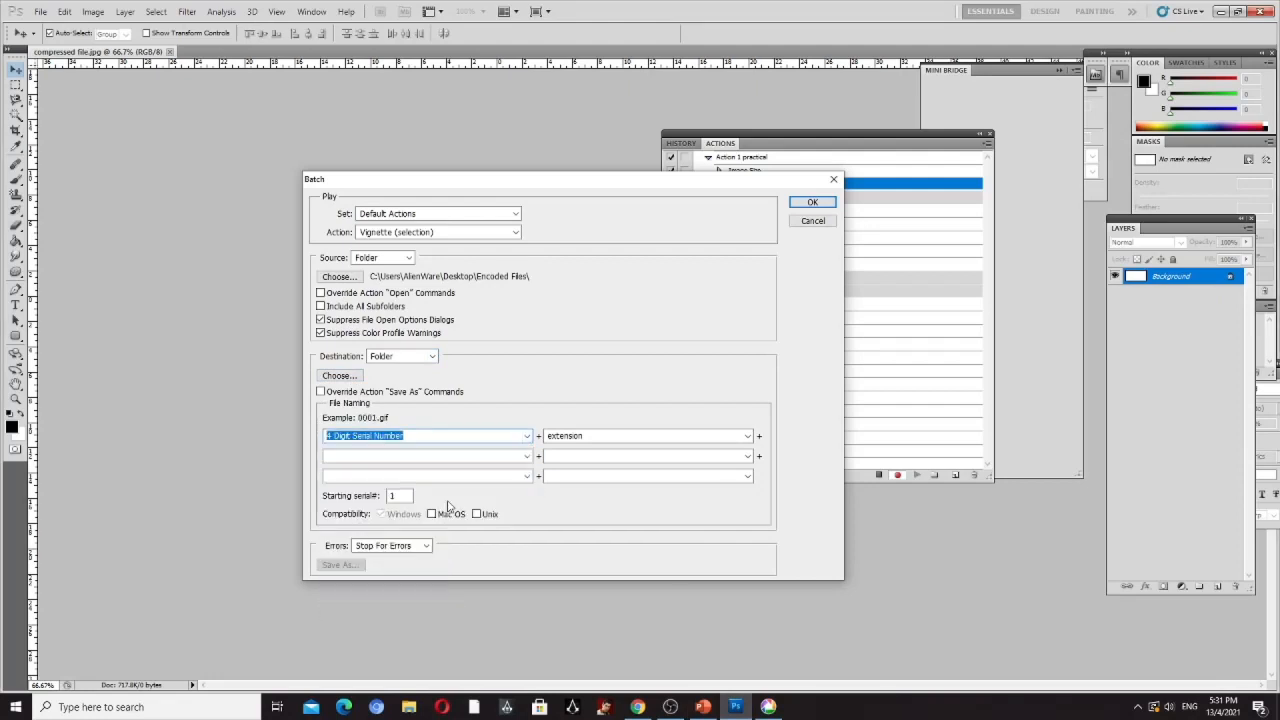
- Switch to PowerPoint and read slide 46 on running the batch and finding the processed files
left_click(703, 707)
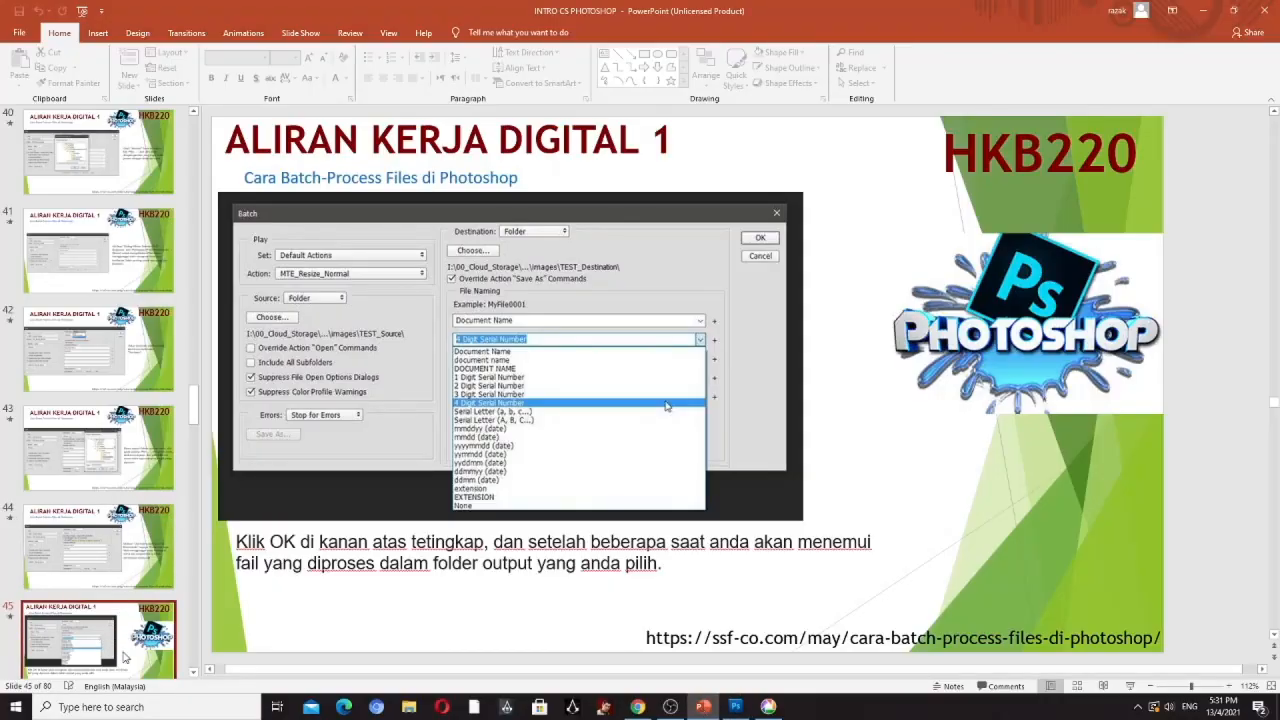
left_click_drag(196, 408, 196, 450)
left_click(97, 350)
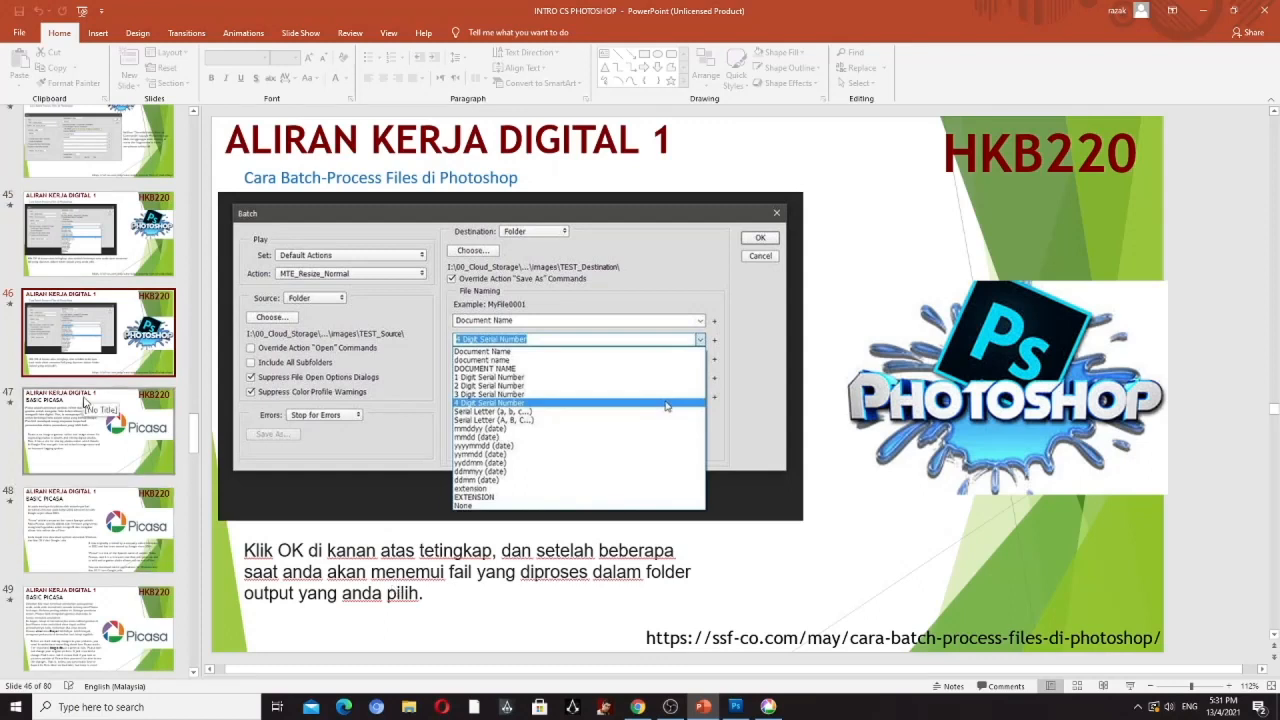
- Switch to Photoshop and try to run the batch with the current settings
left_click(730, 710)
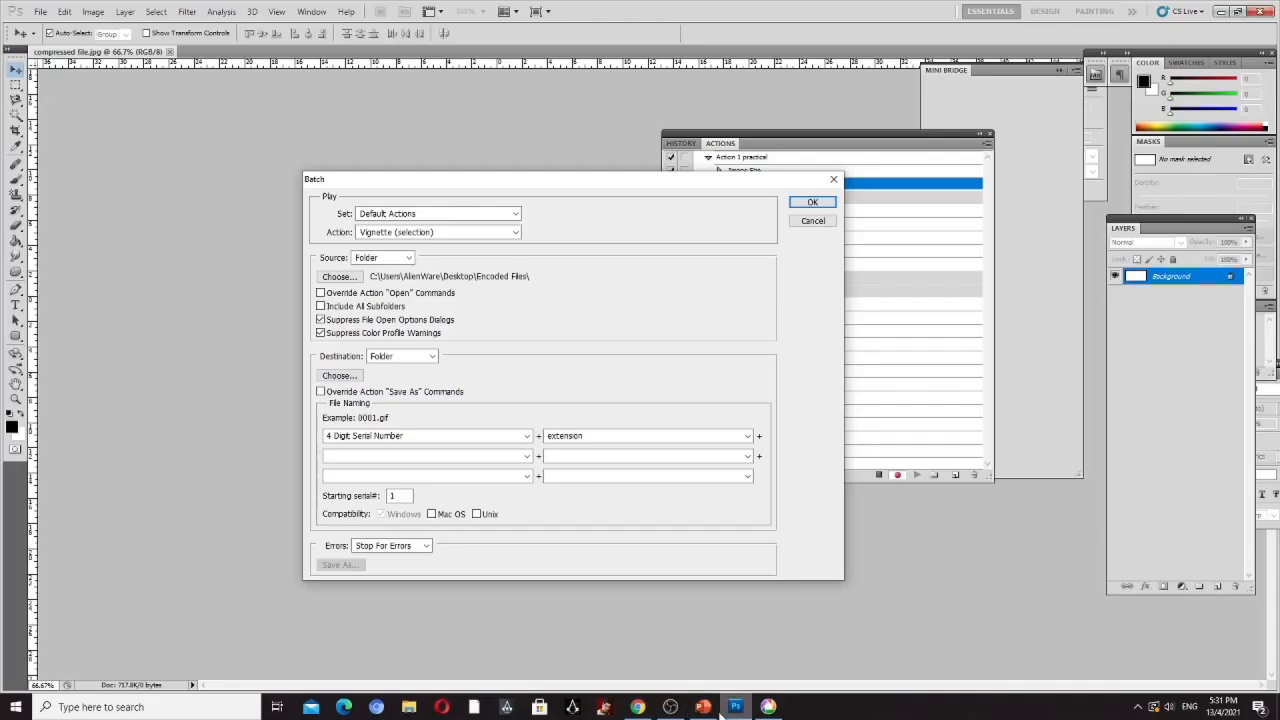
left_click(812, 202)
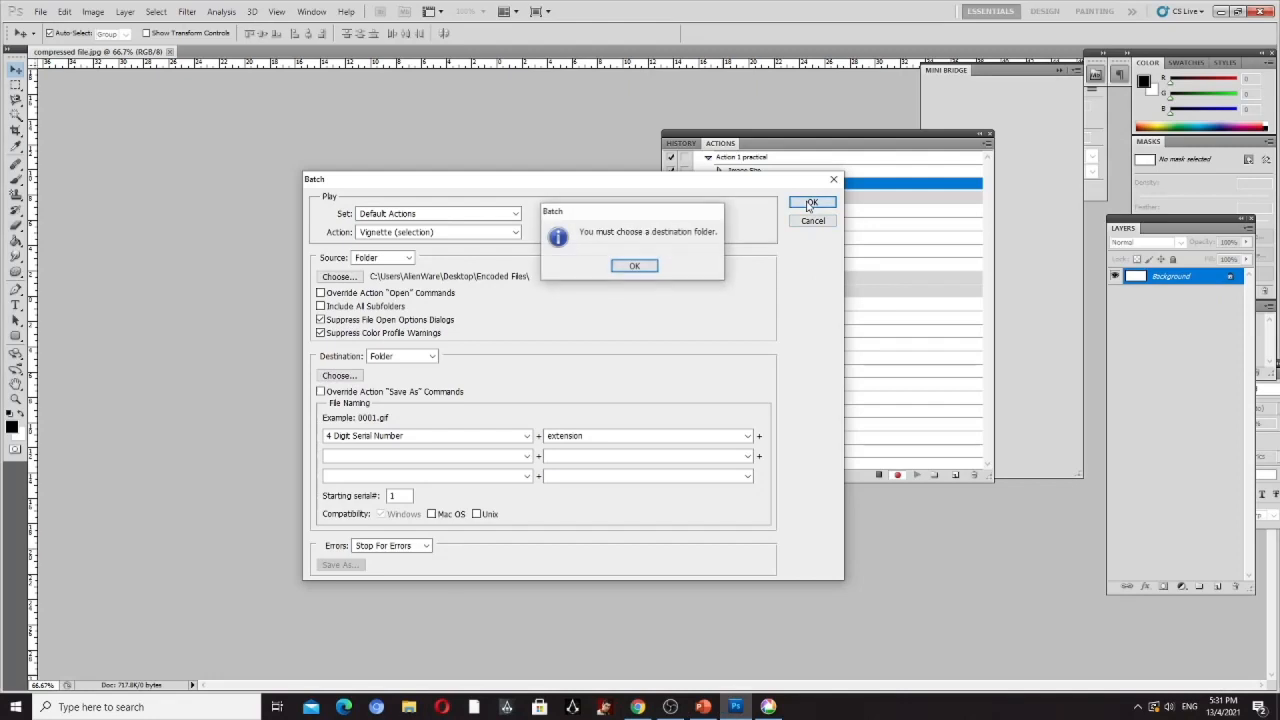
left_click(646, 269)
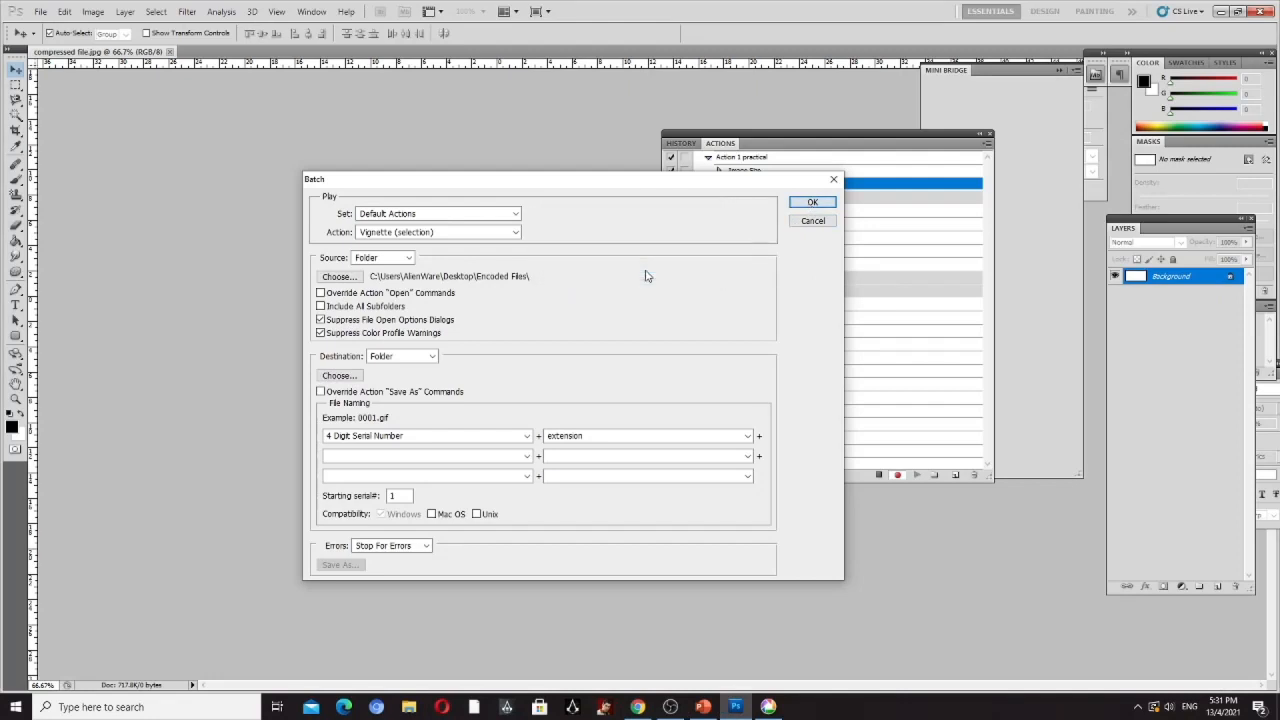
- Try the None and Save and Close options for the batch destination, and set it back to Folder
left_click(432, 357)
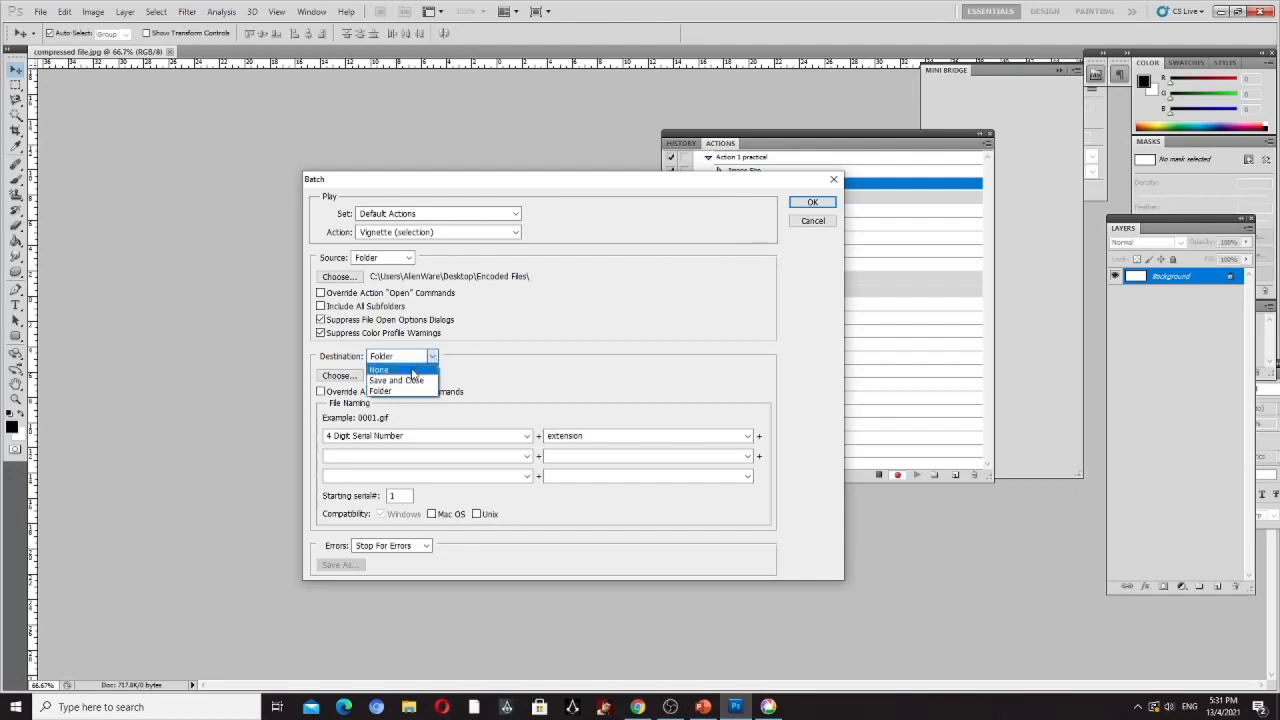
left_click(405, 371)
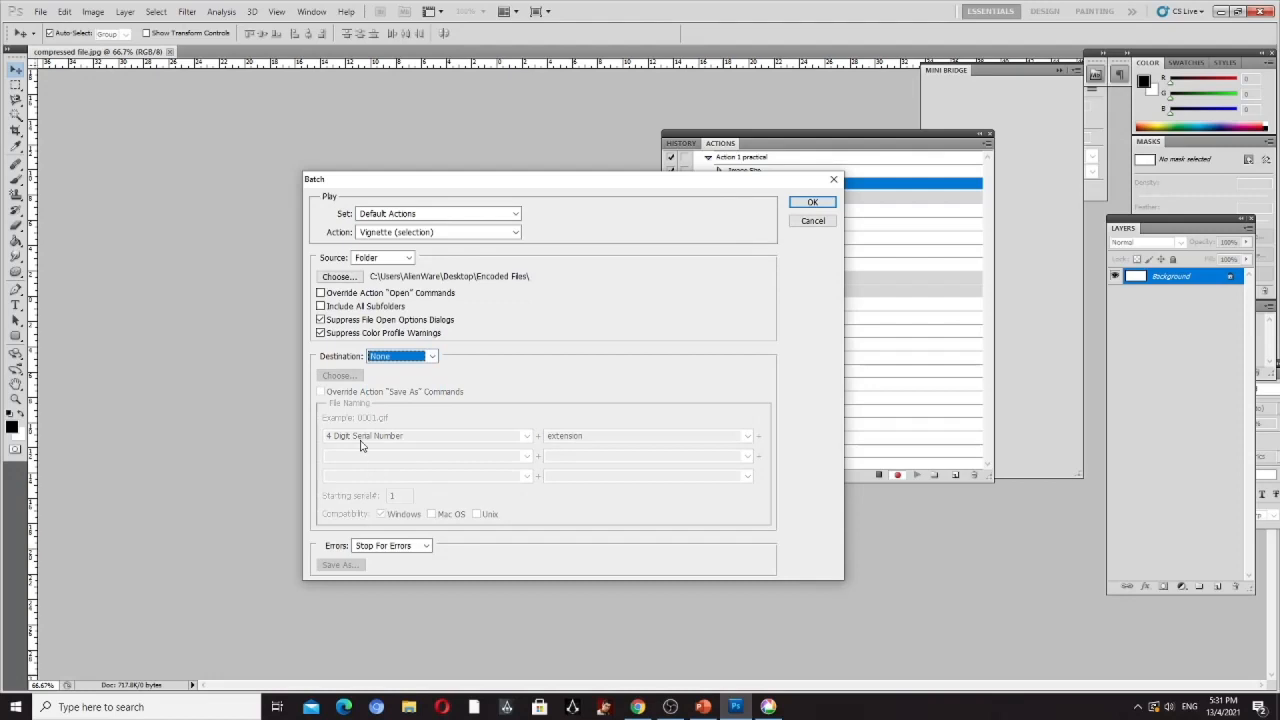
left_click(415, 356)
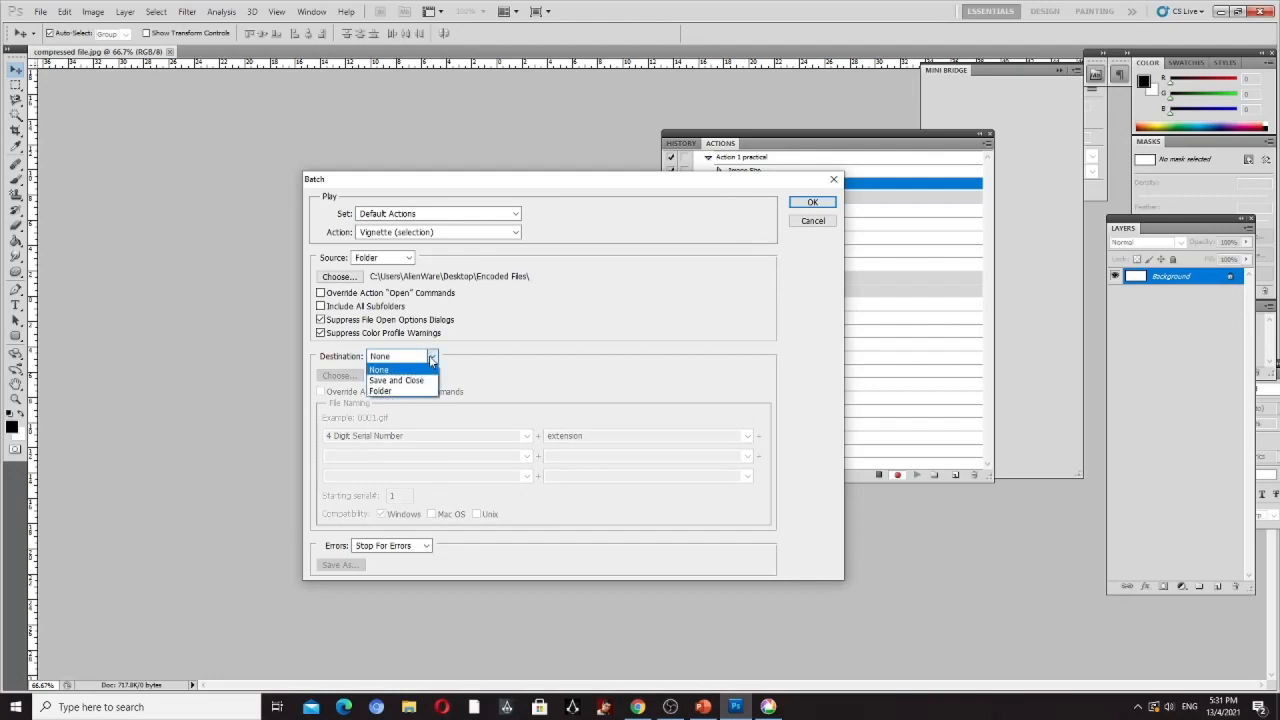
left_click(400, 381)
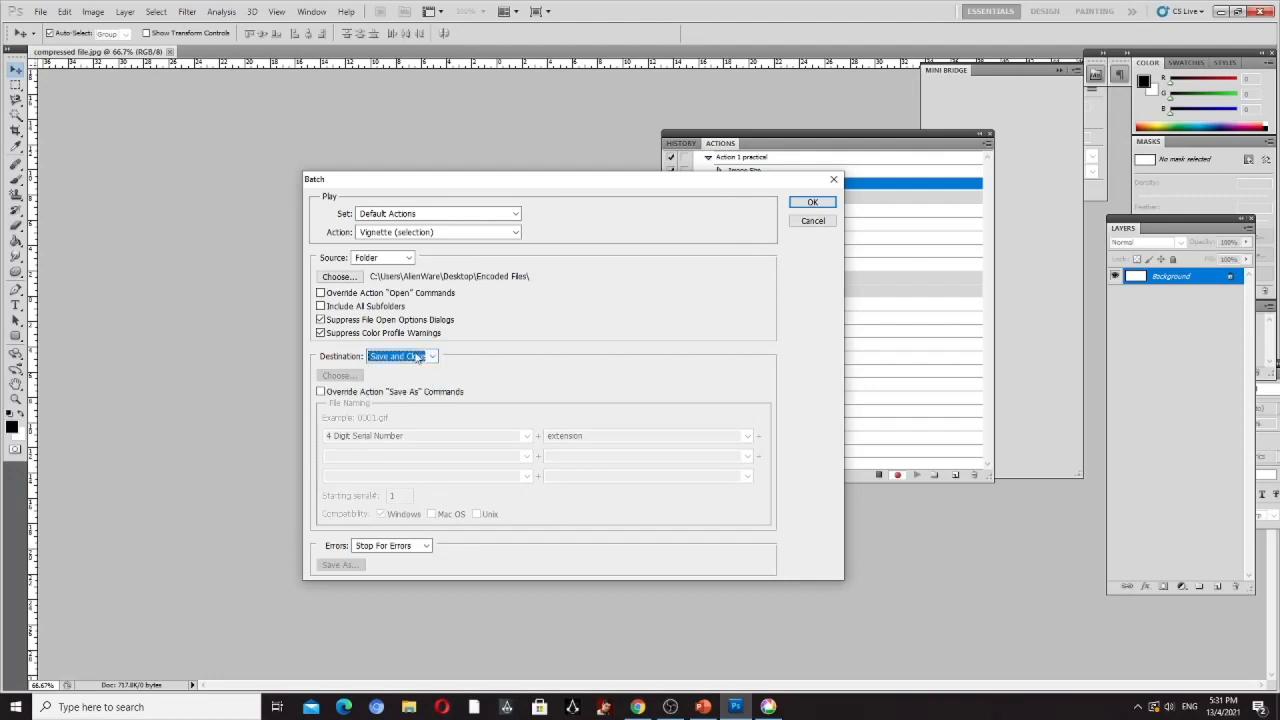
left_click(418, 357)
left_click(381, 390)
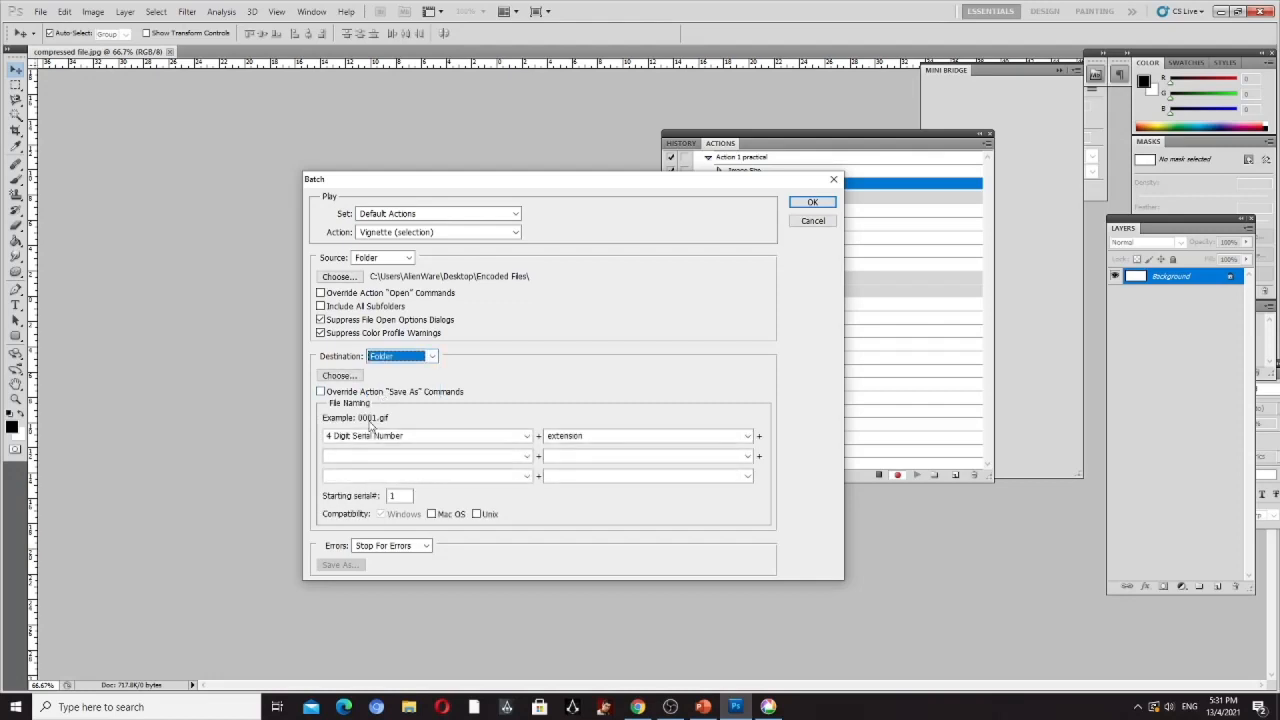
- Set the second file naming field to 4 Digit Serial Number and try to run the batch
left_click(748, 437)
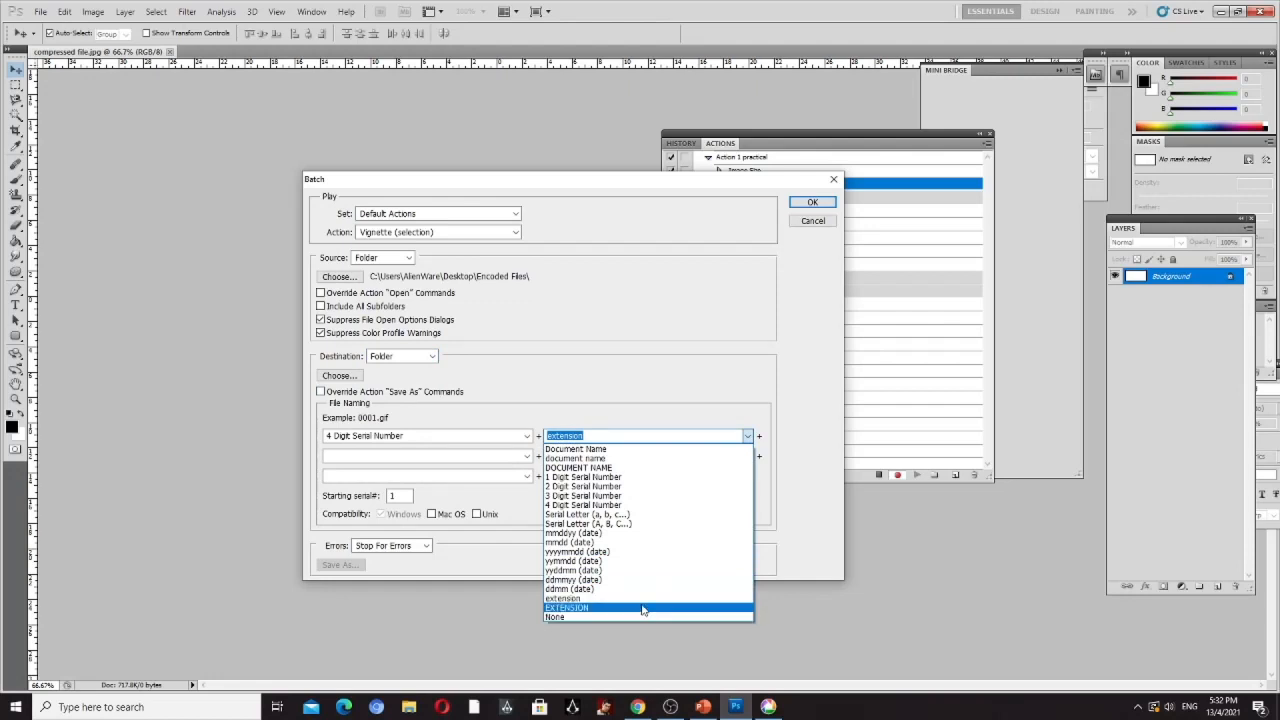
left_click(628, 505)
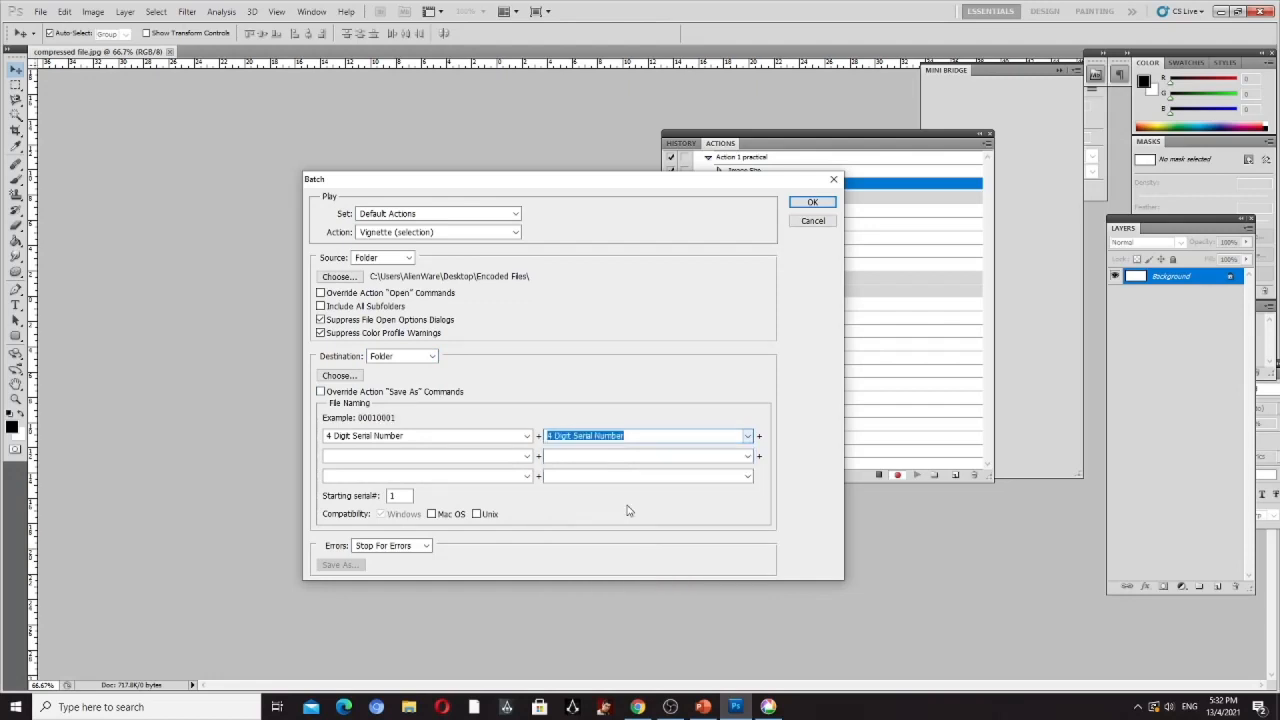
left_click(425, 546)
left_click(425, 548)
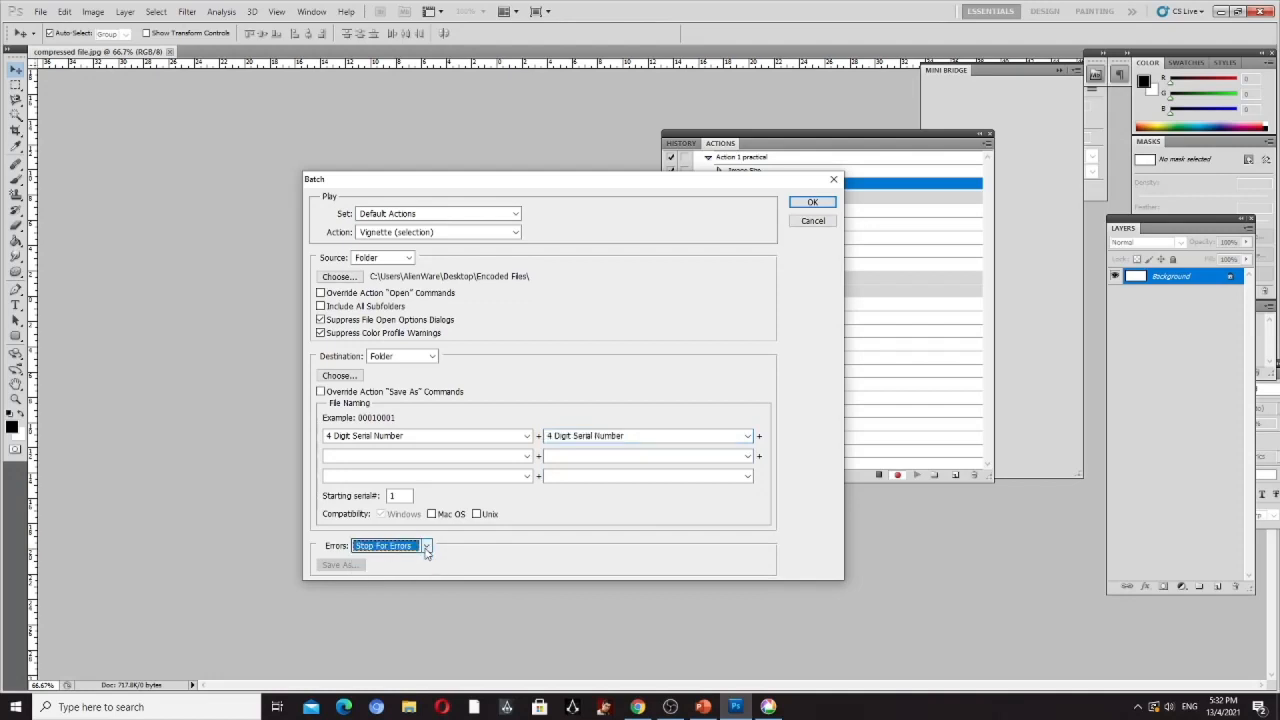
left_click(808, 204)
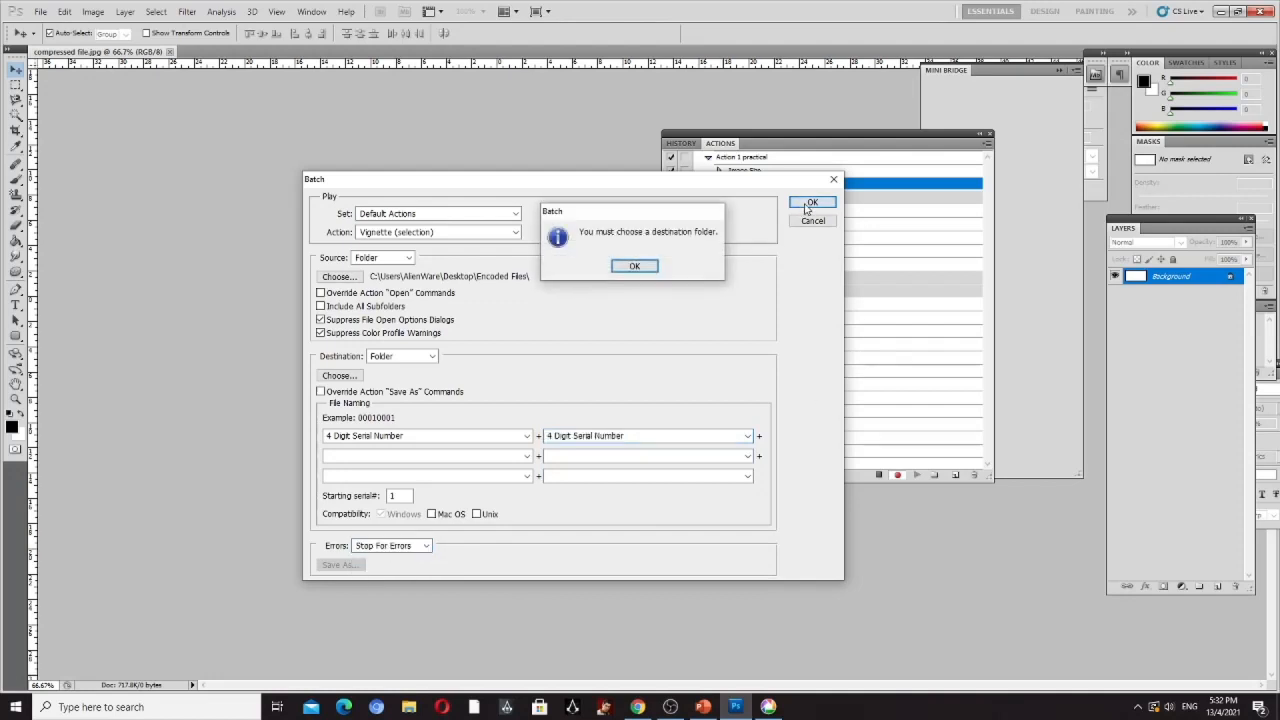
left_click(634, 267)
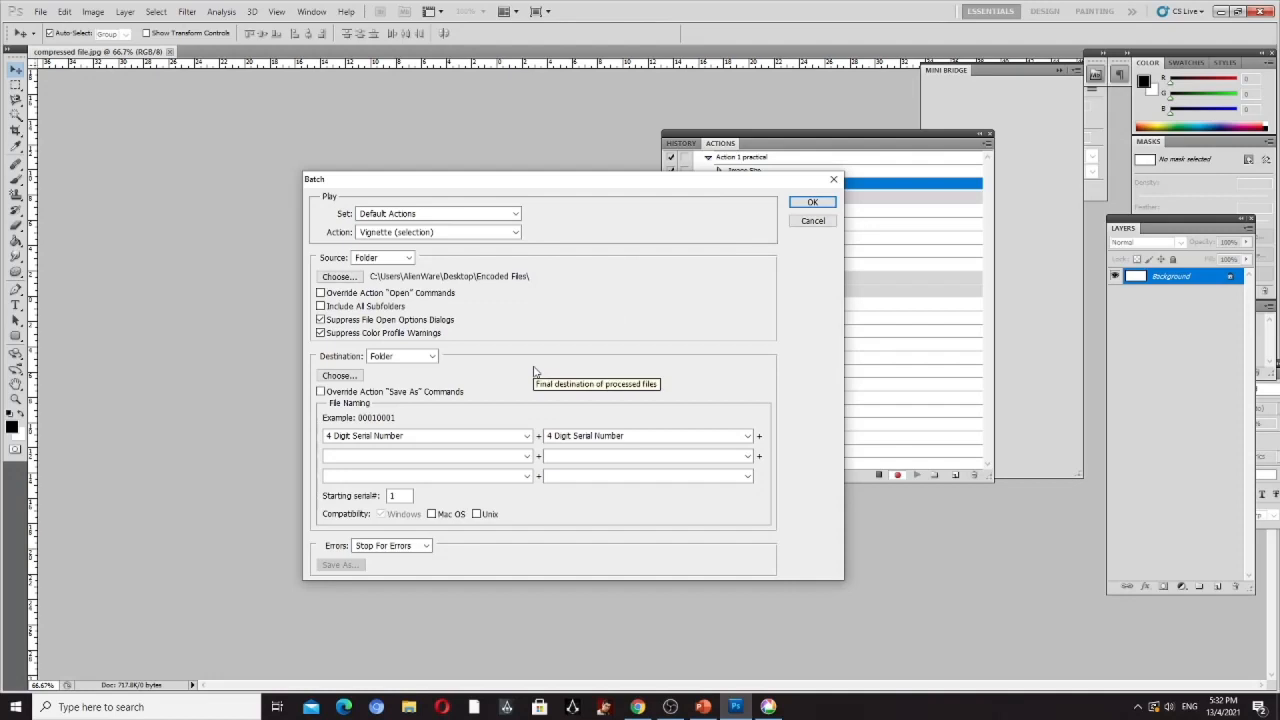
- Enable Override Action "Save As" Commands for the folder destination and try to run the batch
left_click(432, 360)
left_click(432, 361)
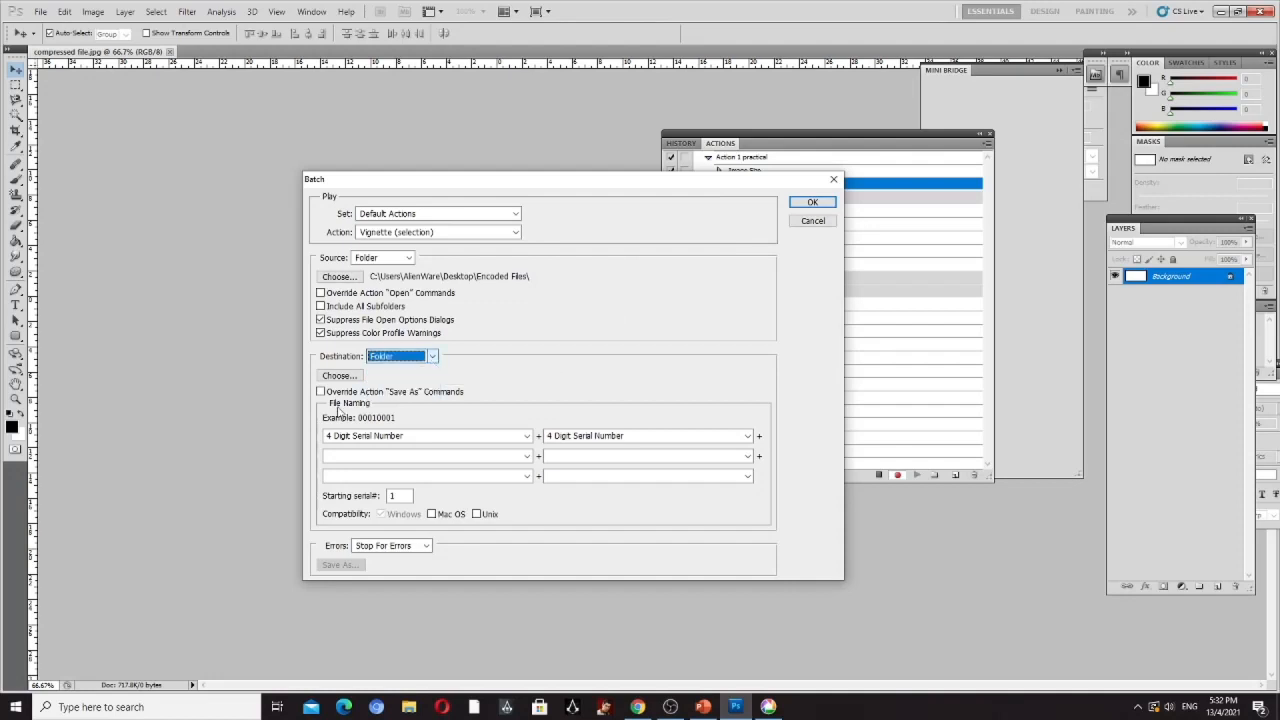
left_click(321, 391)
left_click(675, 276)
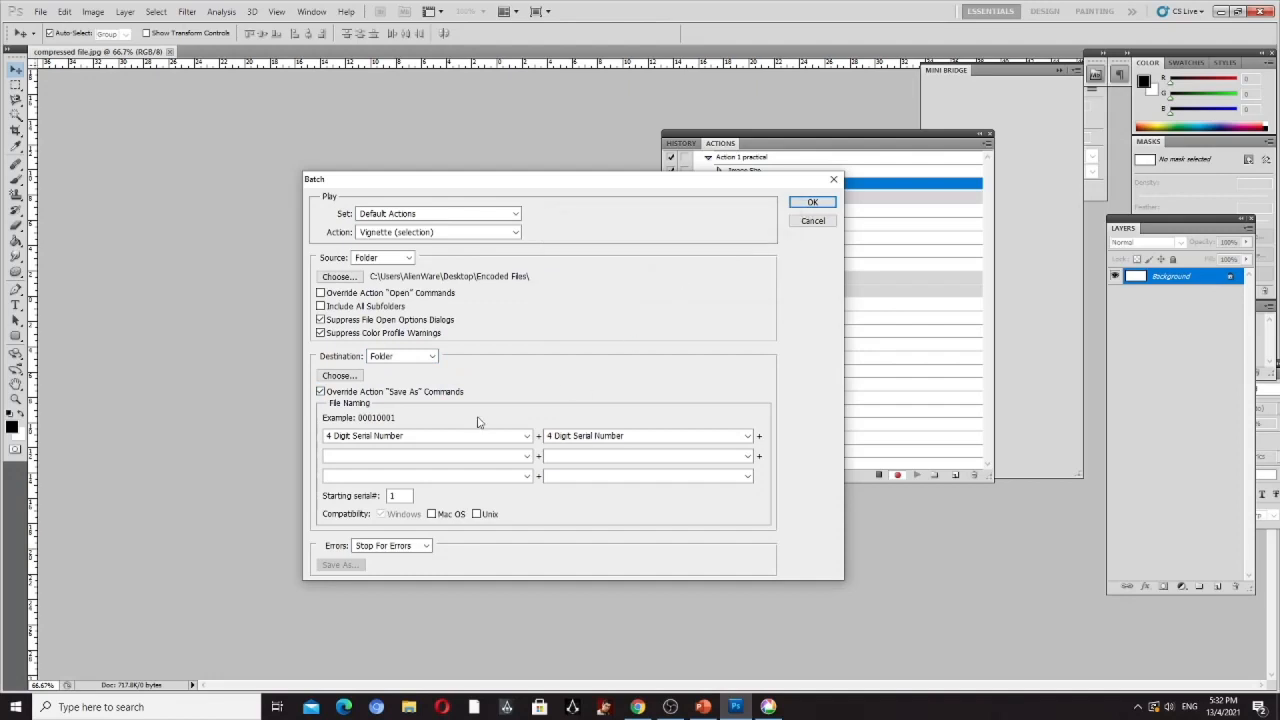
left_click(812, 202)
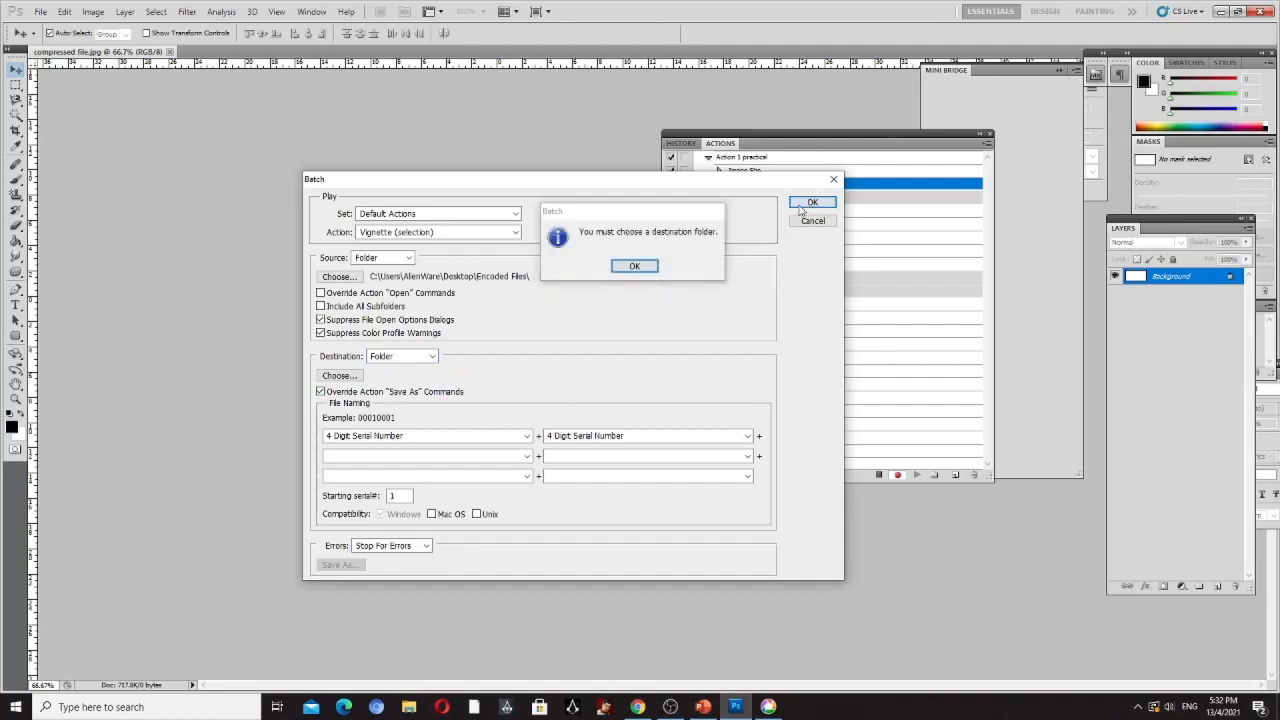
left_click(634, 266)
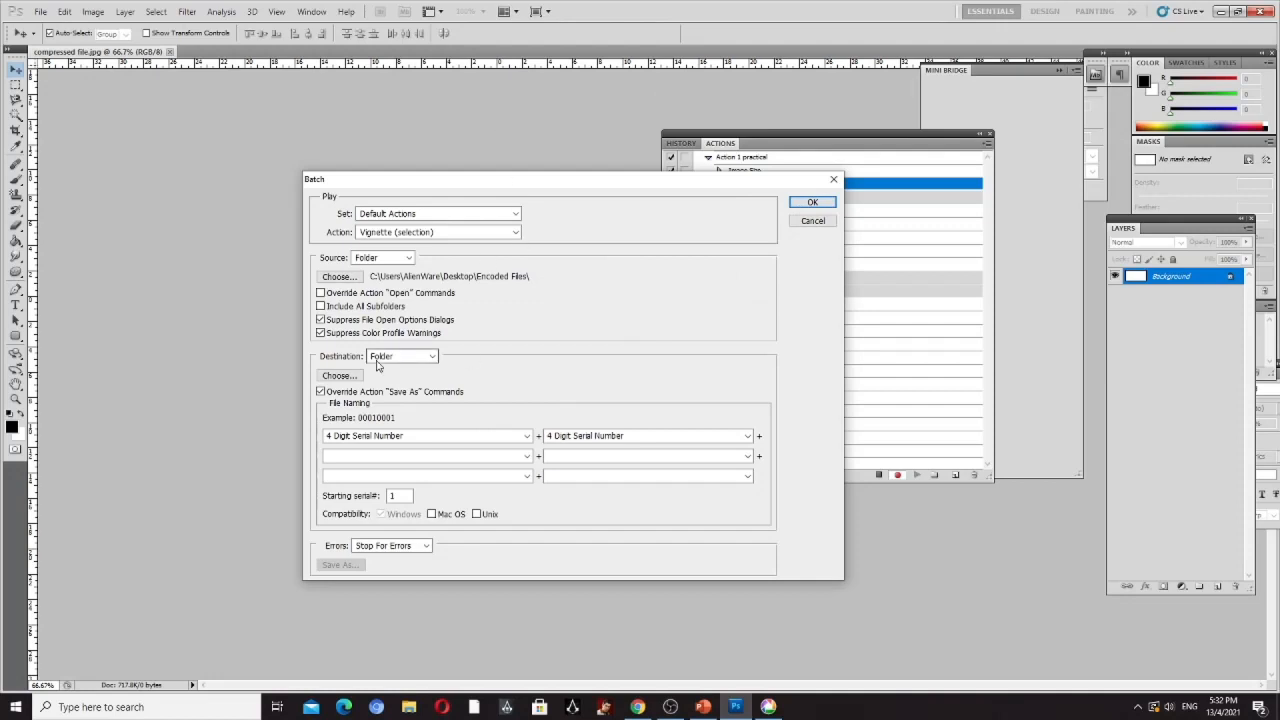
- Enable Override Action "Open" Commands and Include All Subfolders for the source, and try to run the batch
left_click(321, 293)
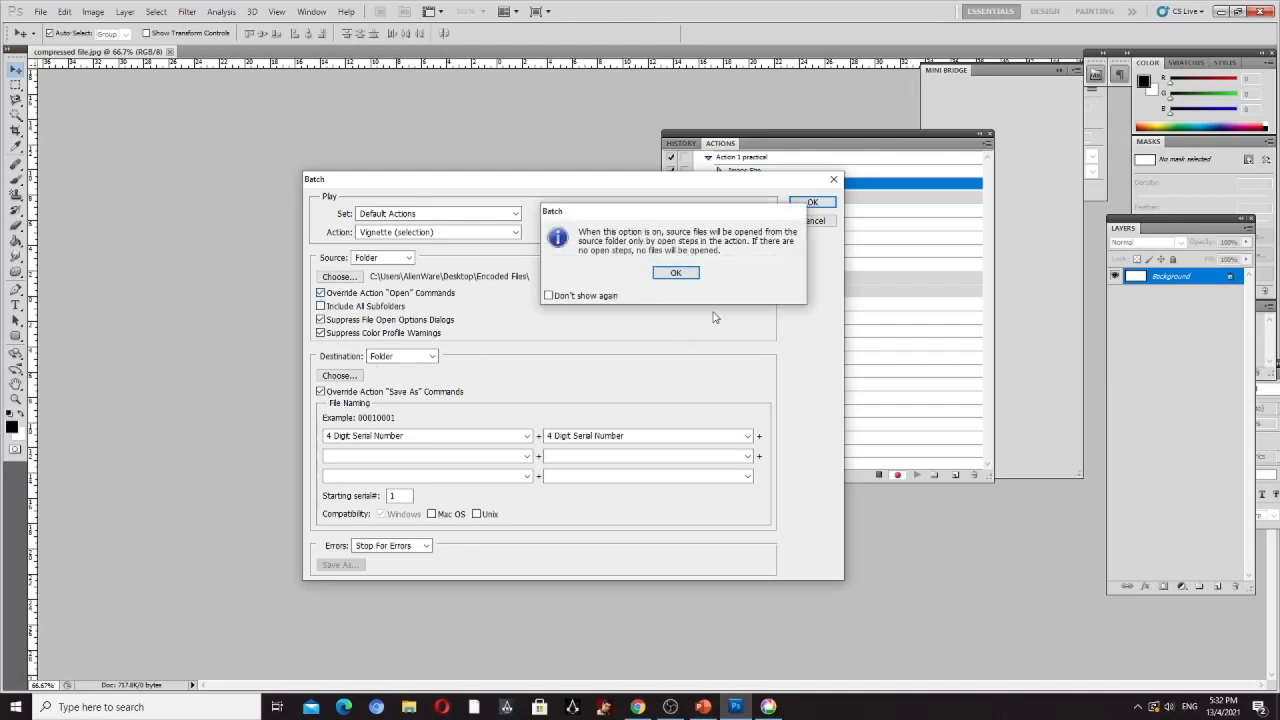
left_click(688, 280)
left_click(321, 306)
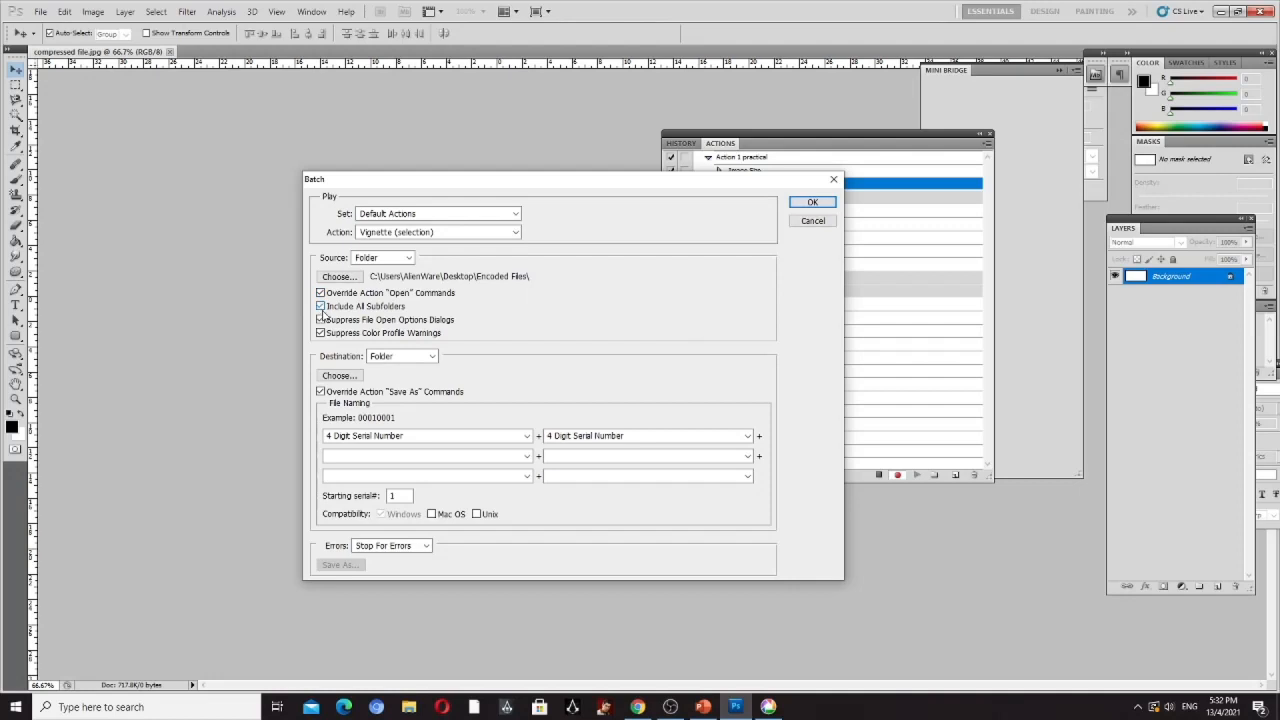
left_click(811, 205)
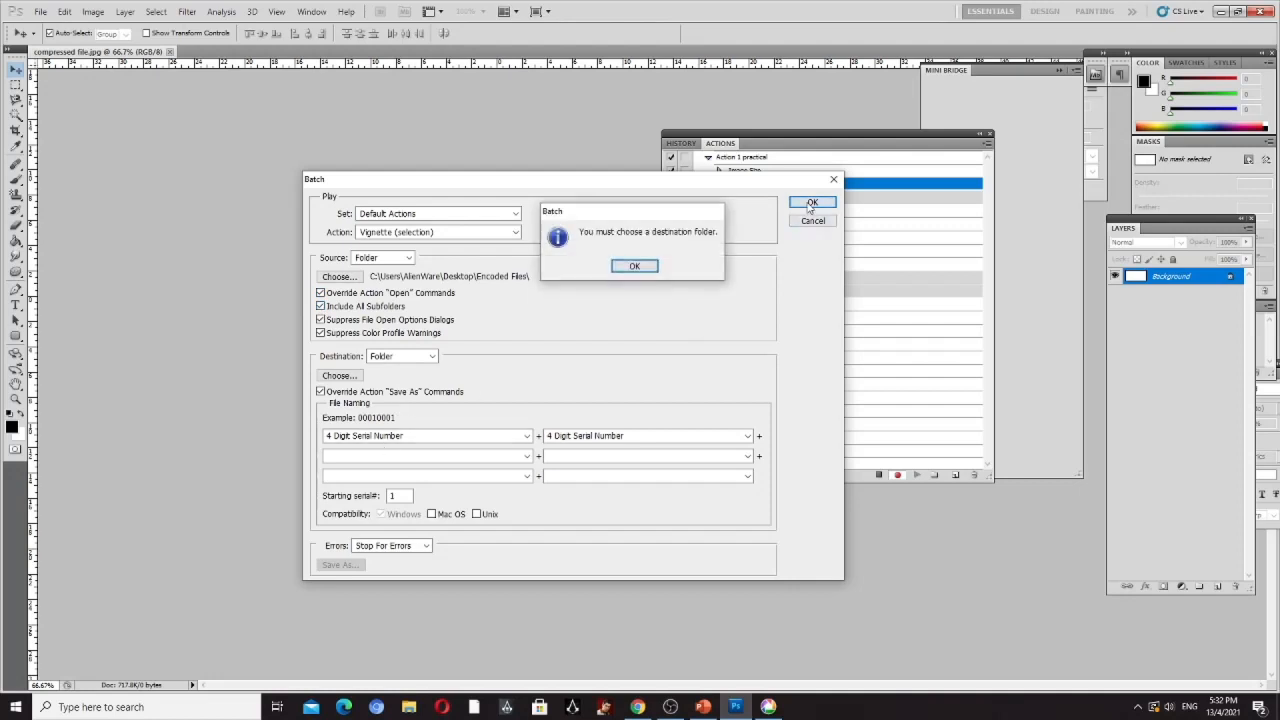
left_click(635, 267)
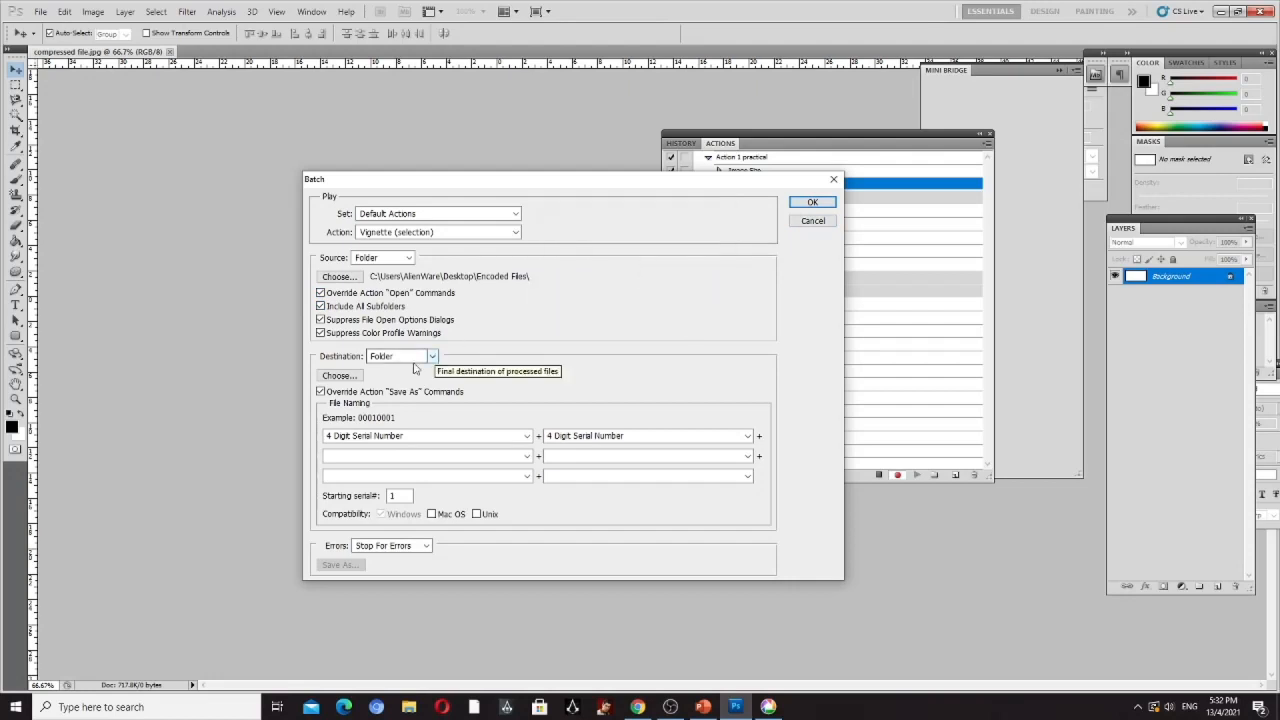
- Choose the Encoded Files folder on the Desktop as the batch destination and try to run the batch
left_click(339, 376)
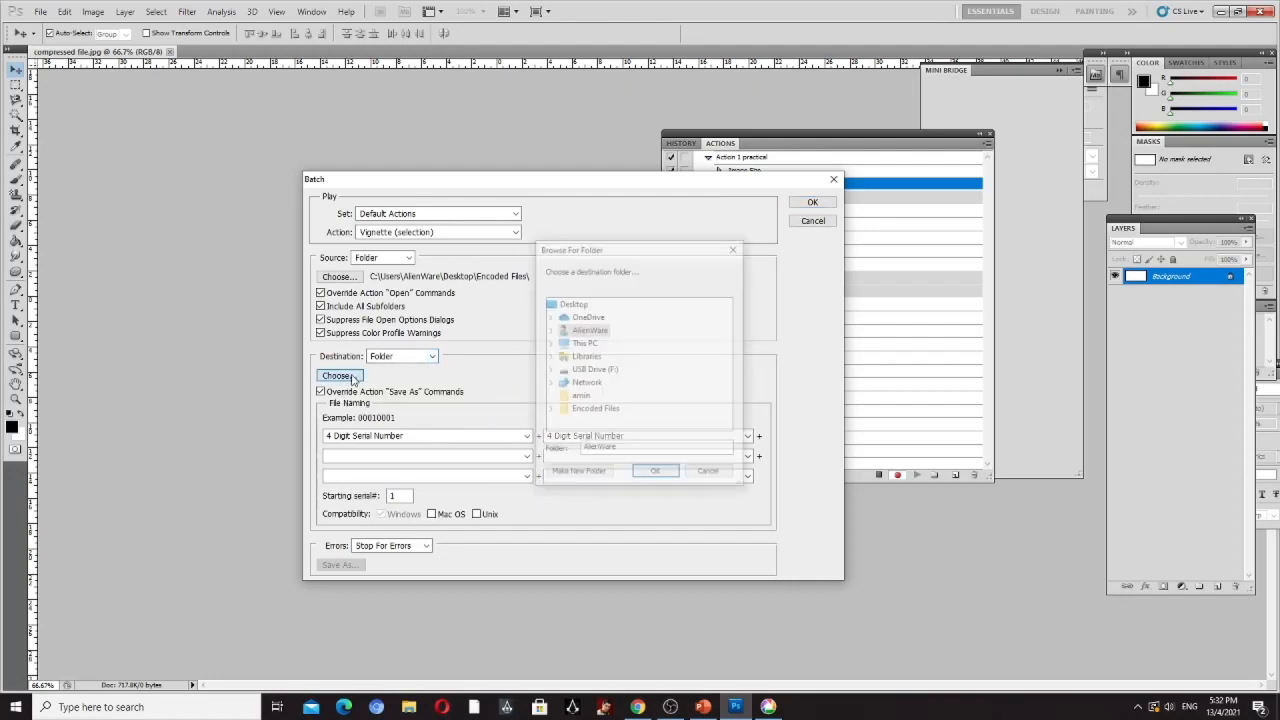
left_click(600, 410)
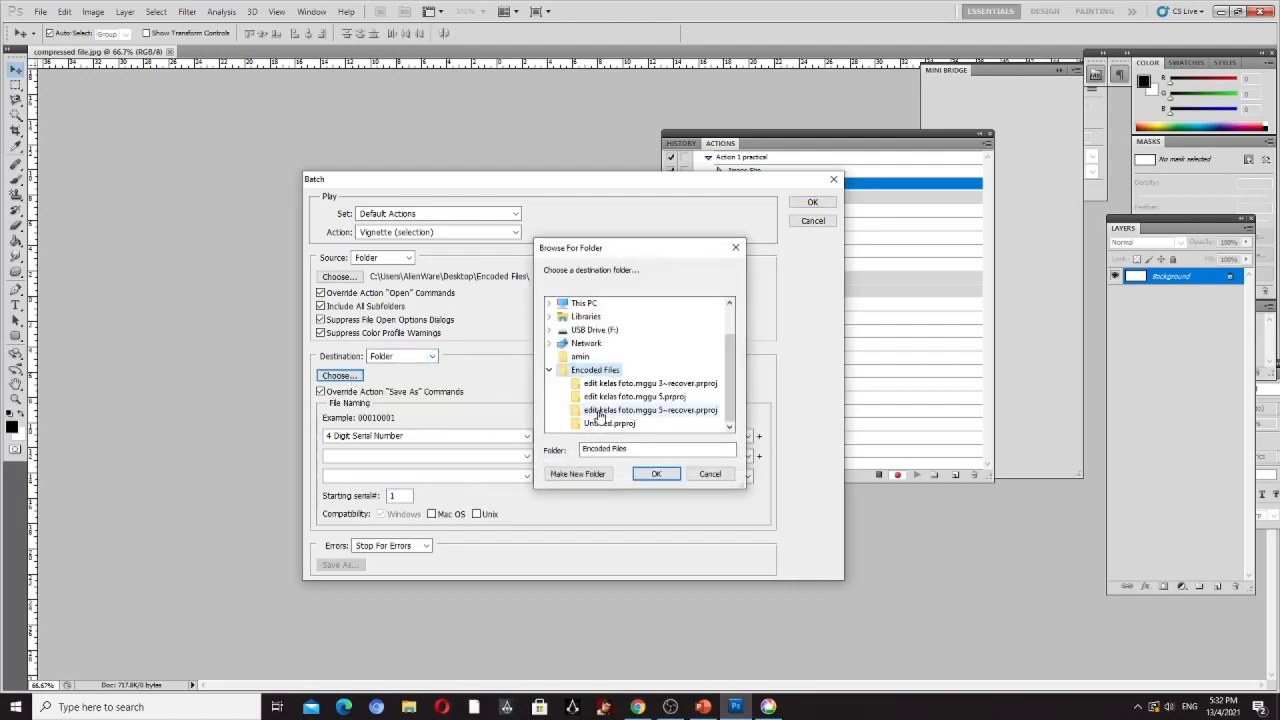
left_click(656, 476)
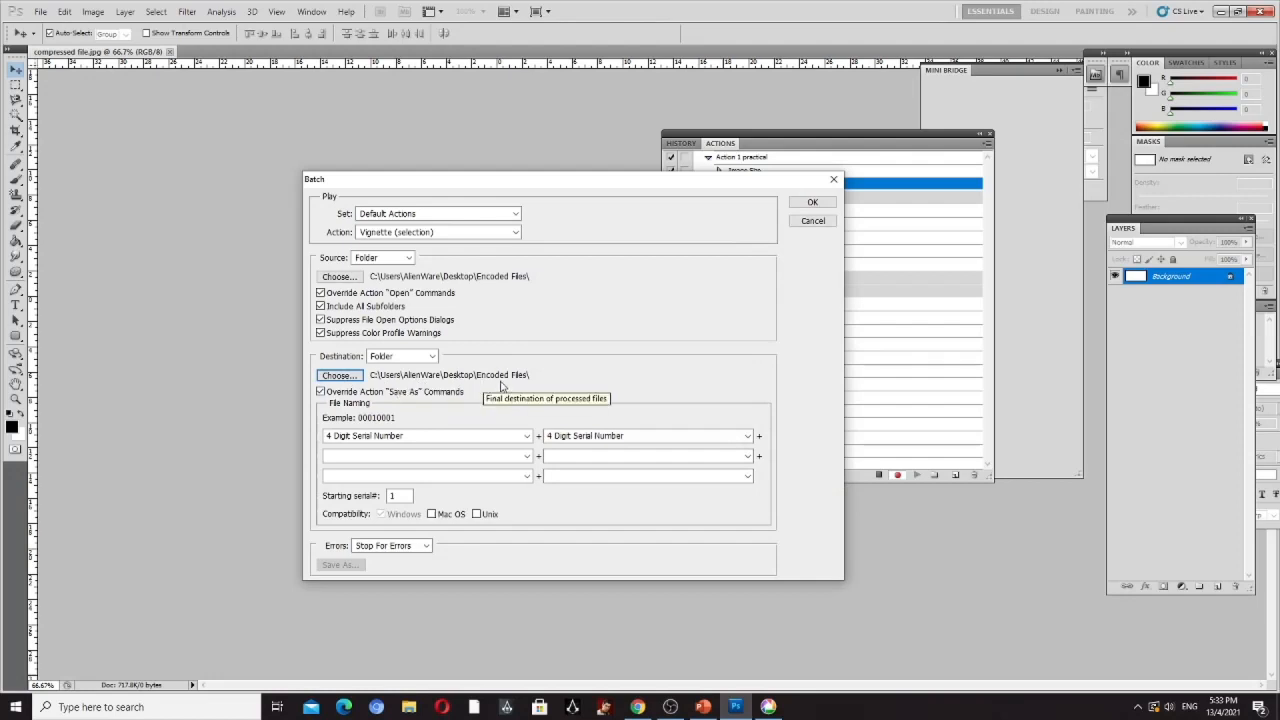
left_click(813, 203)
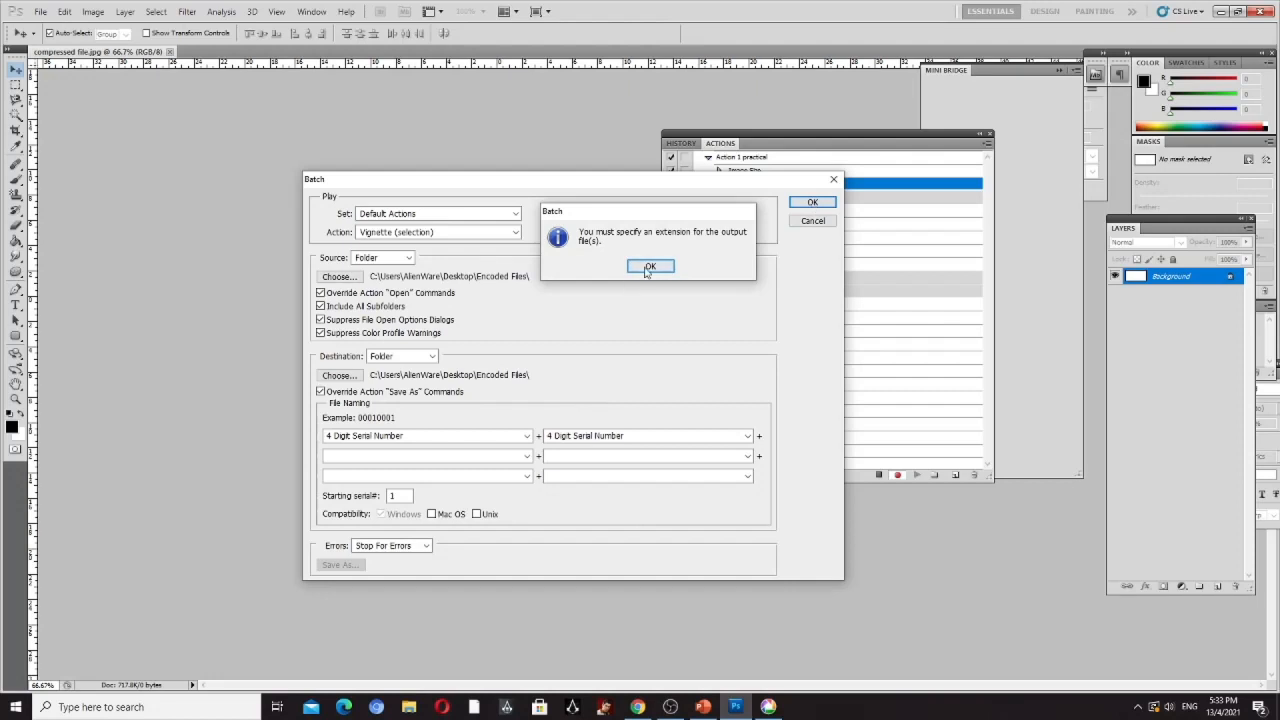
left_click(650, 266)
left_click(812, 203)
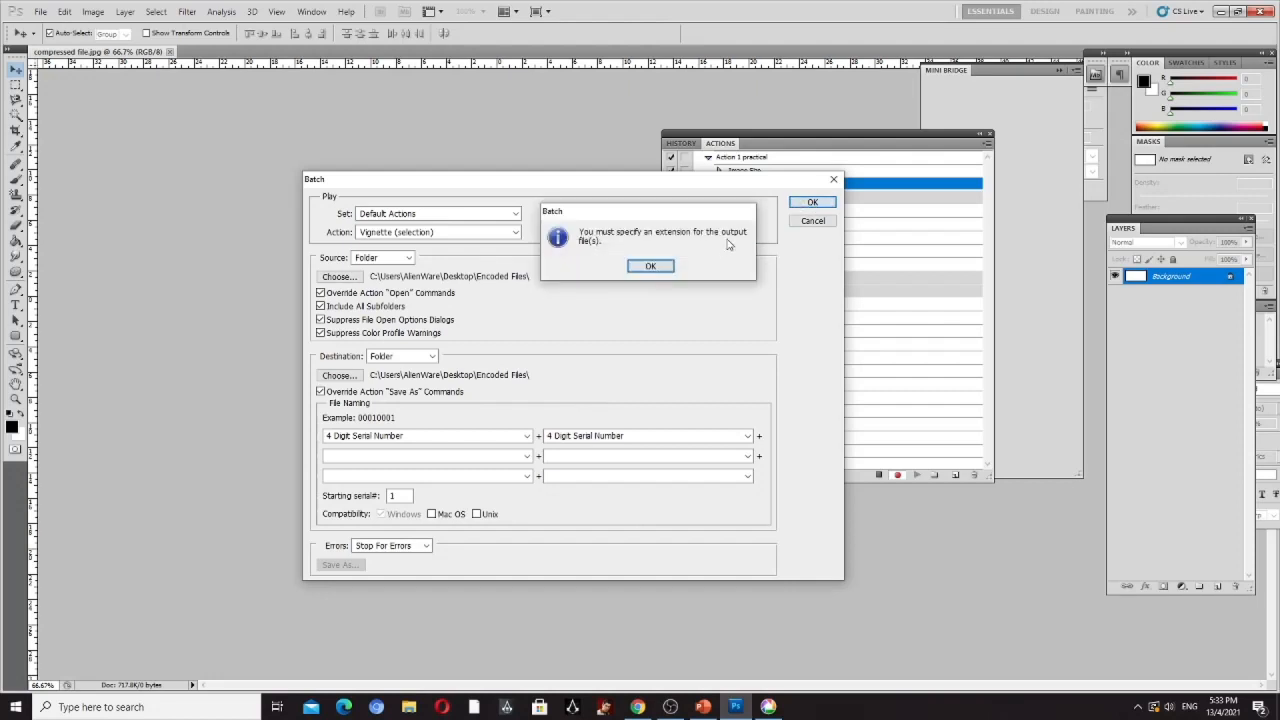
left_click(646, 267)
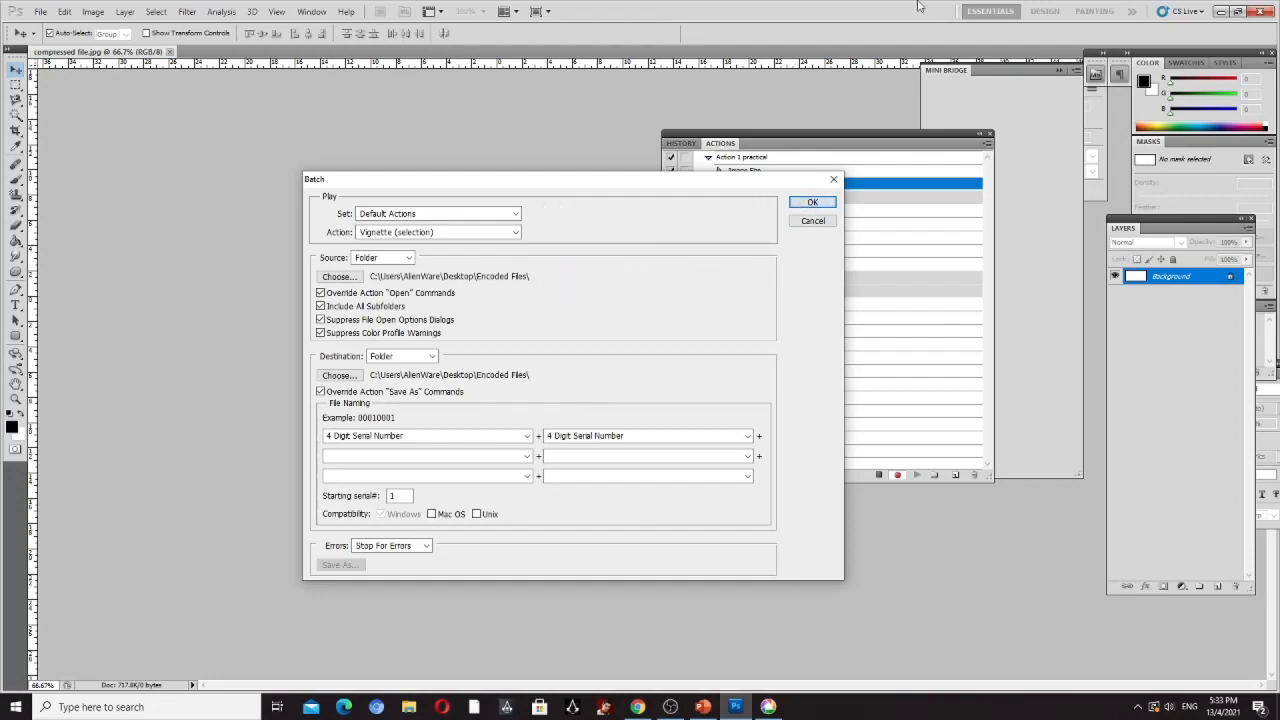
- Try to select Action 1 practical as the batch action, and cancel the batch setup
left_click(527, 437)
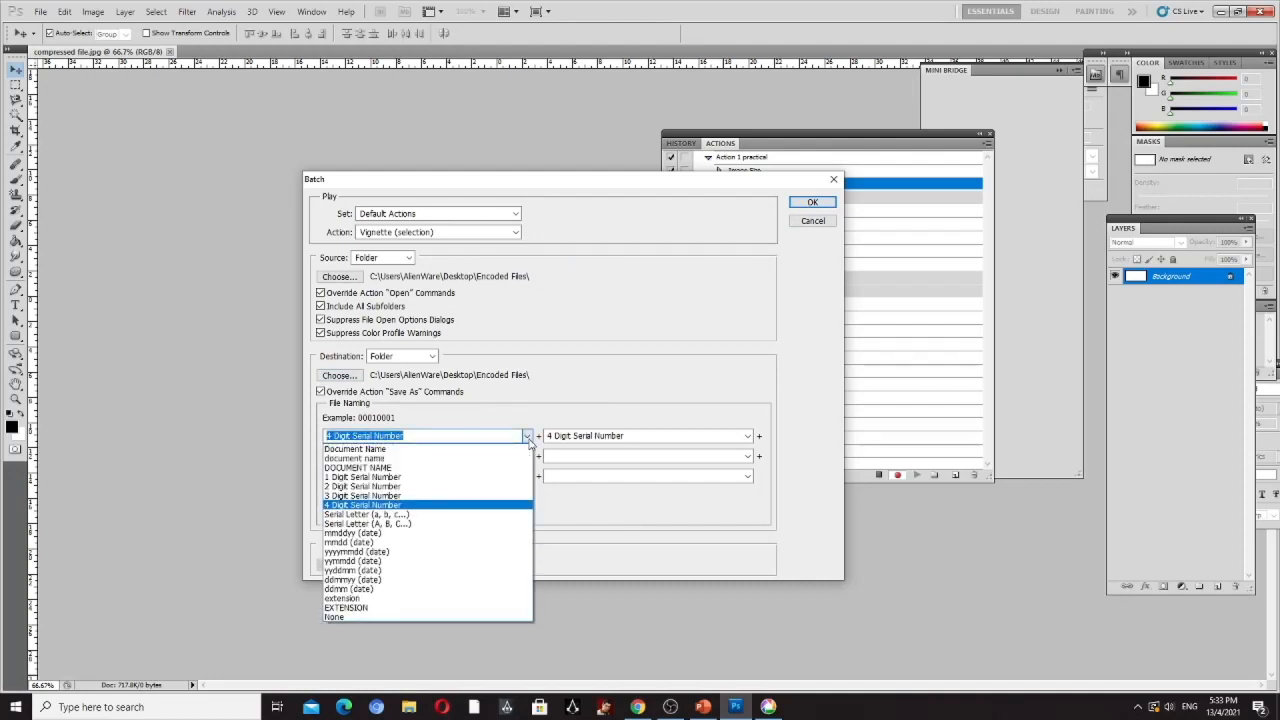
left_click(528, 440)
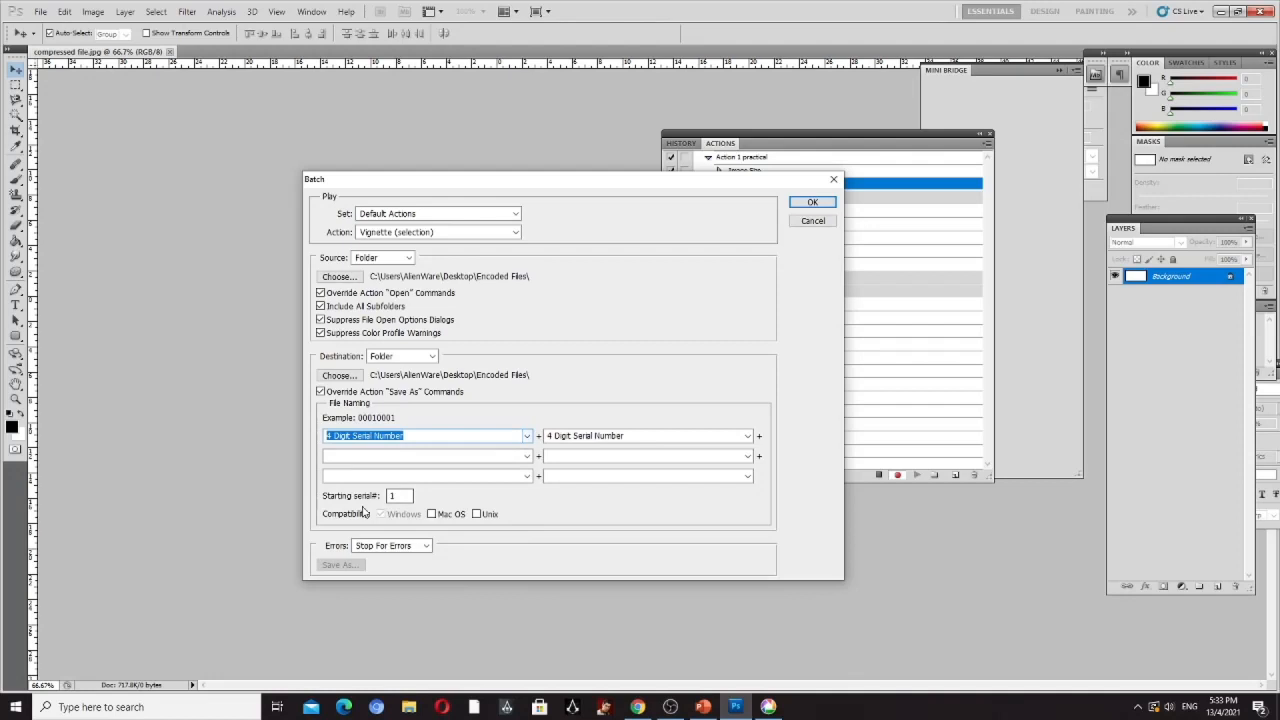
left_click(516, 235)
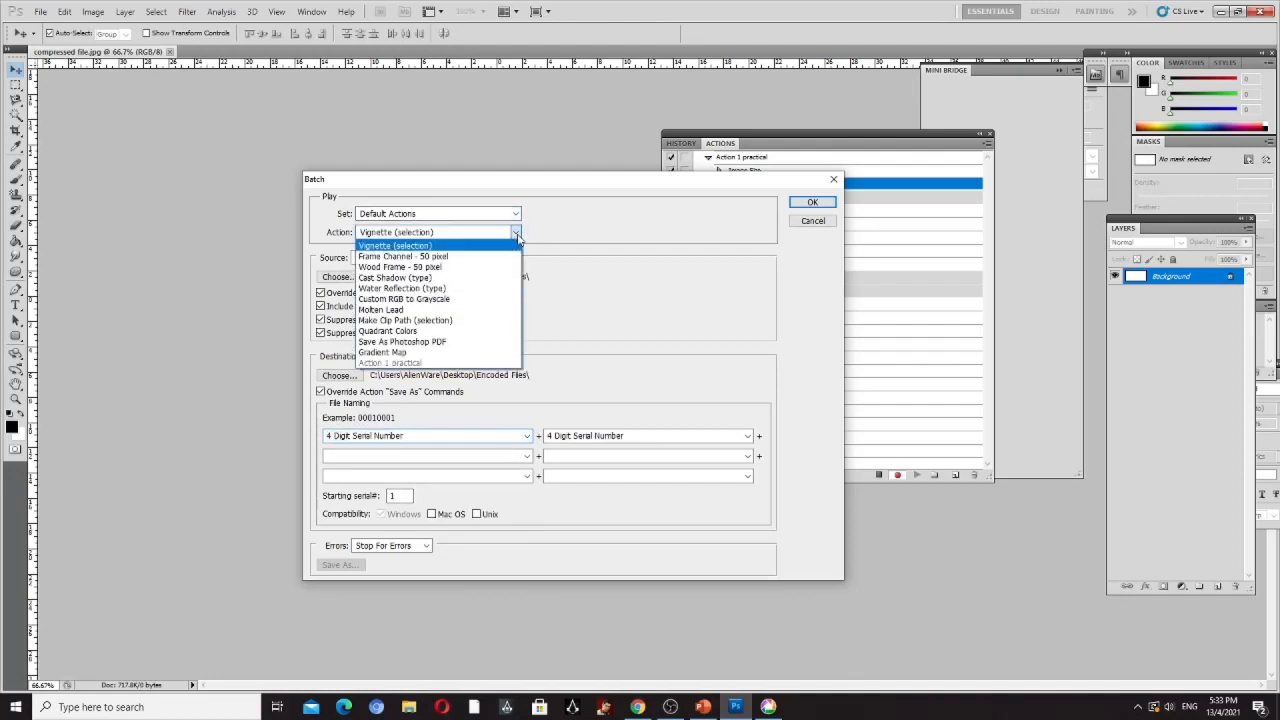
left_click(407, 363)
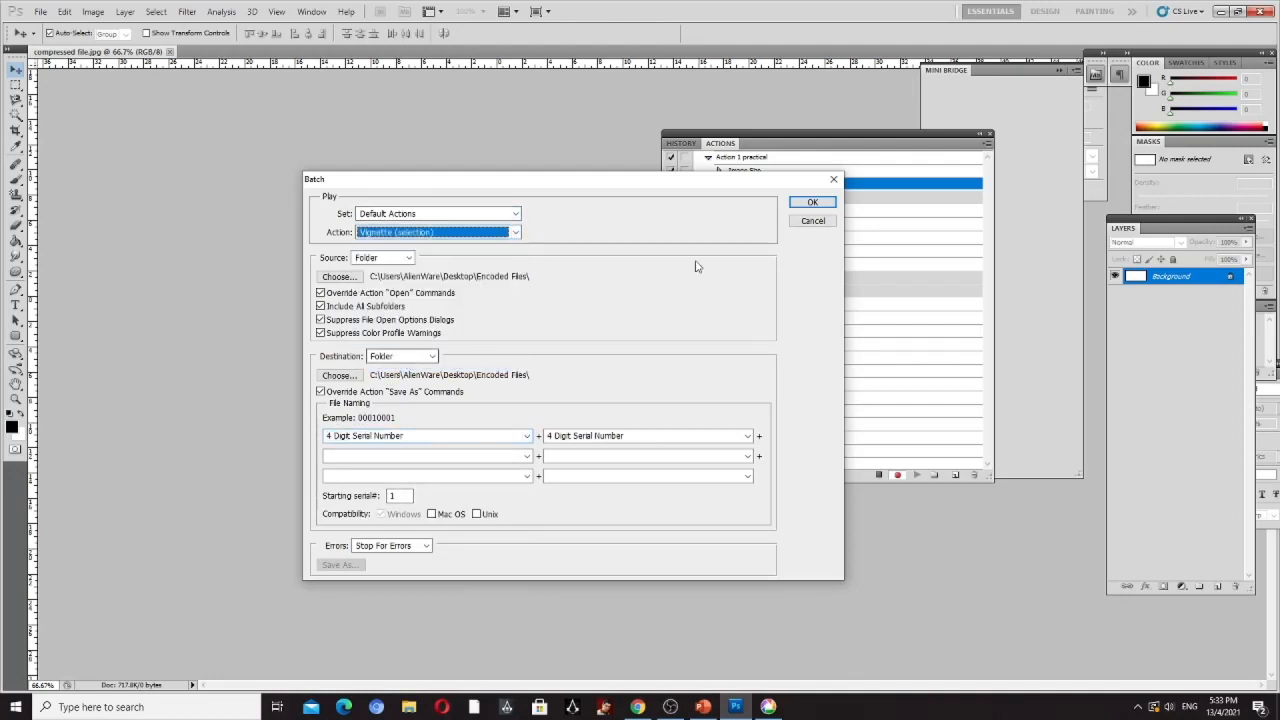
left_click(812, 221)
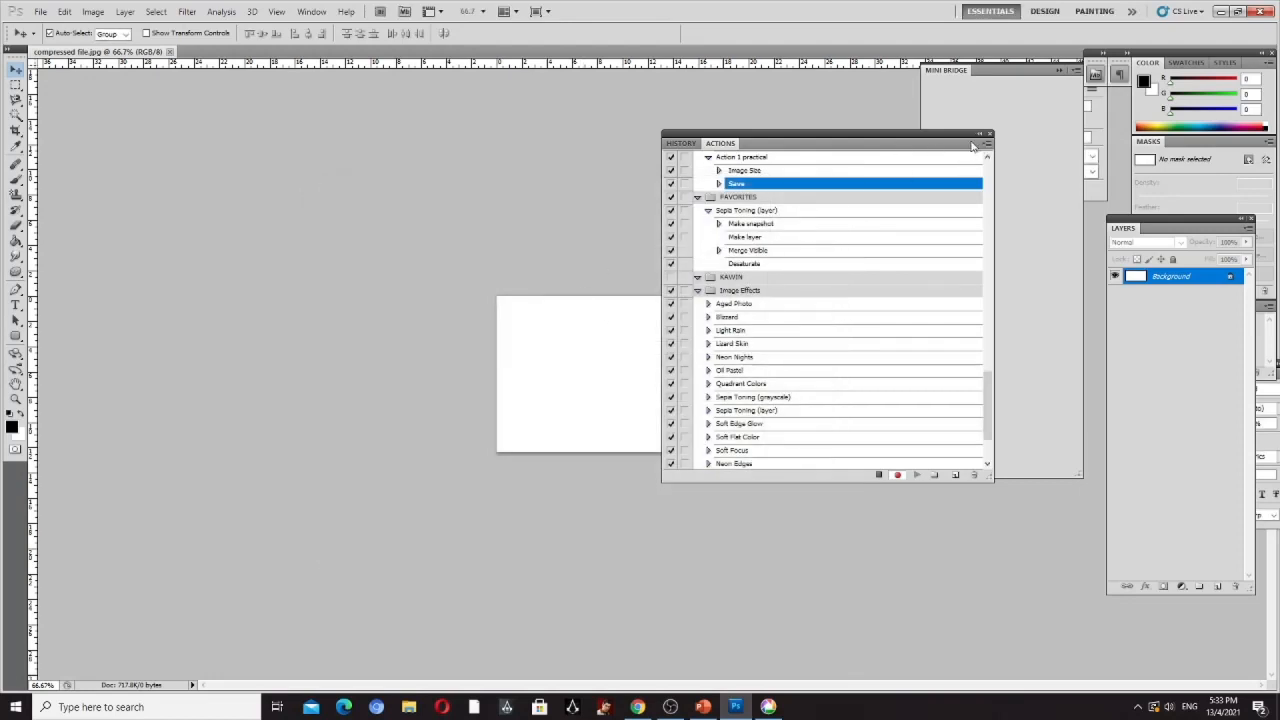
- Close the floating Actions panel and the compressed file.jpg document
left_click(989, 134)
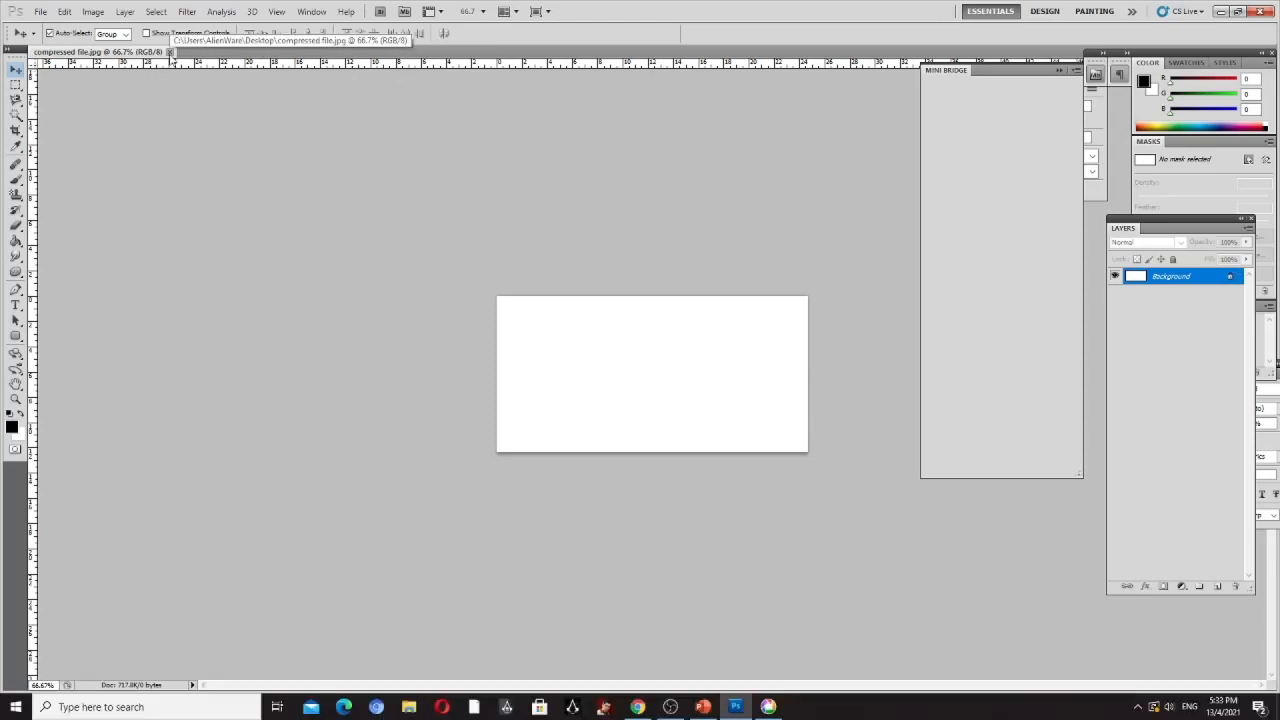
left_click(170, 51)
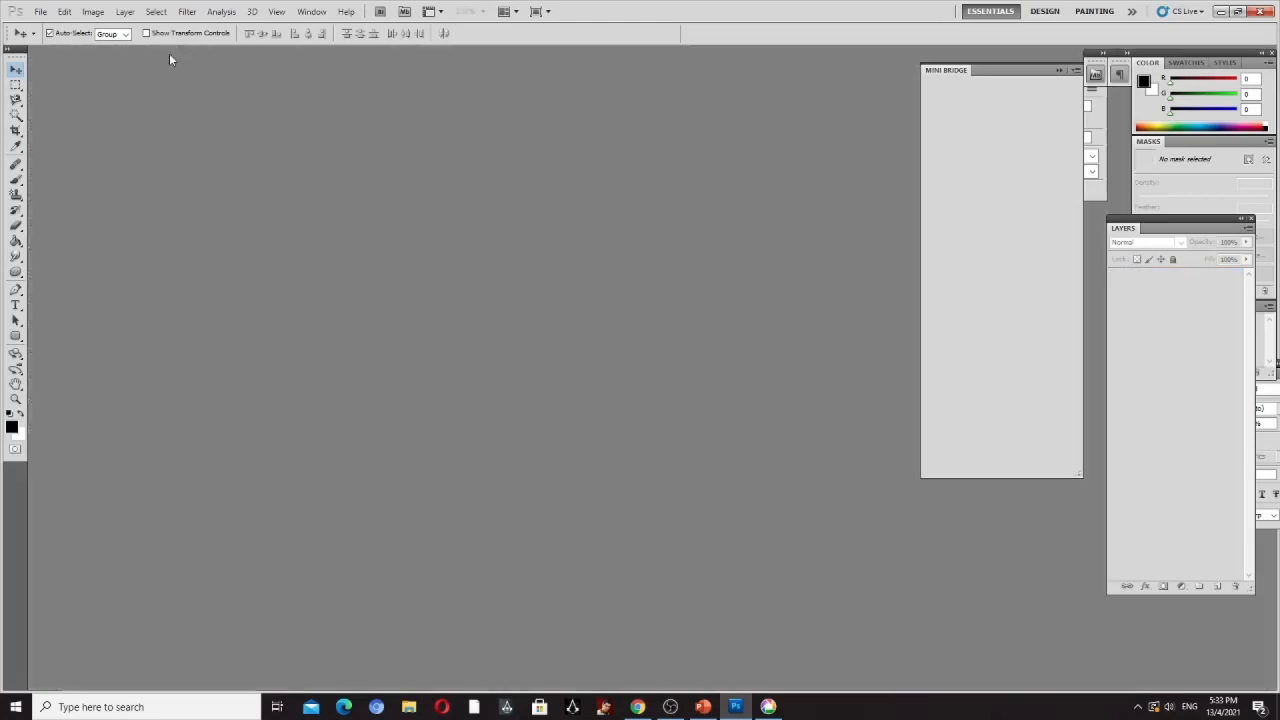
- Create a new 2000 x 1000 pixel RGB document at 72 pixels/inch with a white background
left_click(42, 12)
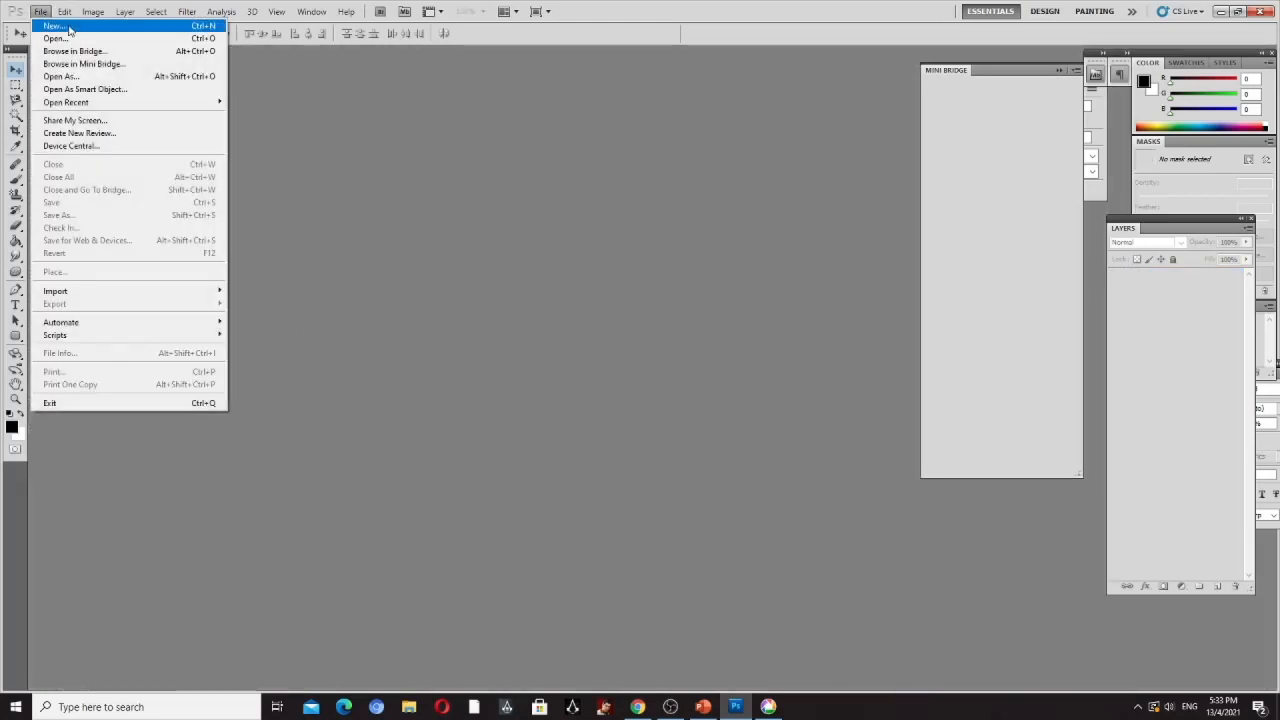
left_click(70, 28)
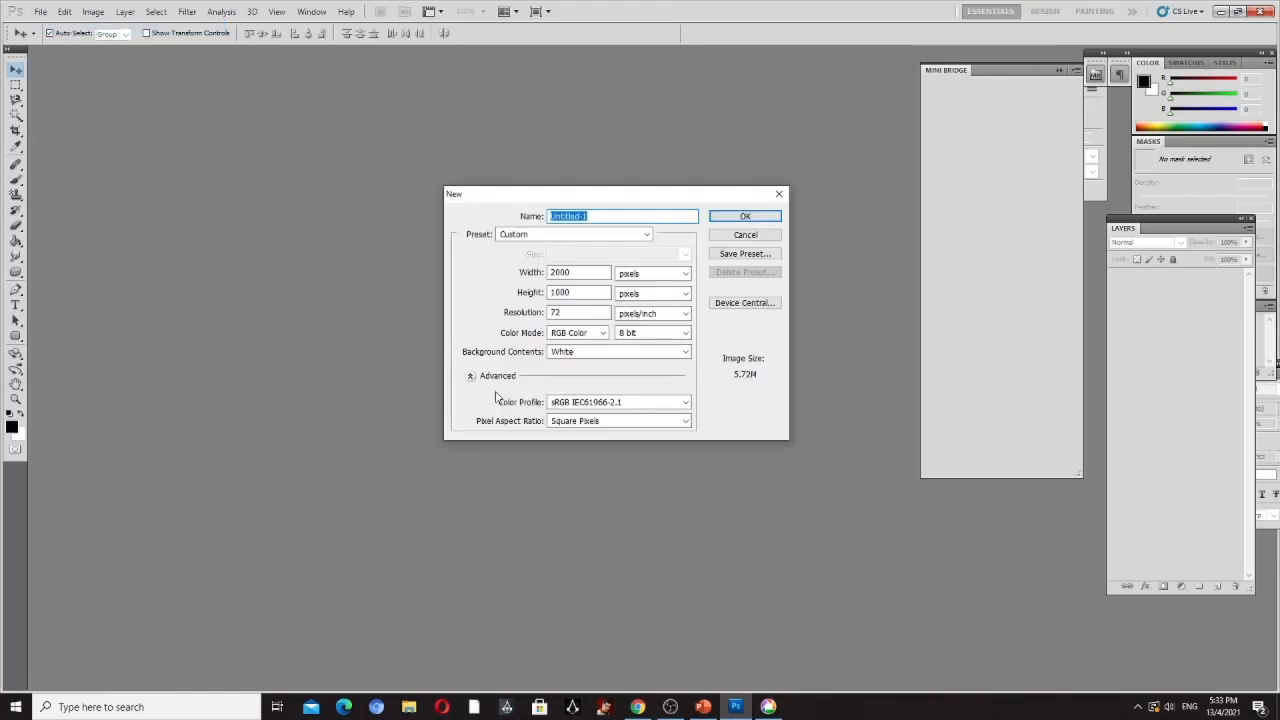
left_click_drag(496, 200, 464, 190)
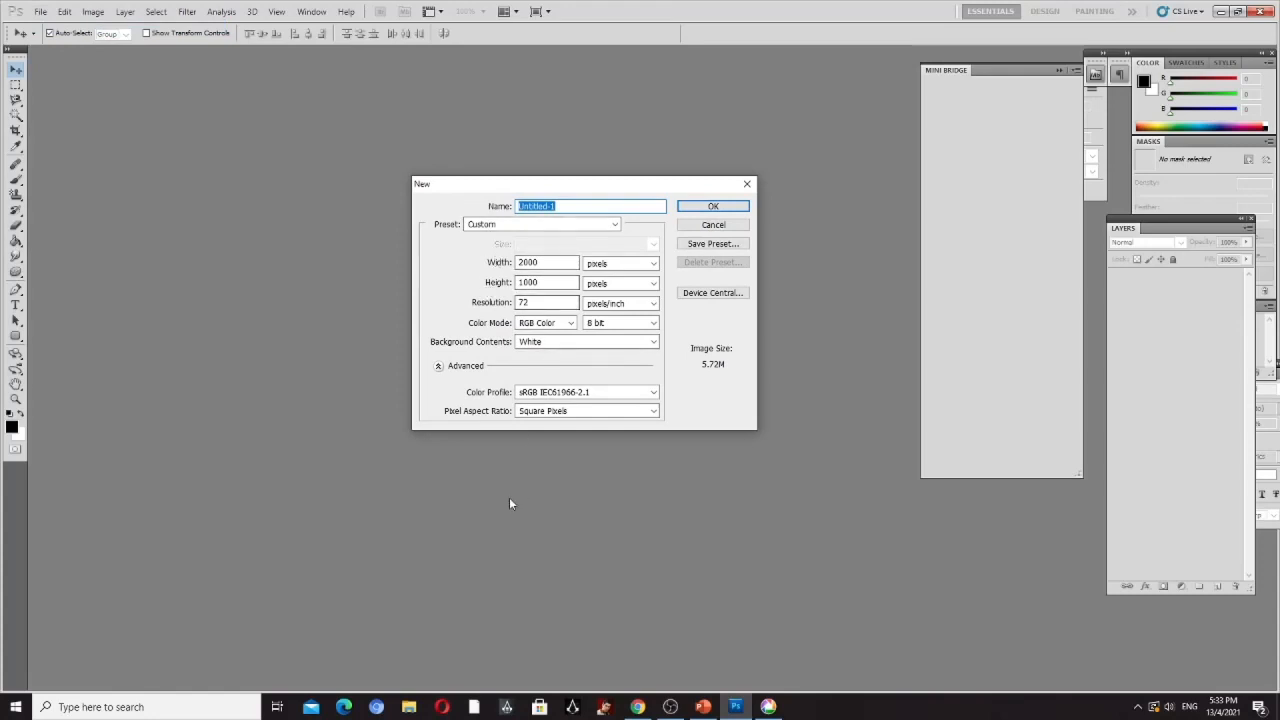
left_click(713, 207)
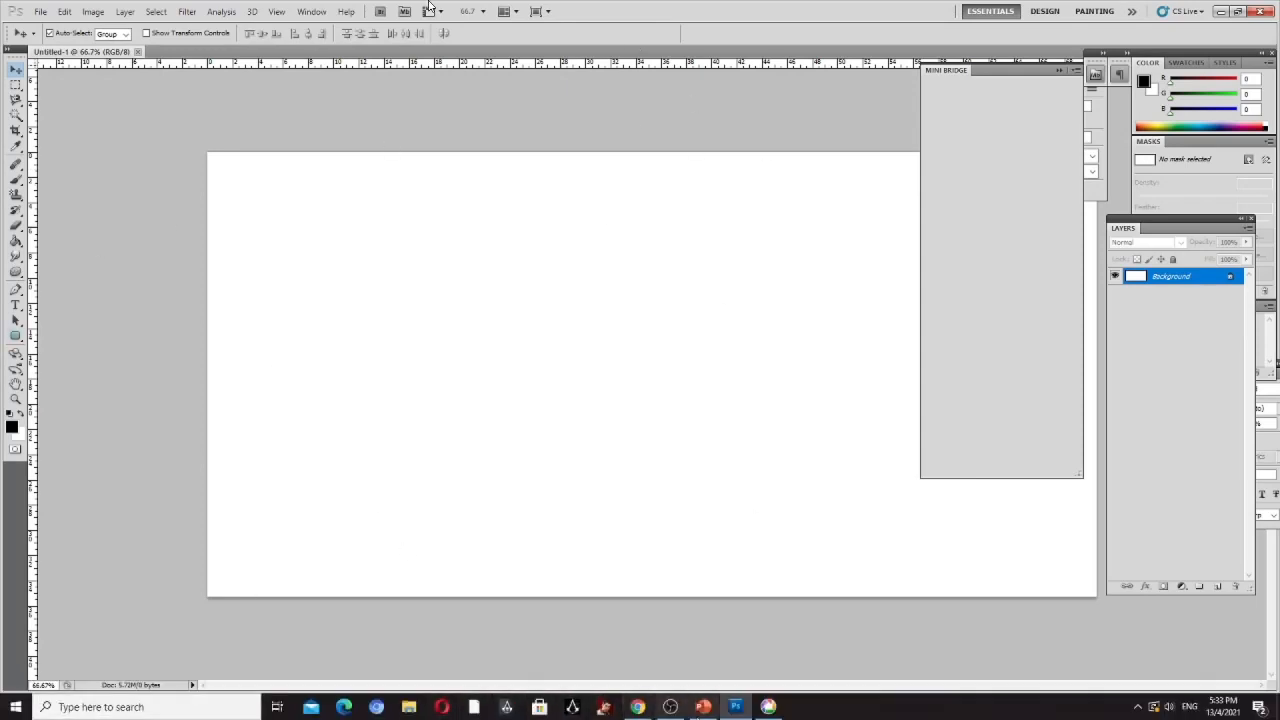
- Switch to PowerPoint and review the batch-processing slides 27 to 29, from creating a new document to showing the Actions panel
left_click(703, 710)
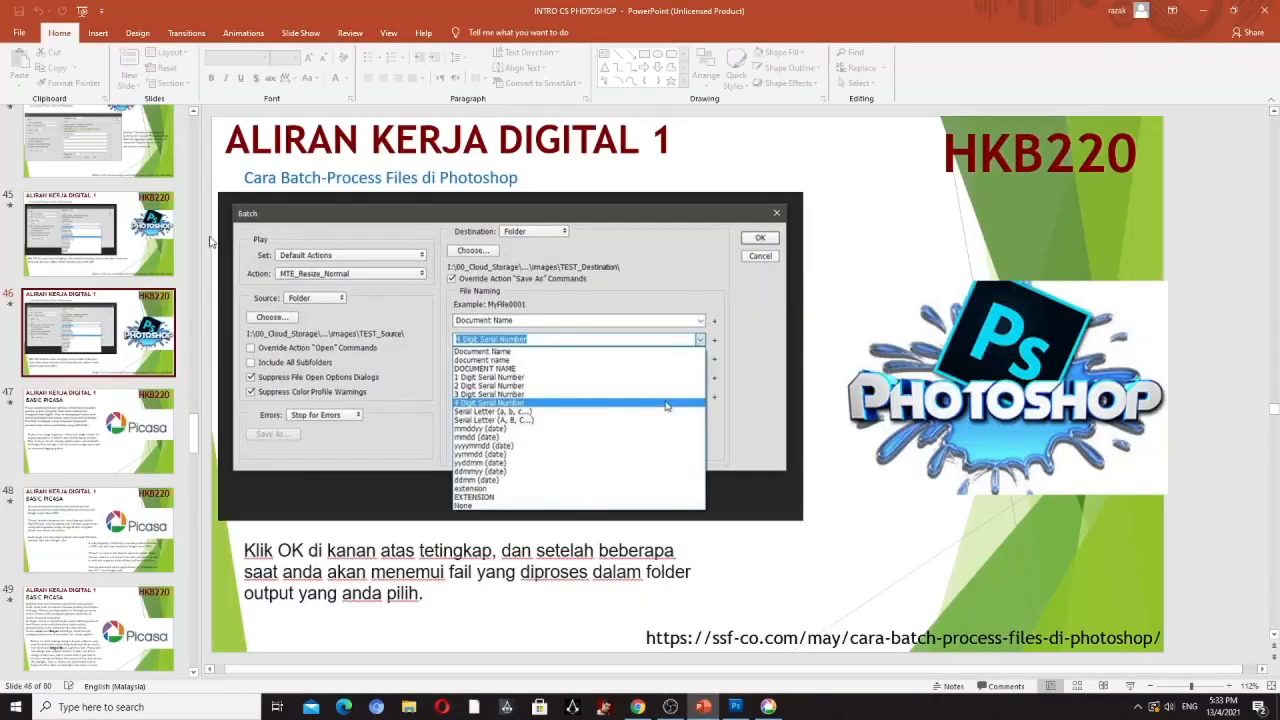
left_click_drag(197, 440, 190, 255)
left_click(125, 495)
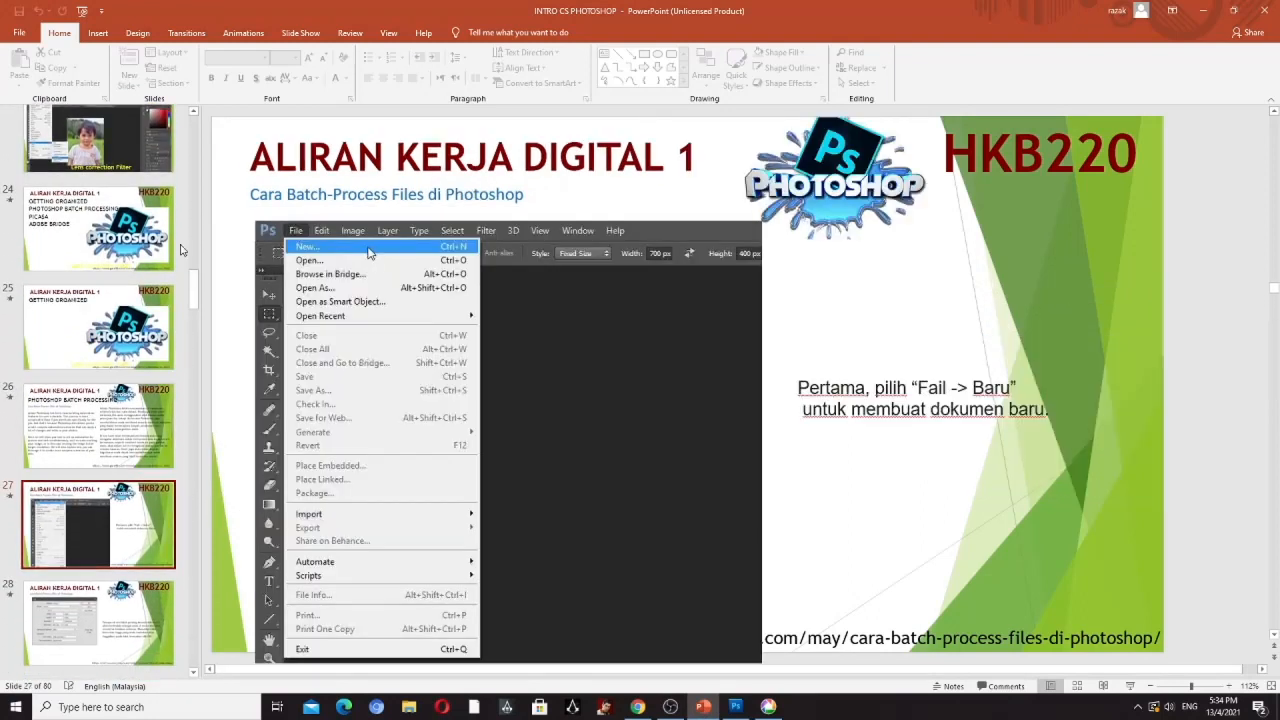
scroll(193, 289, "down", 3)
left_click(82, 323)
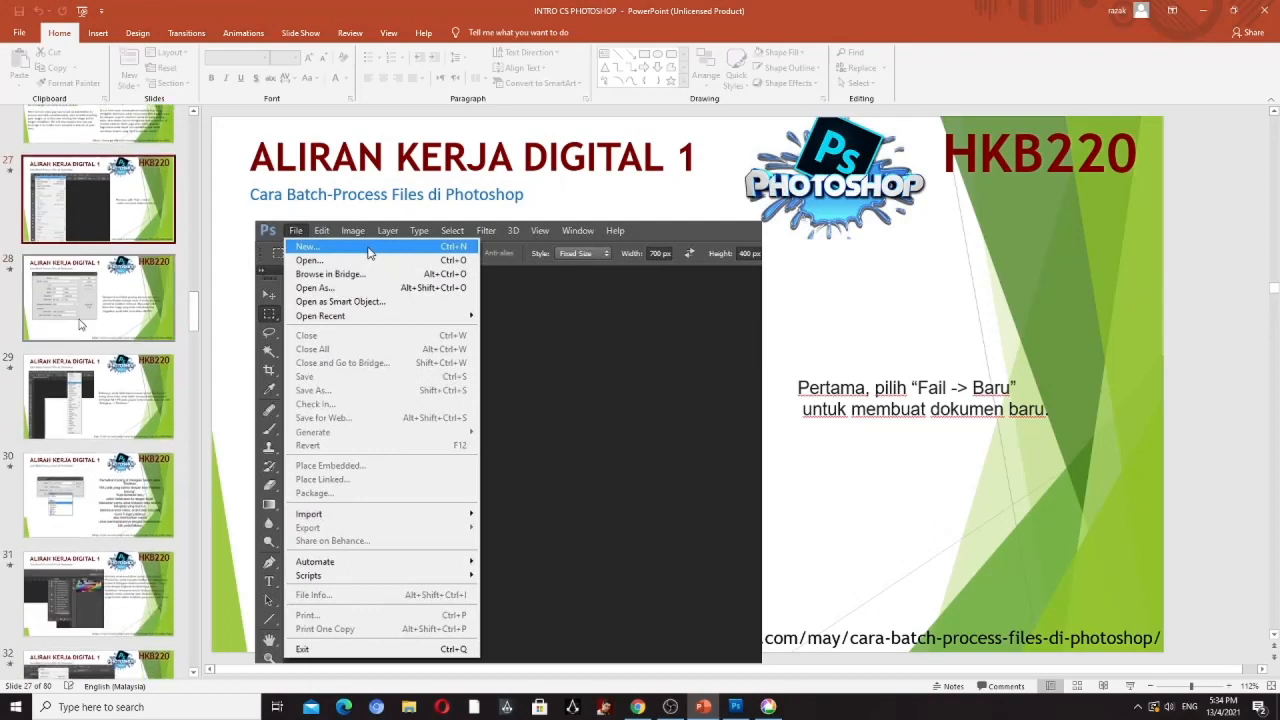
left_click(77, 391)
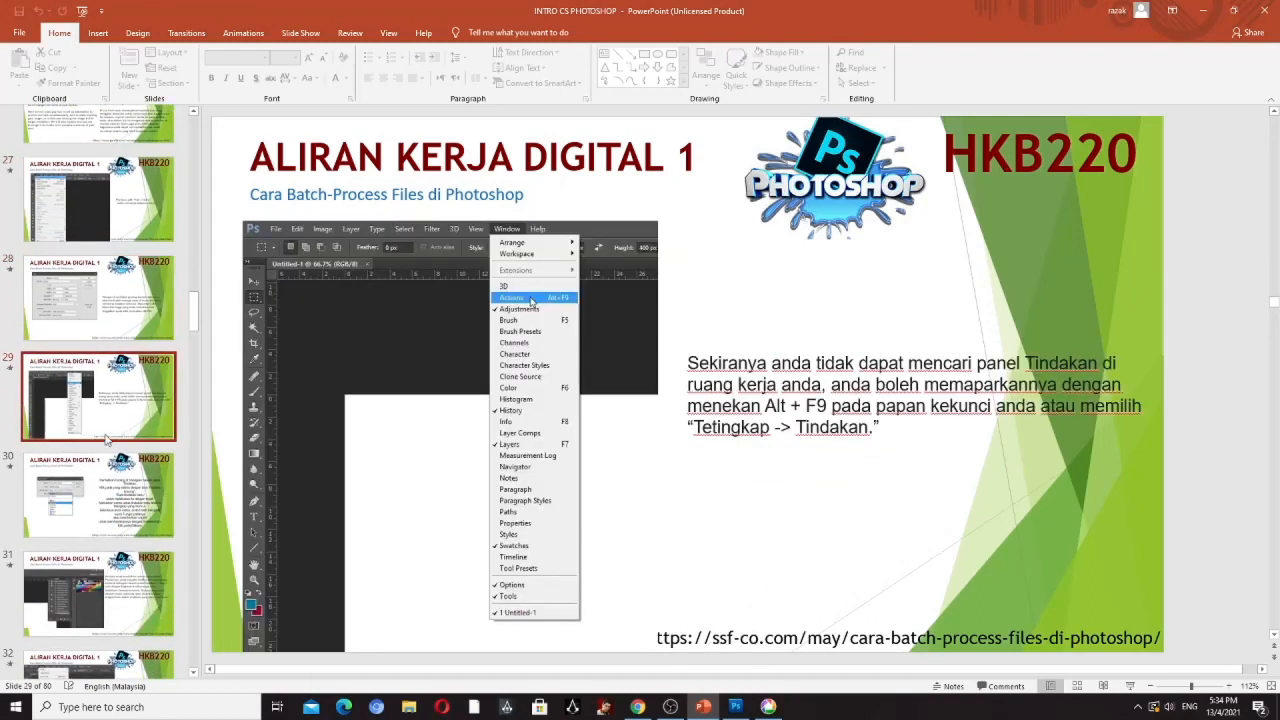
- Return to Photoshop, show the Actions panel and select the Image Size command under Action 1 practical
left_click(735, 707)
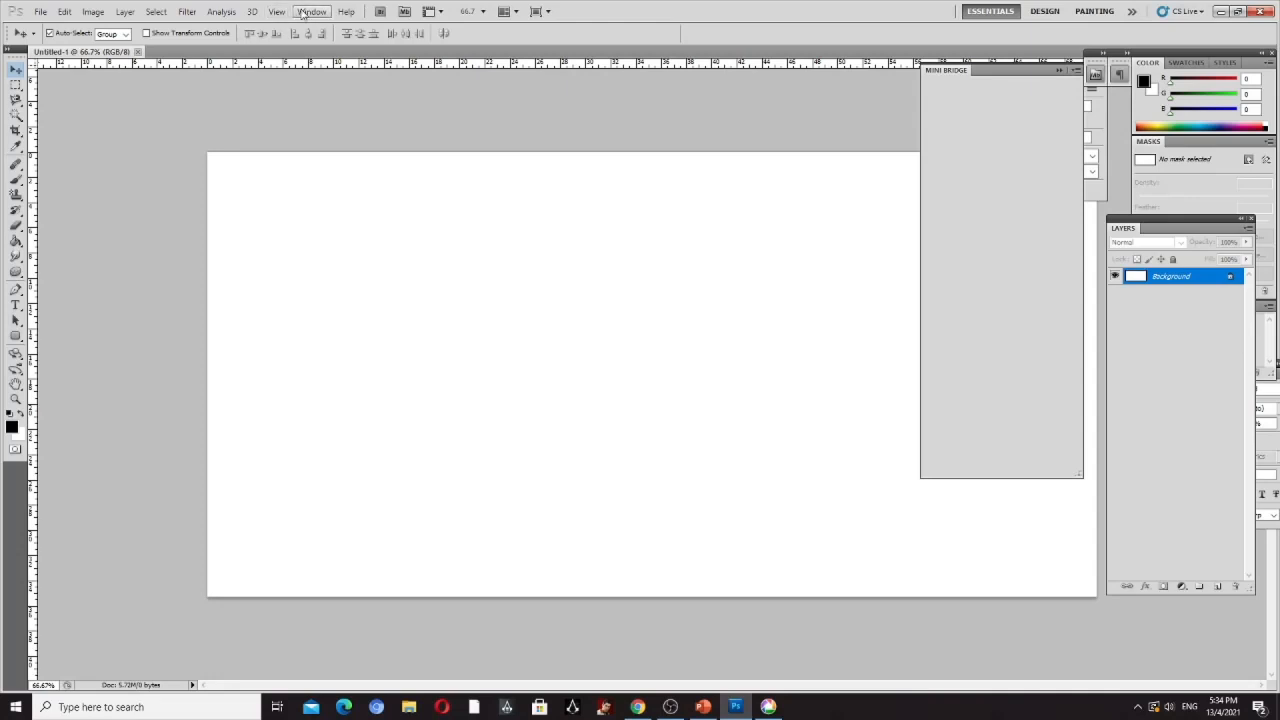
left_click(311, 12)
left_click(328, 88)
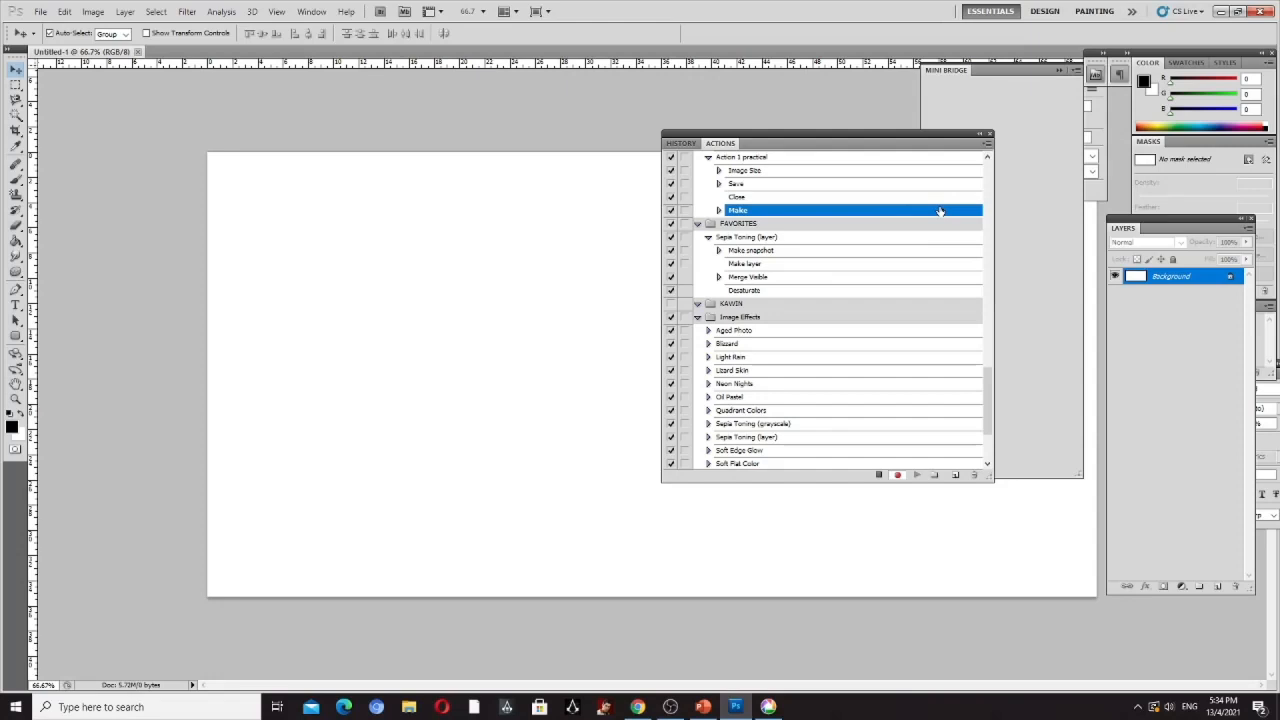
left_click(787, 199)
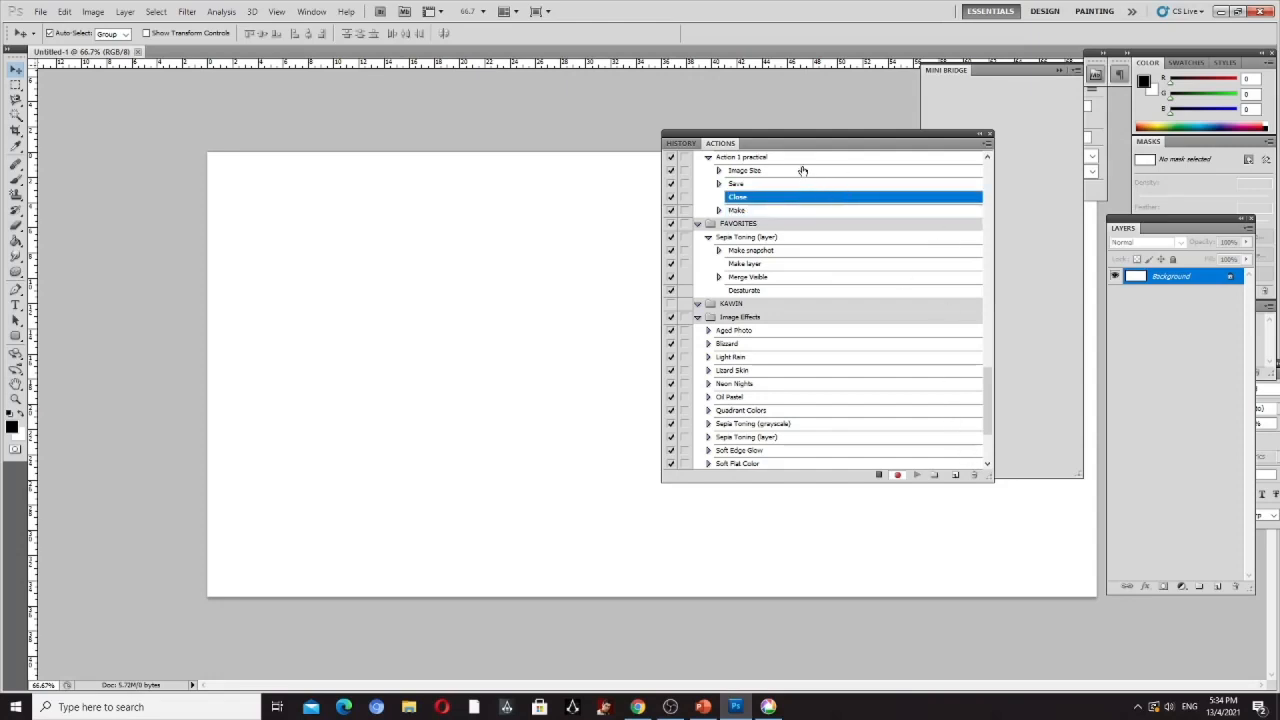
left_click(802, 171)
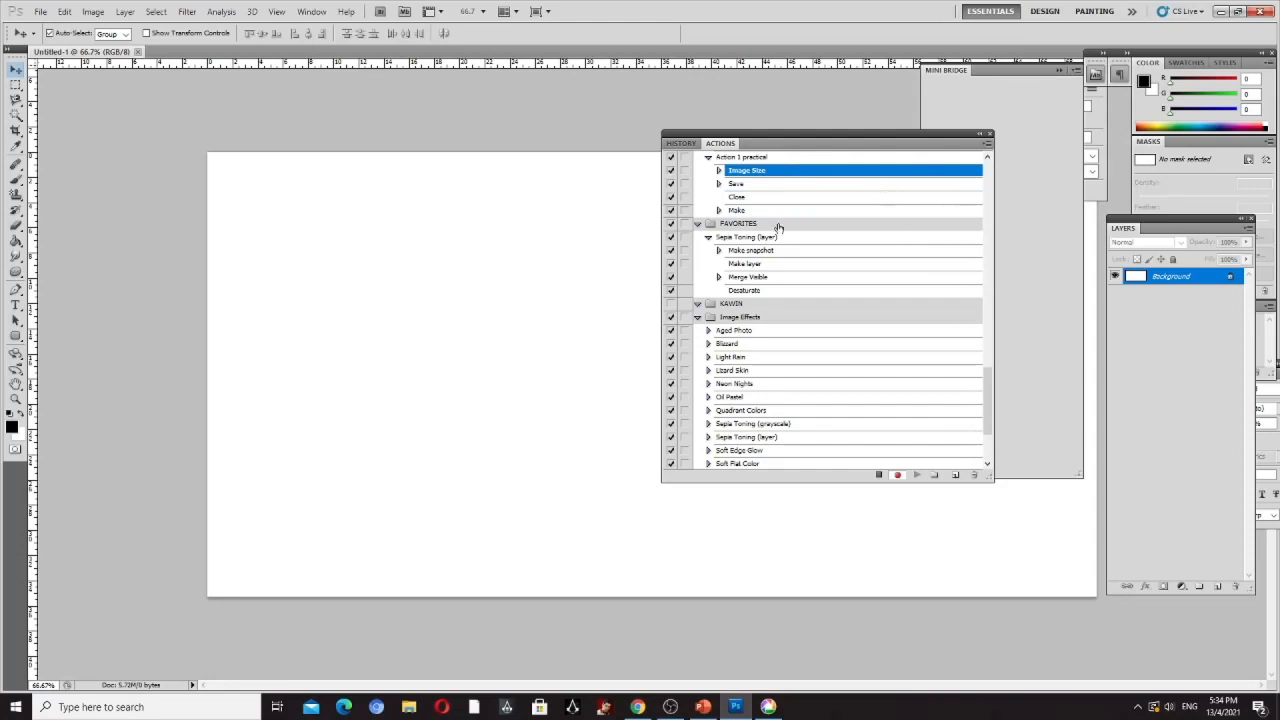
- Start a new action and keep it in the Default Actions set
left_click(987, 144)
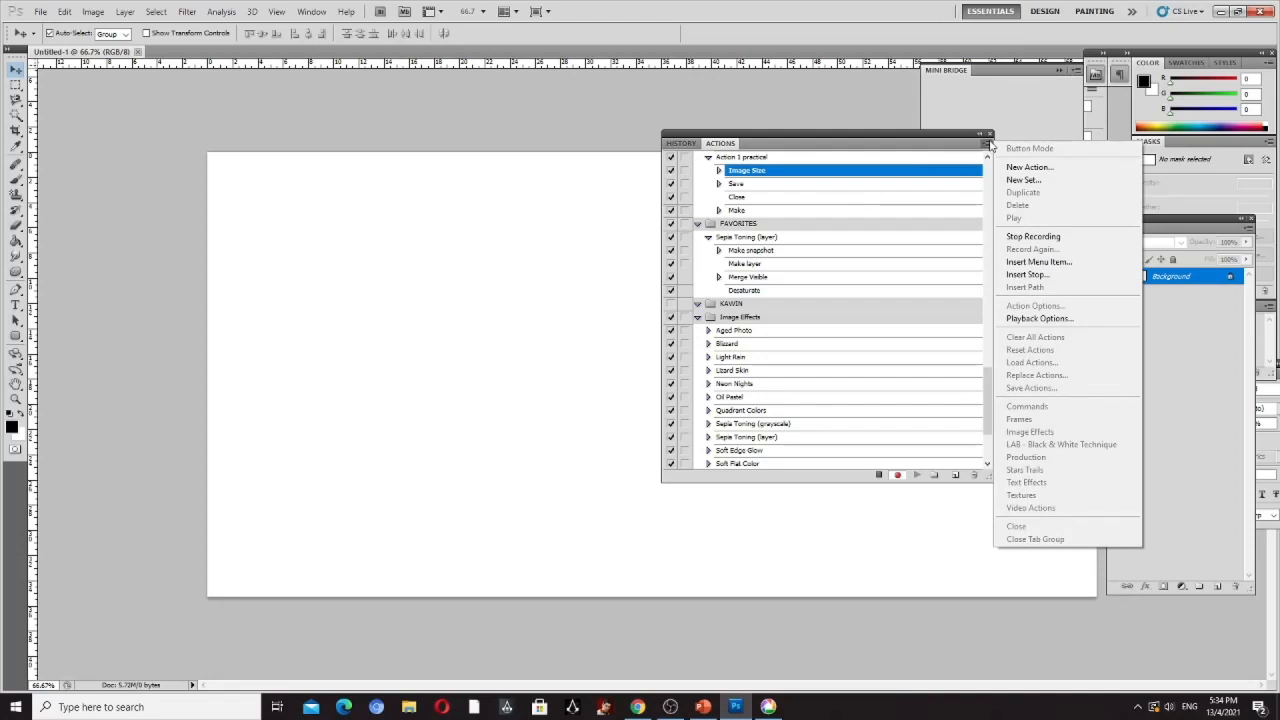
left_click(550, 212)
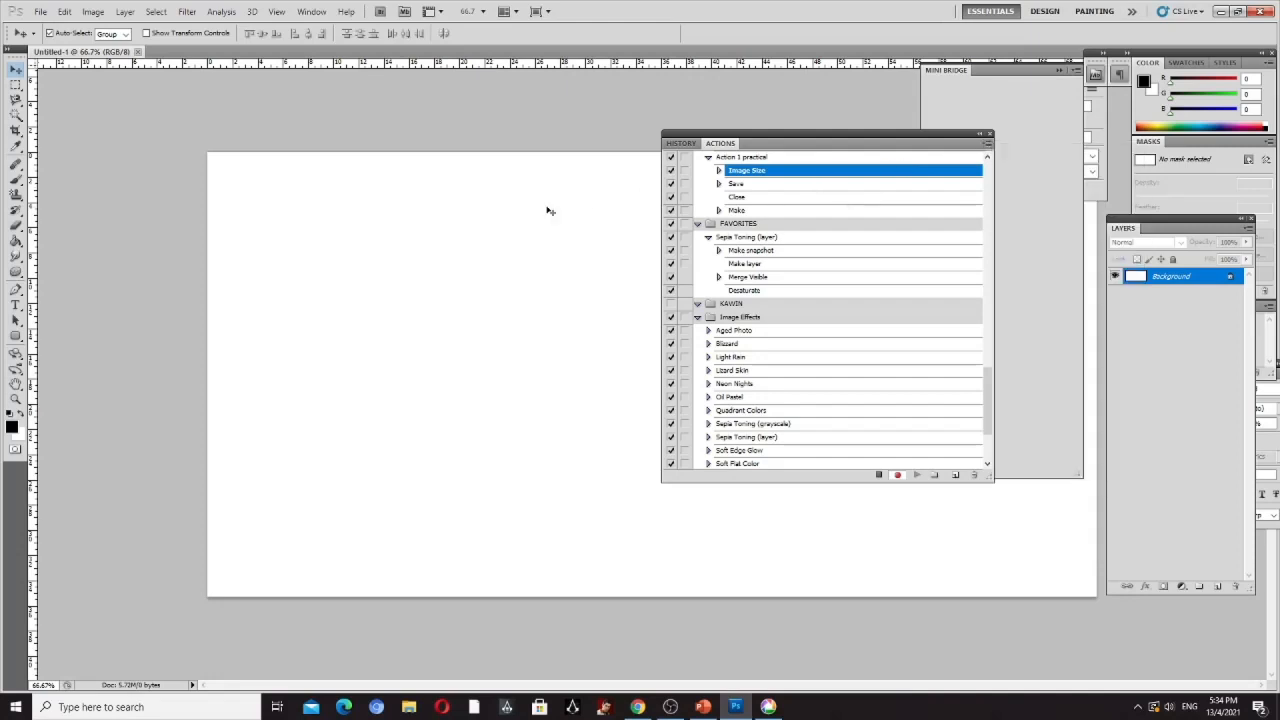
left_click(987, 146)
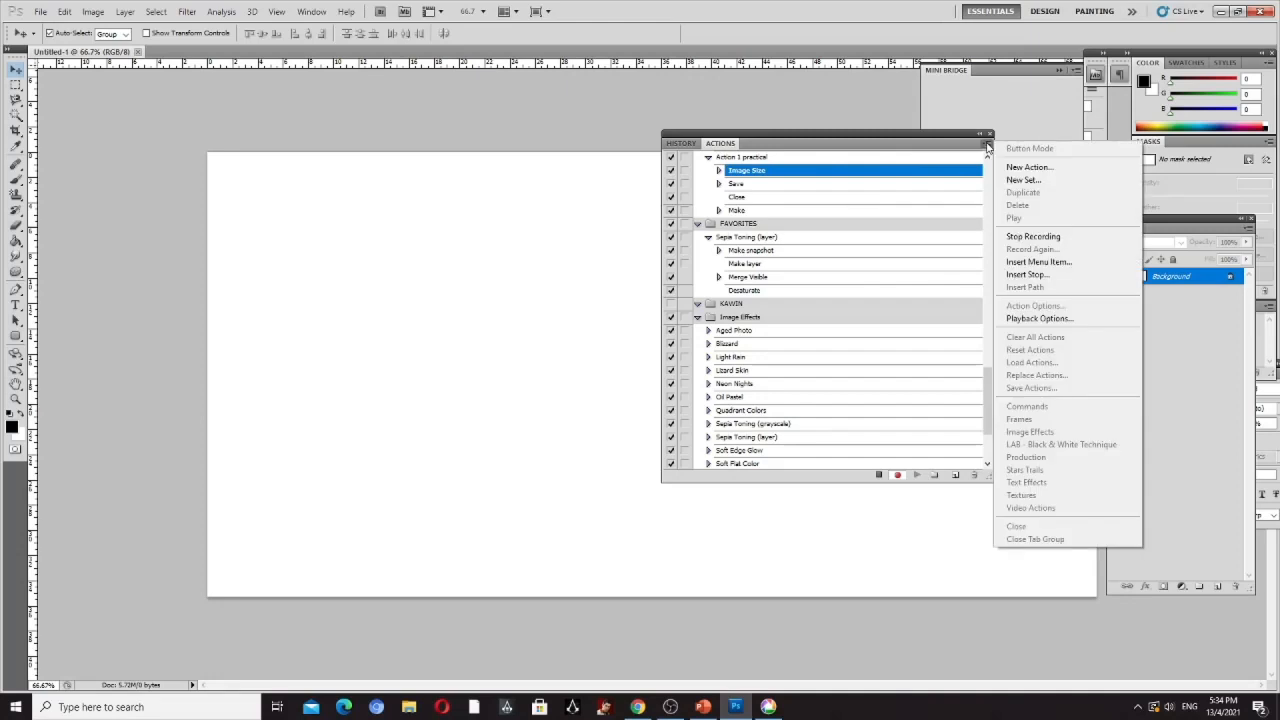
left_click(1046, 167)
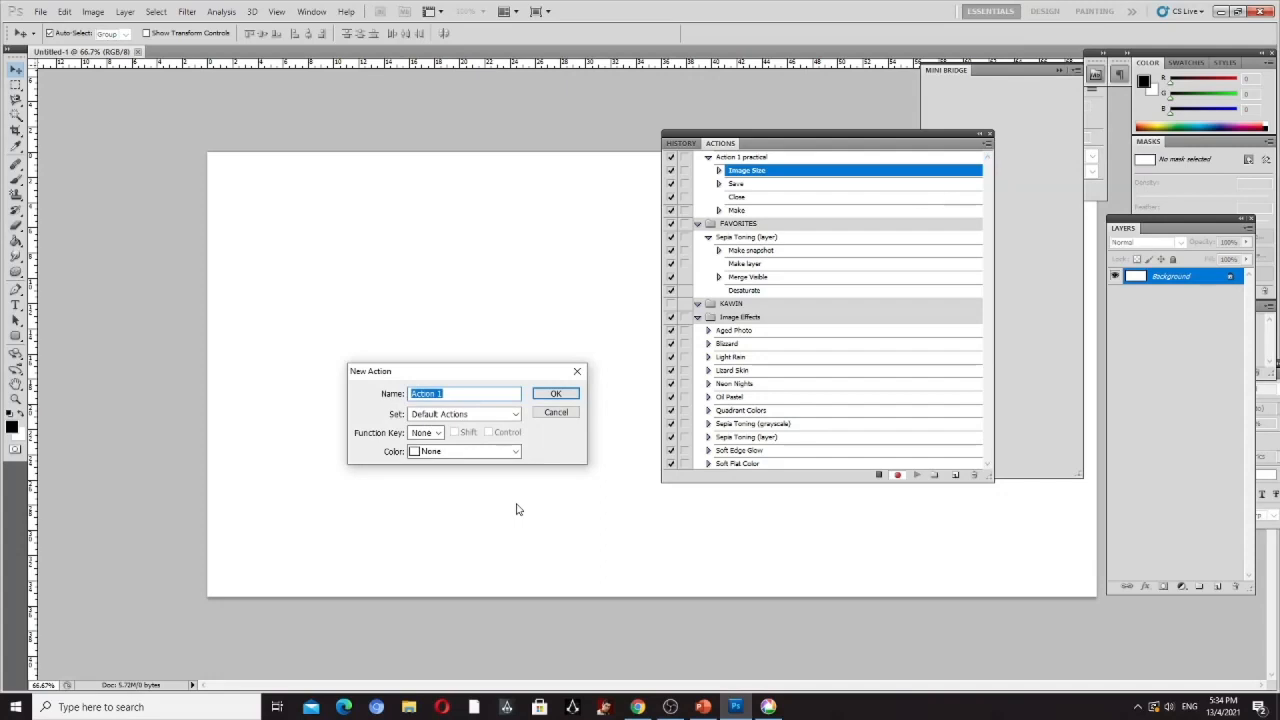
left_click(516, 416)
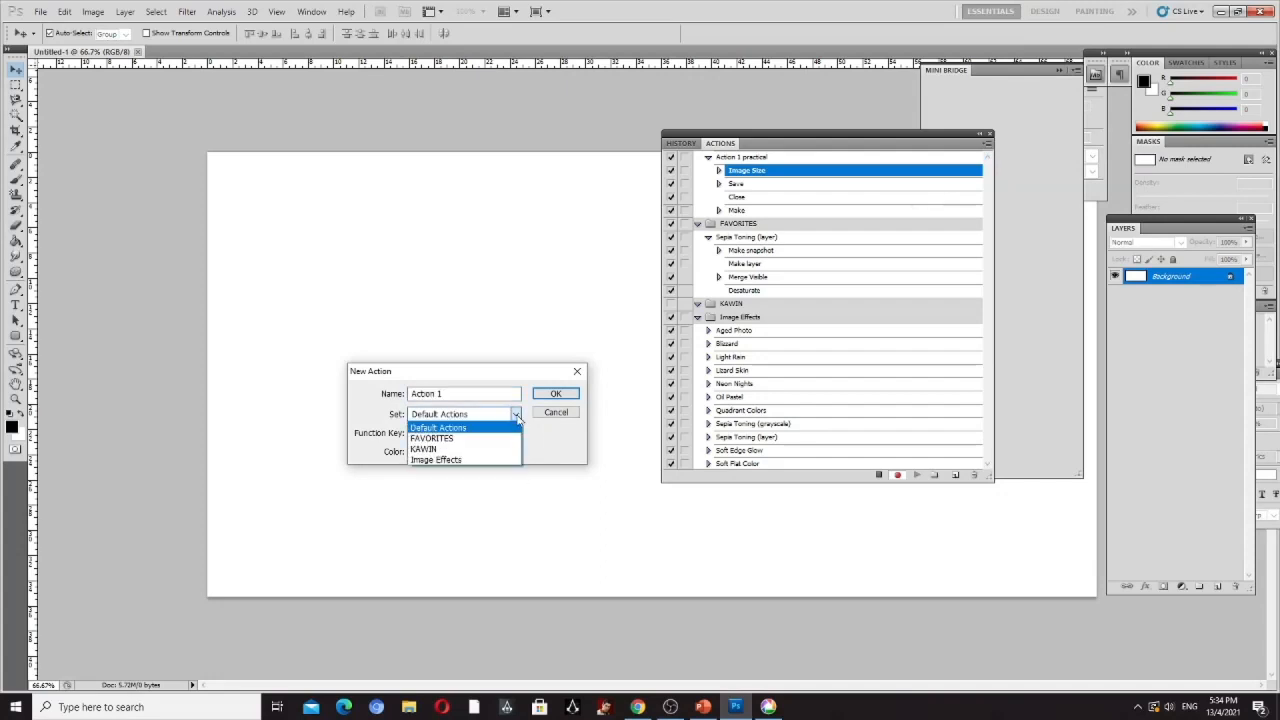
left_click(520, 542)
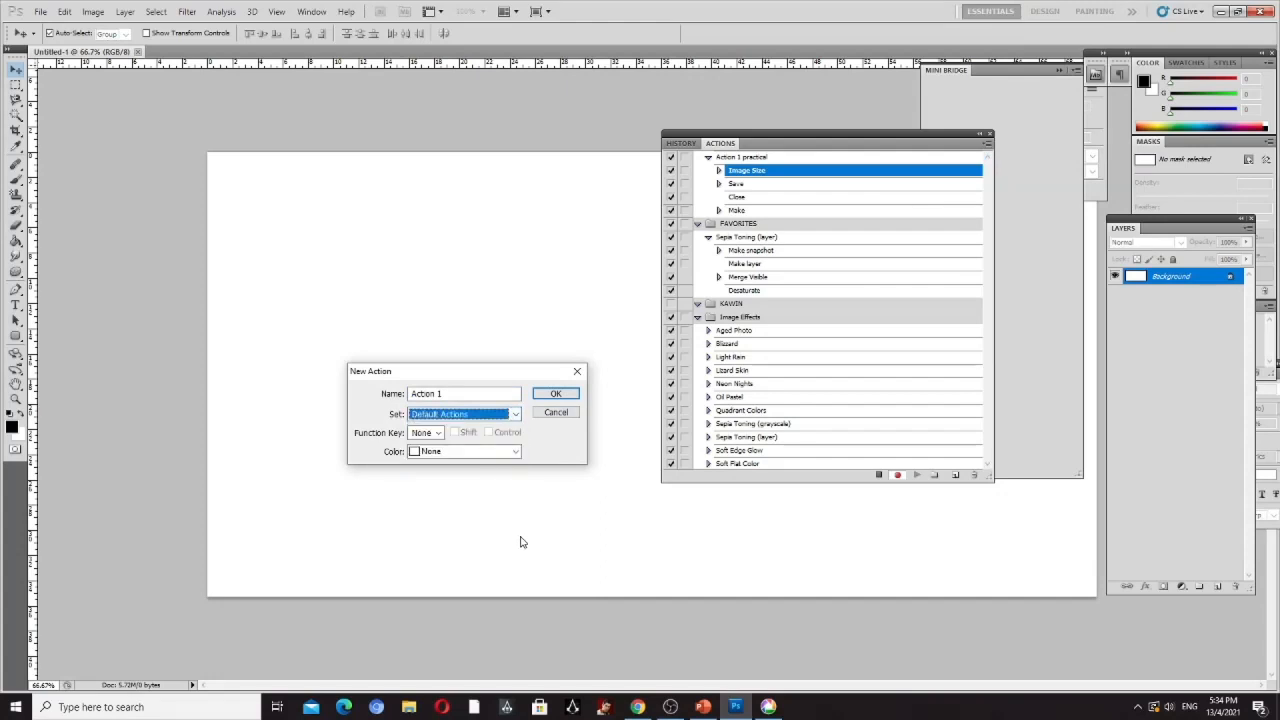
- Check the New Action slide in PowerPoint, and back in Photoshop give the new action function key F2 and the color Yellow
left_click(703, 707)
left_click(62, 518)
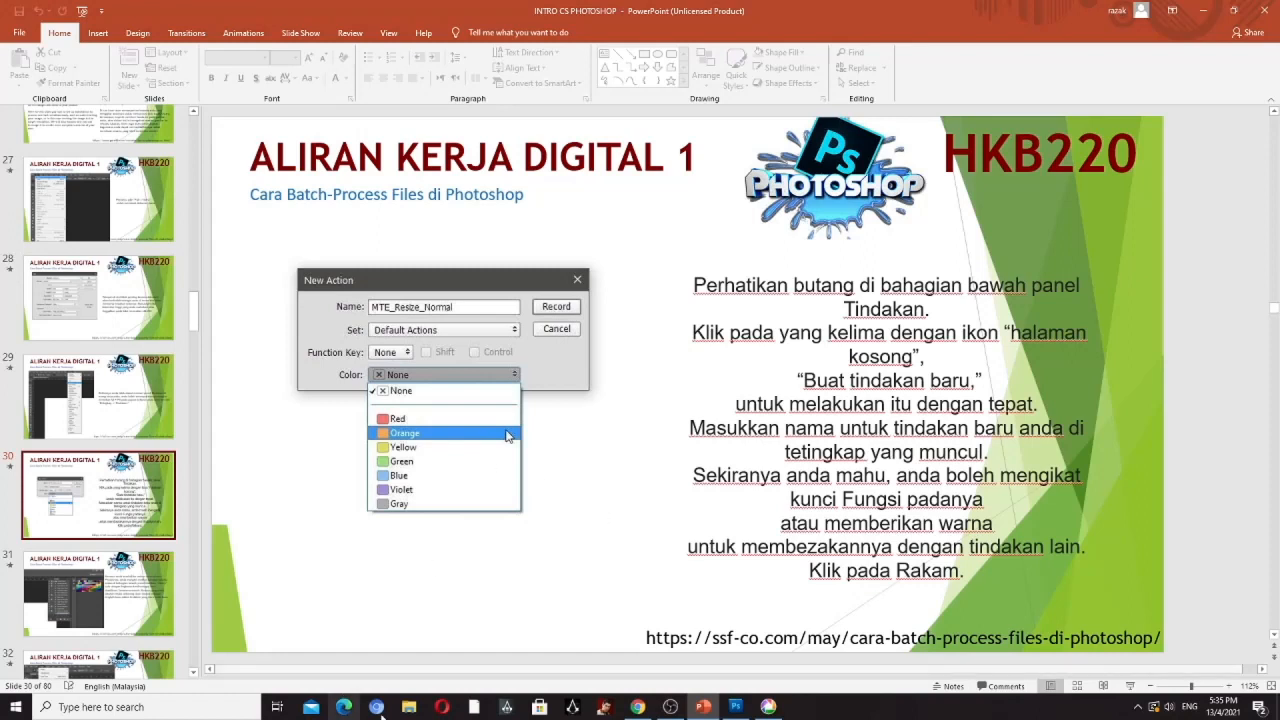
left_click(735, 707)
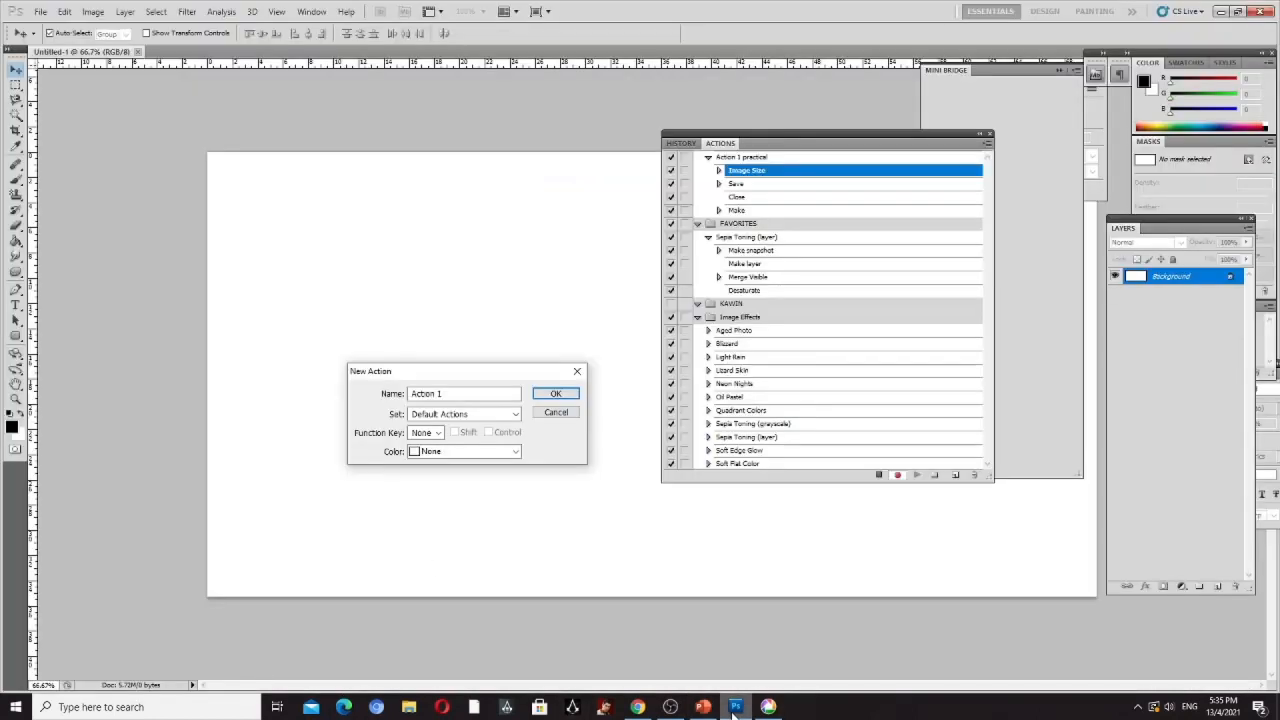
left_click(438, 433)
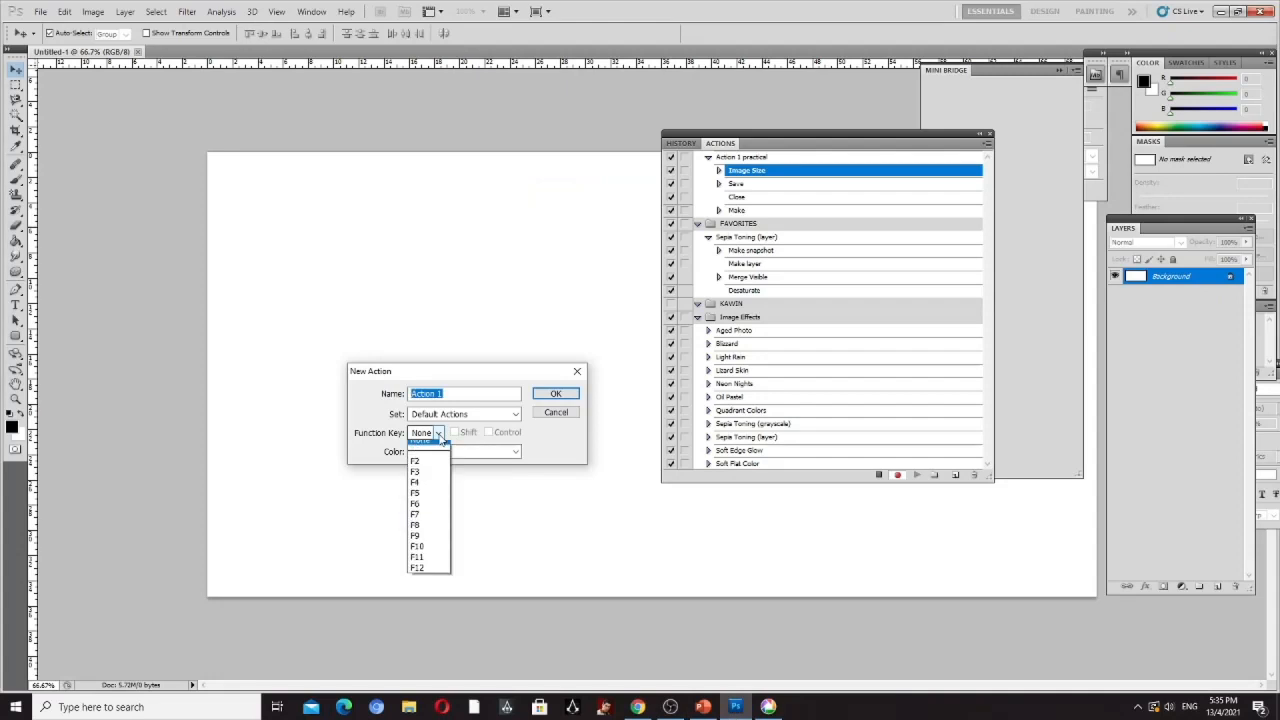
left_click(416, 468)
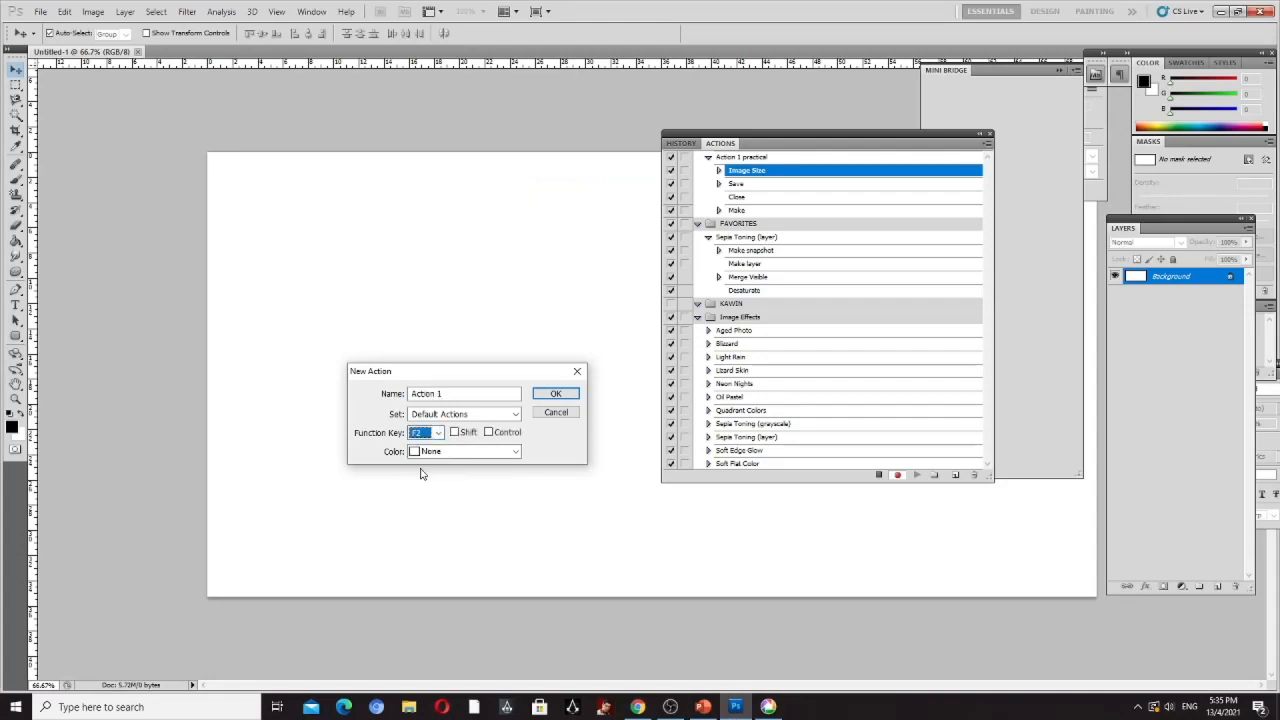
left_click(516, 452)
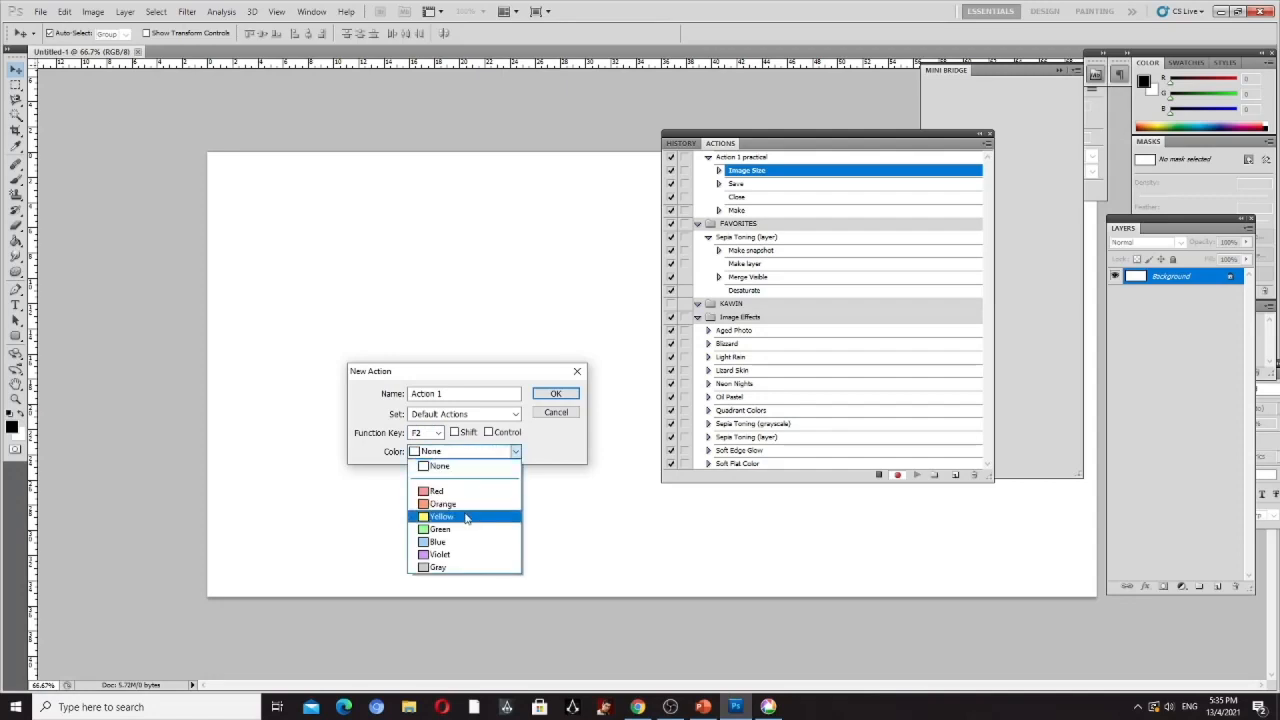
left_click(464, 517)
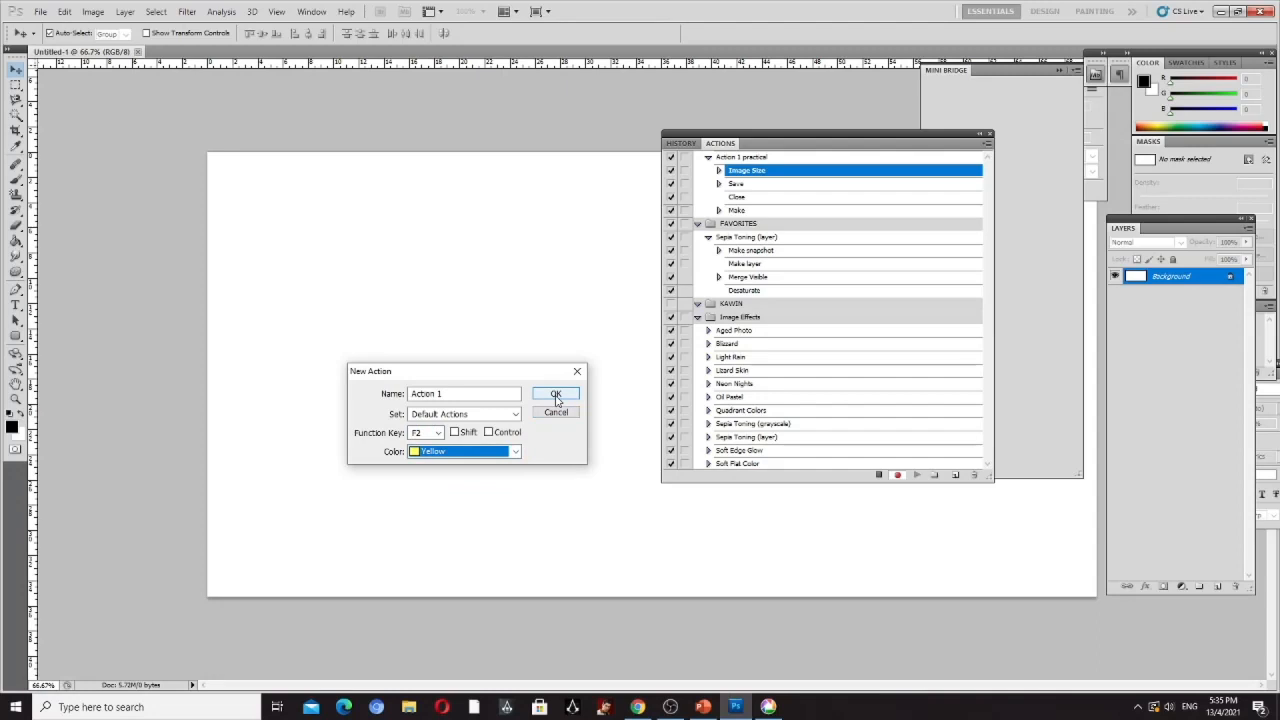
- Name the new action "test action" and create it
left_click(458, 394)
left_click_drag(458, 394, 397, 397)
type("test a")
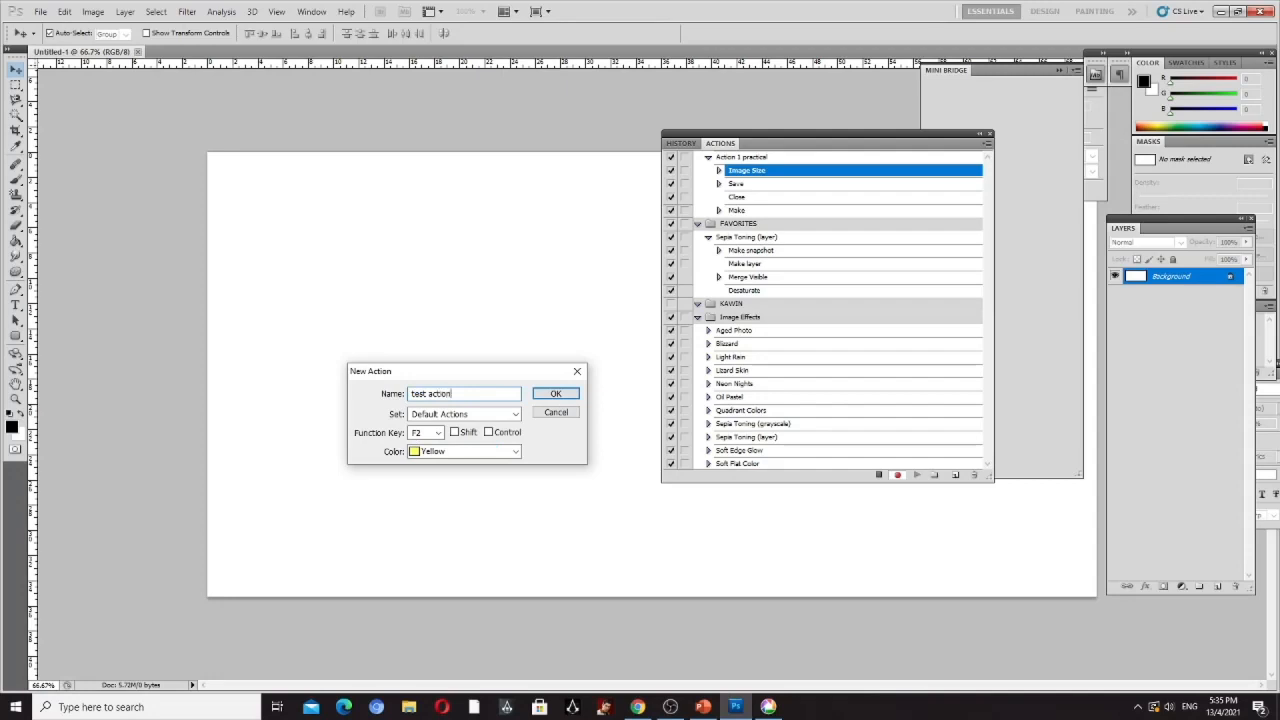
left_click(566, 398)
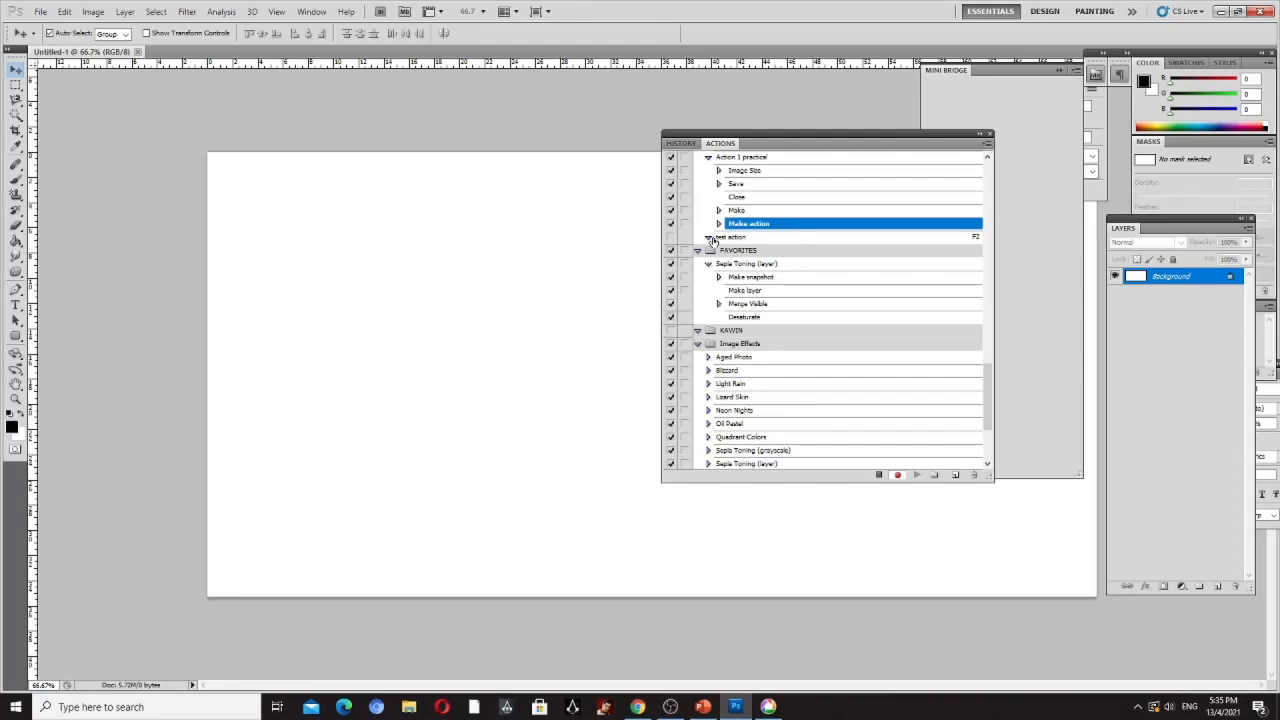
- Switch to PowerPoint and review slides 31 and 32 on recording the action and choosing Image Size
left_click(703, 706)
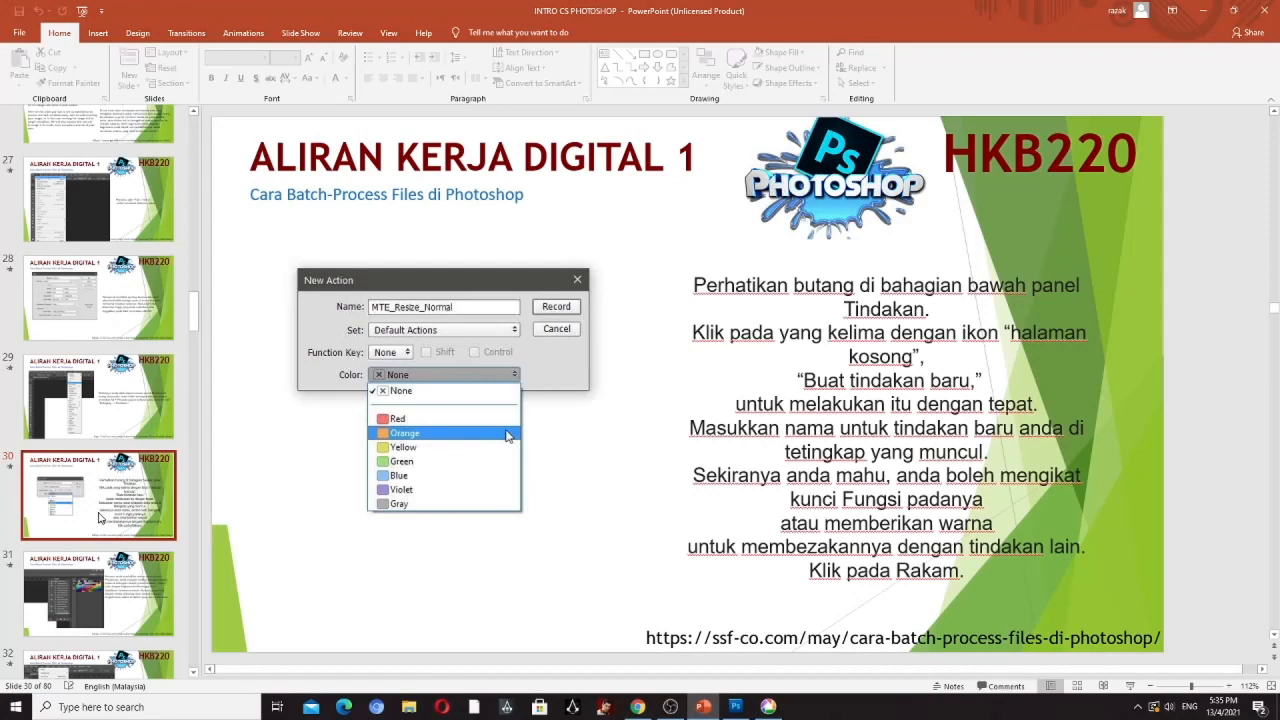
left_click(100, 590)
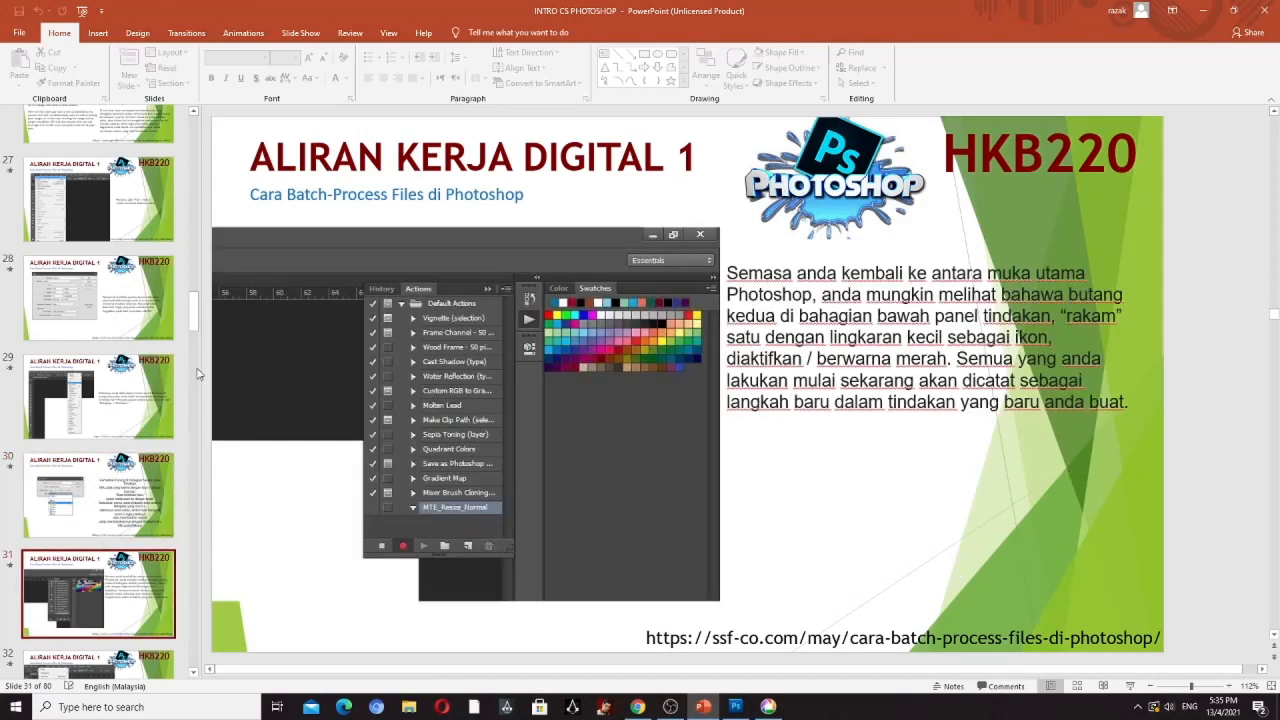
left_click_drag(195, 308, 198, 330)
left_click(87, 415)
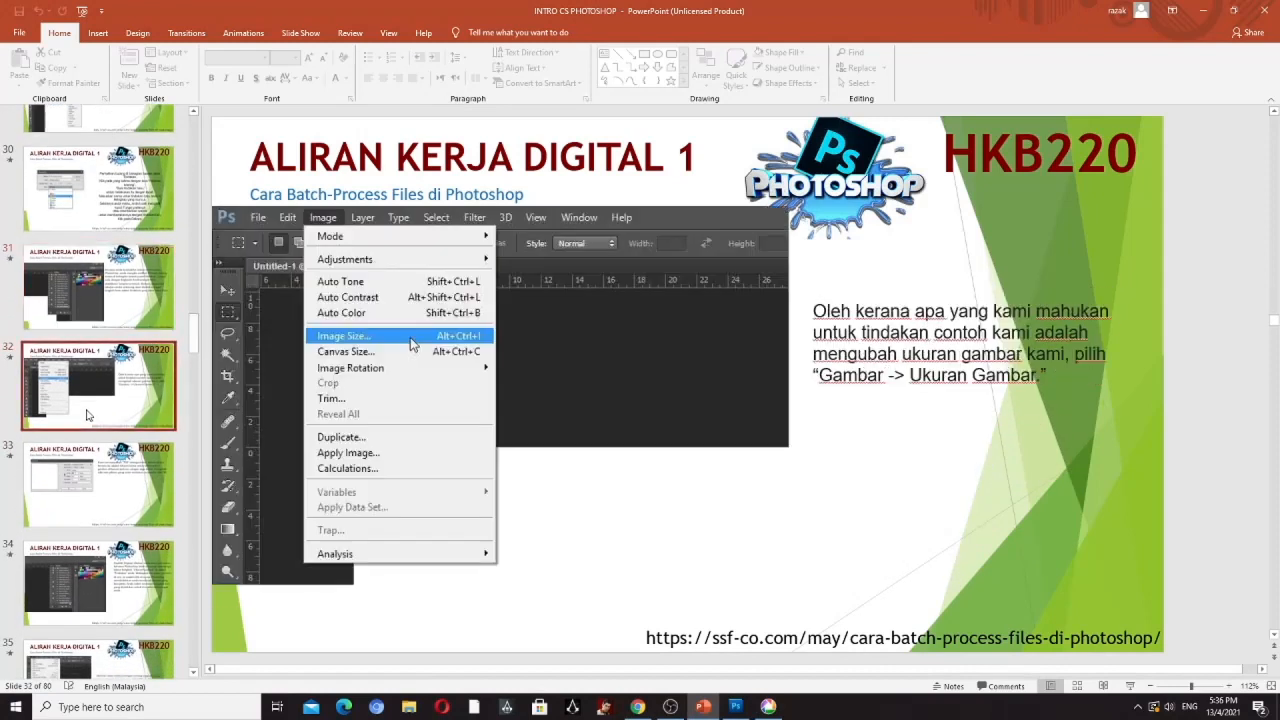
- Open the Image Size settings for the blank document in Photoshop, and consult slide 33 in PowerPoint for the width
left_click(735, 707)
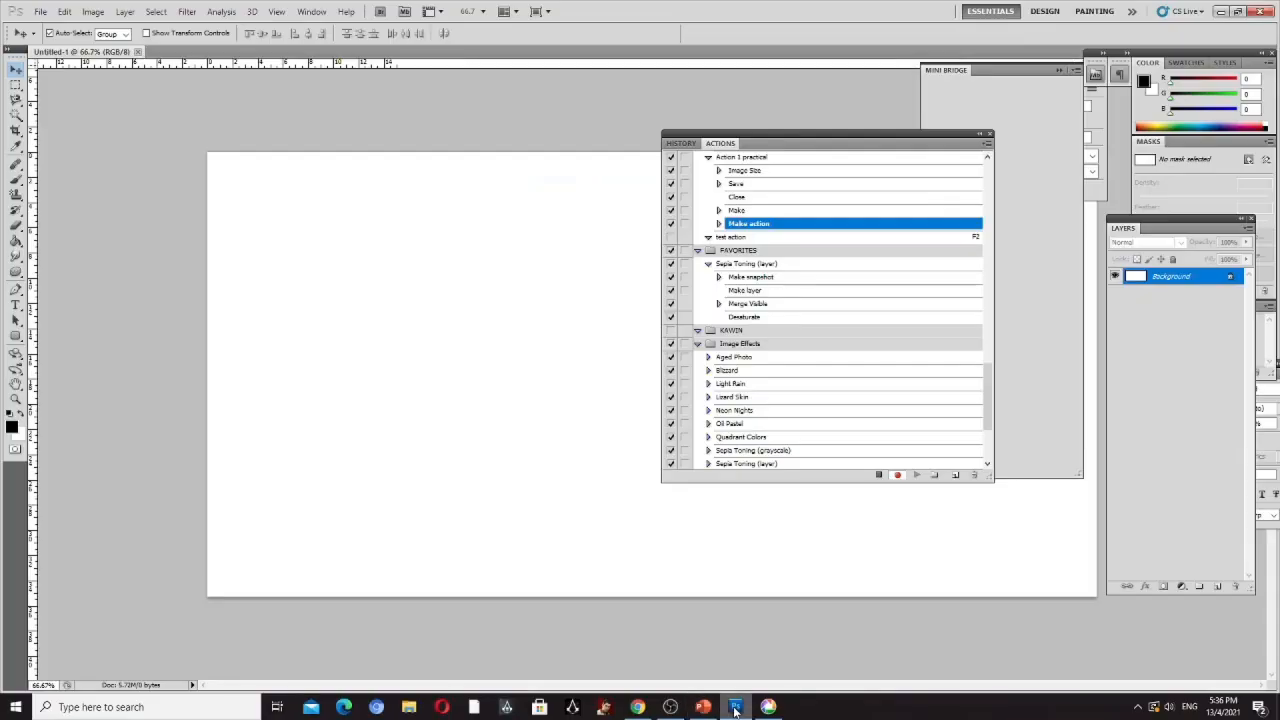
left_click(92, 11)
left_click(112, 107)
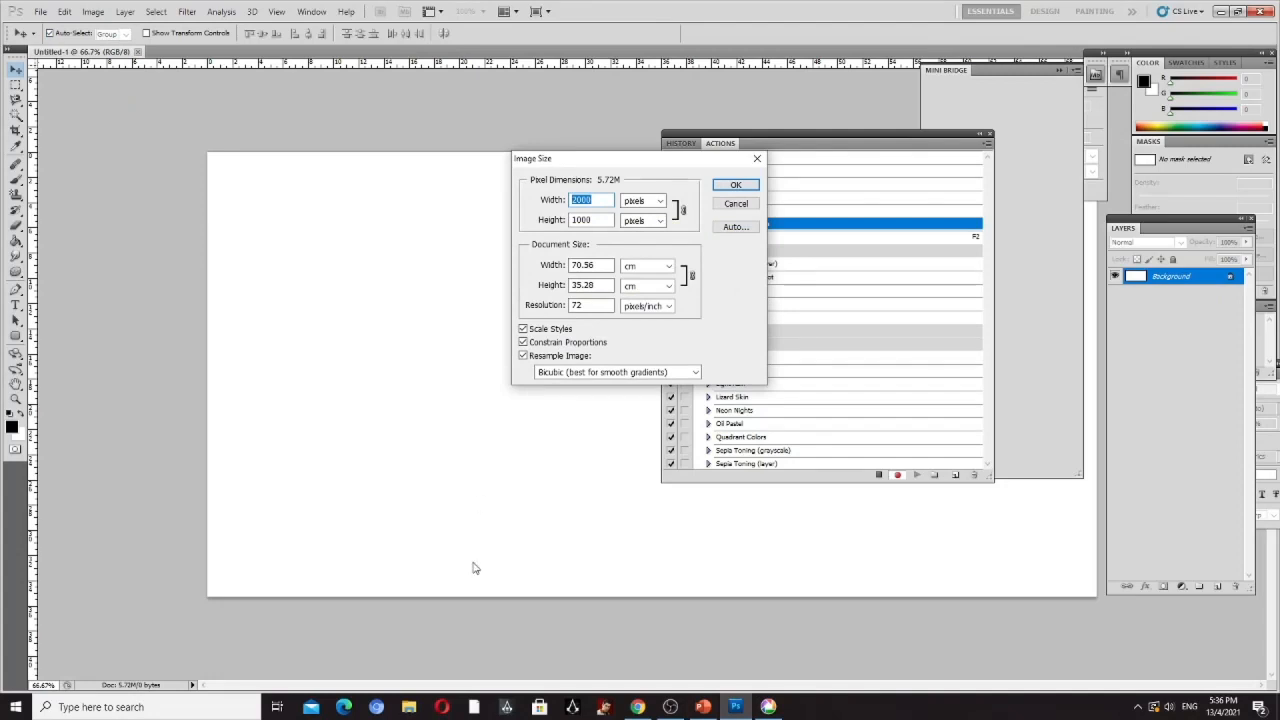
left_click(703, 707)
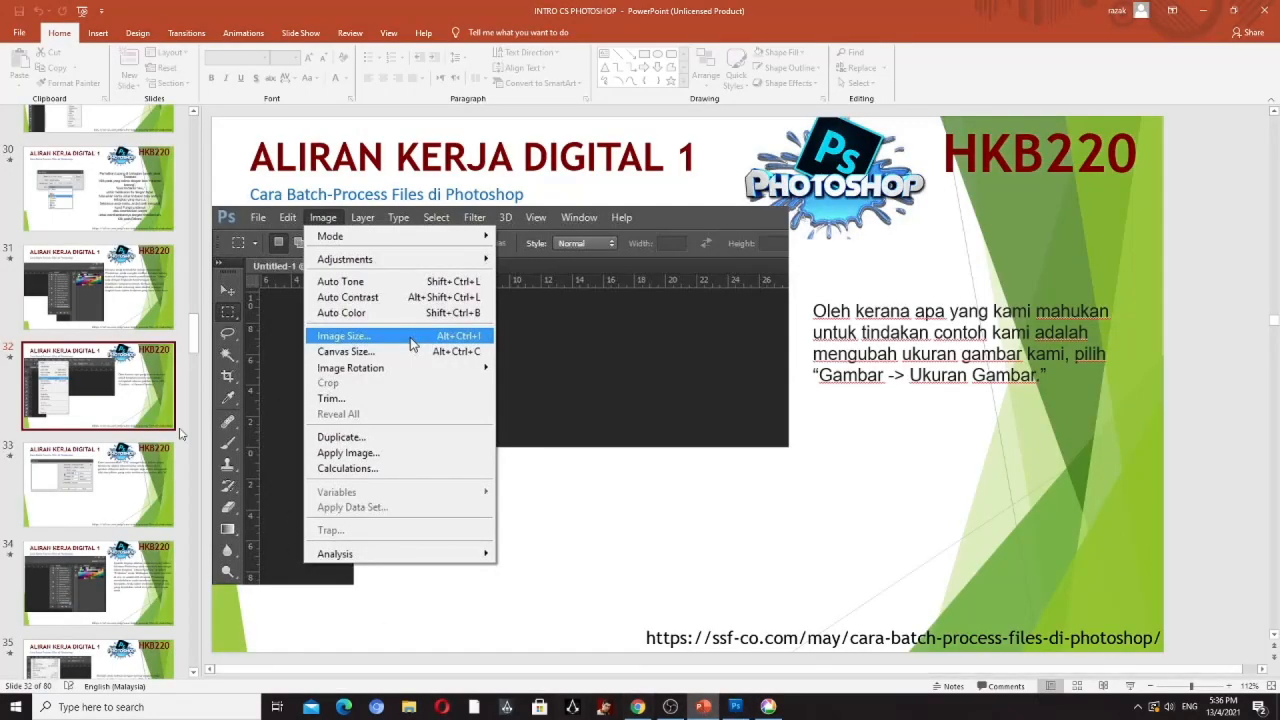
left_click(100, 485)
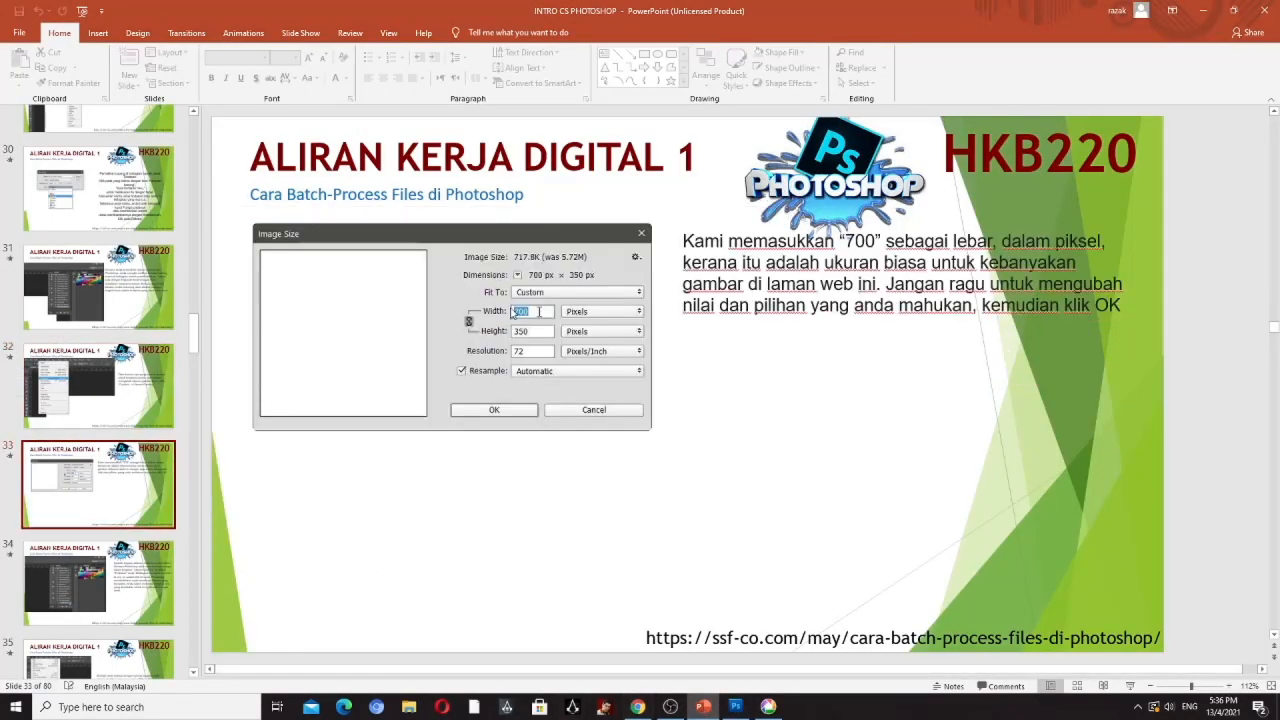
- Return to Photoshop and resize the blank document to 700 pixels wide with proportions constrained
left_click(735, 707)
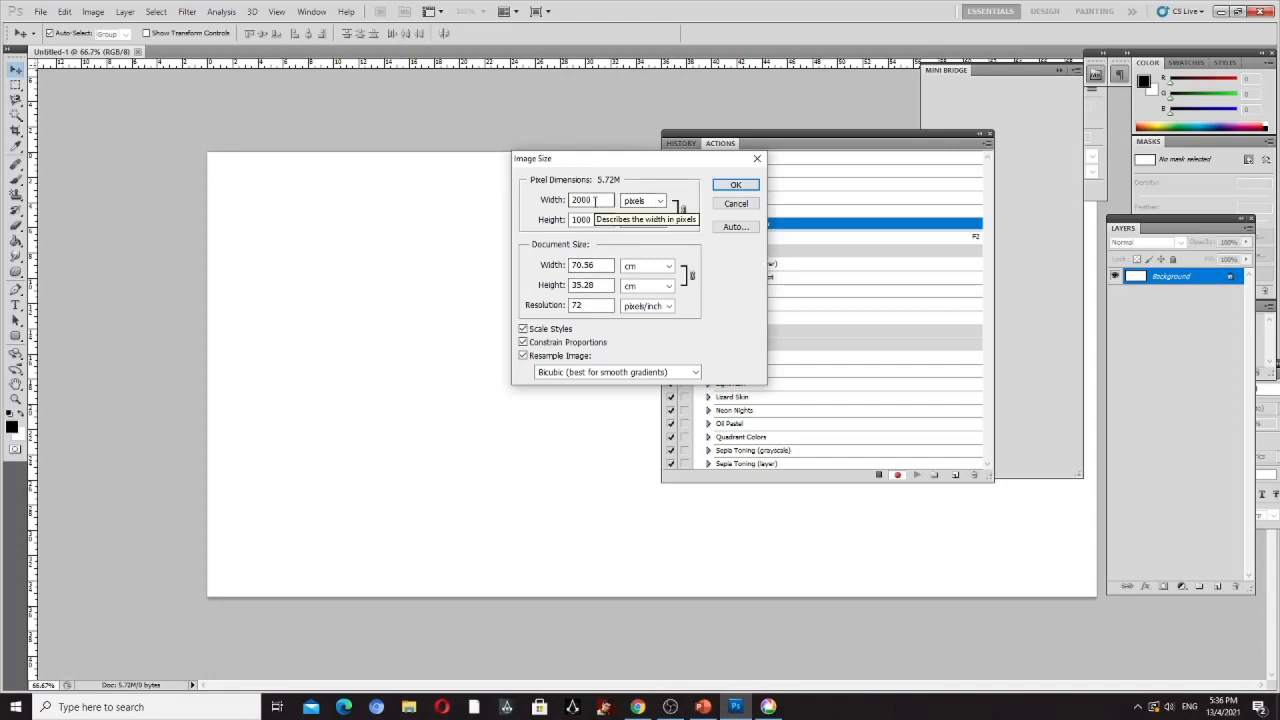
left_click_drag(596, 200, 519, 207)
type("700")
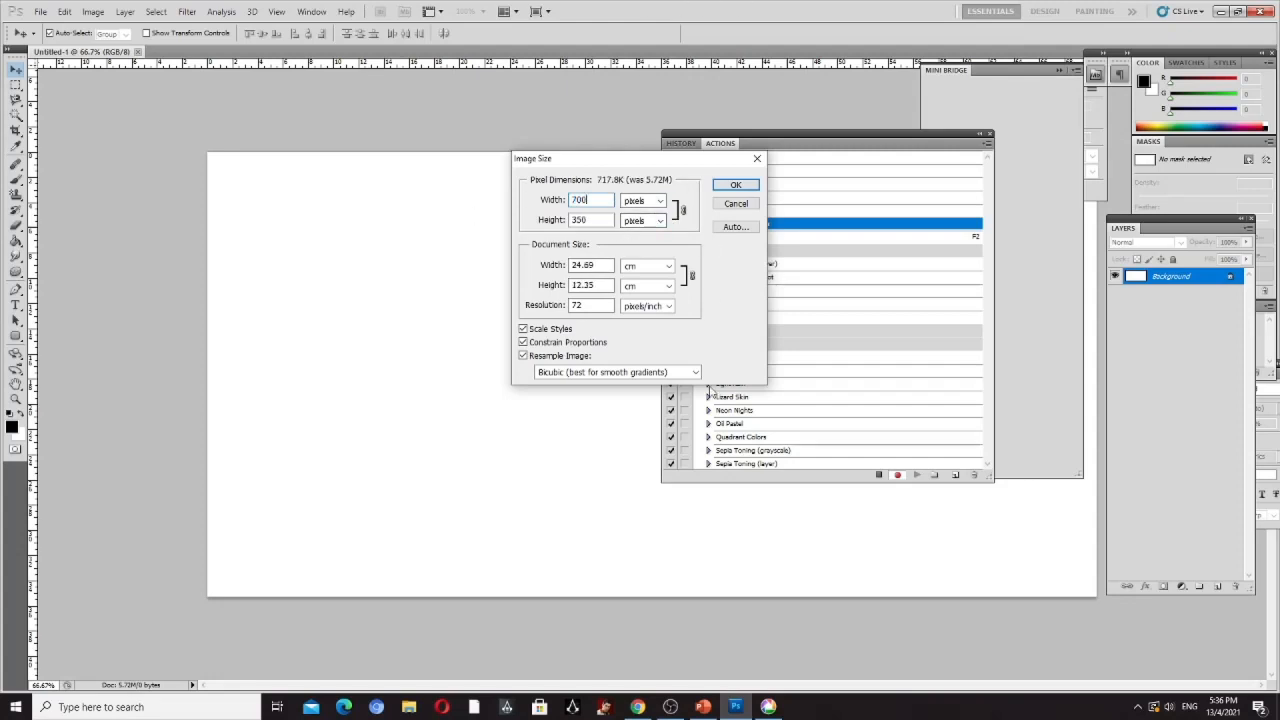
left_click(736, 186)
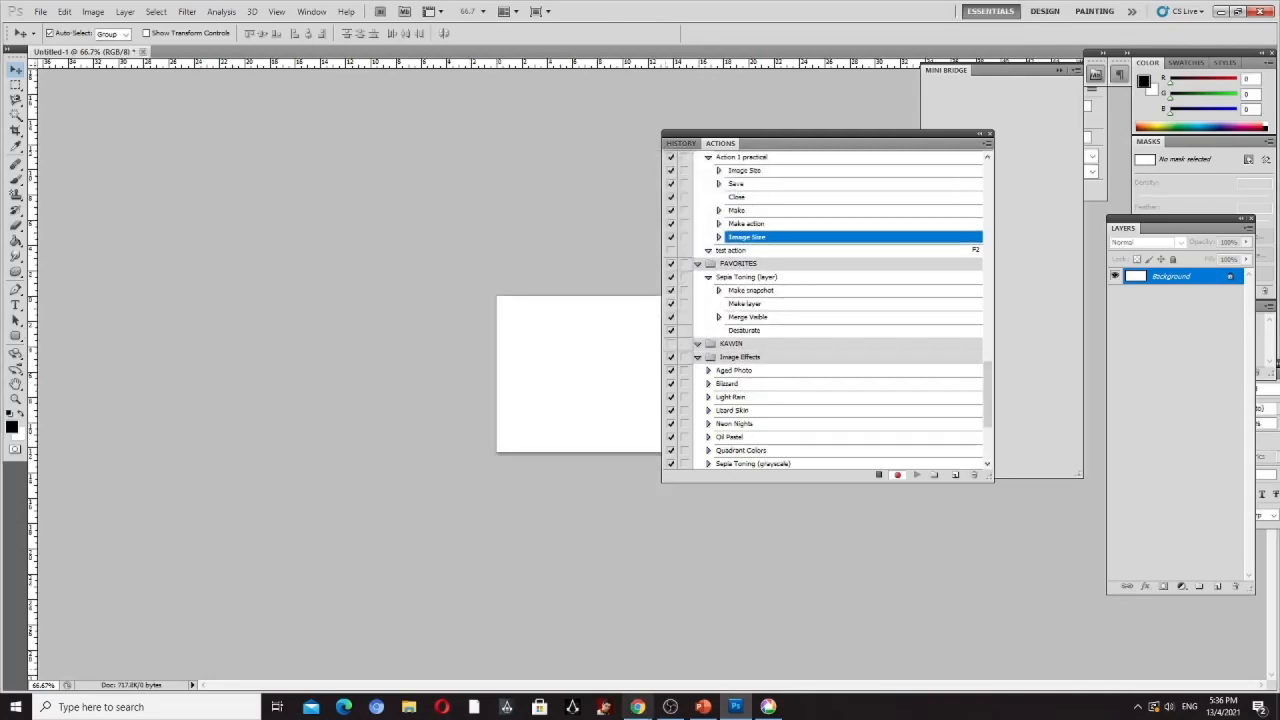
- Read slide 34 in PowerPoint, check the recorded Image Size step in Photoshop's action list, and open slide 35 on saving the result
left_click(703, 707)
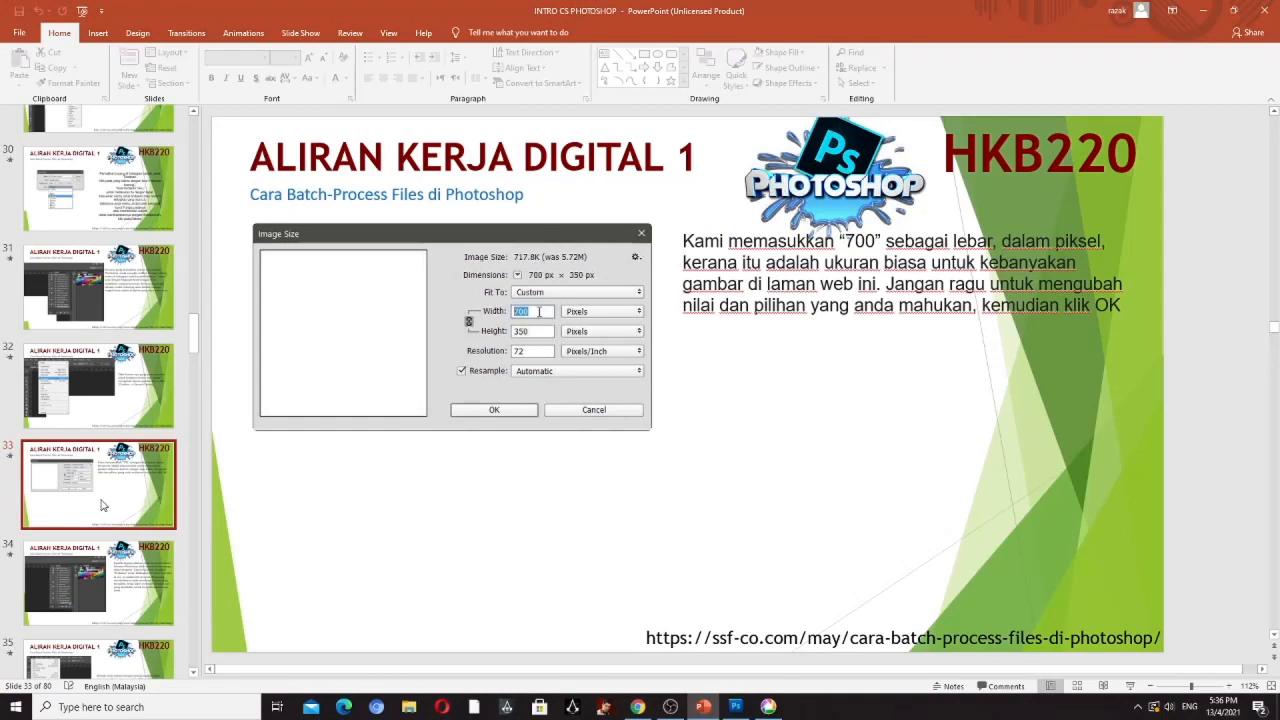
left_click(89, 588)
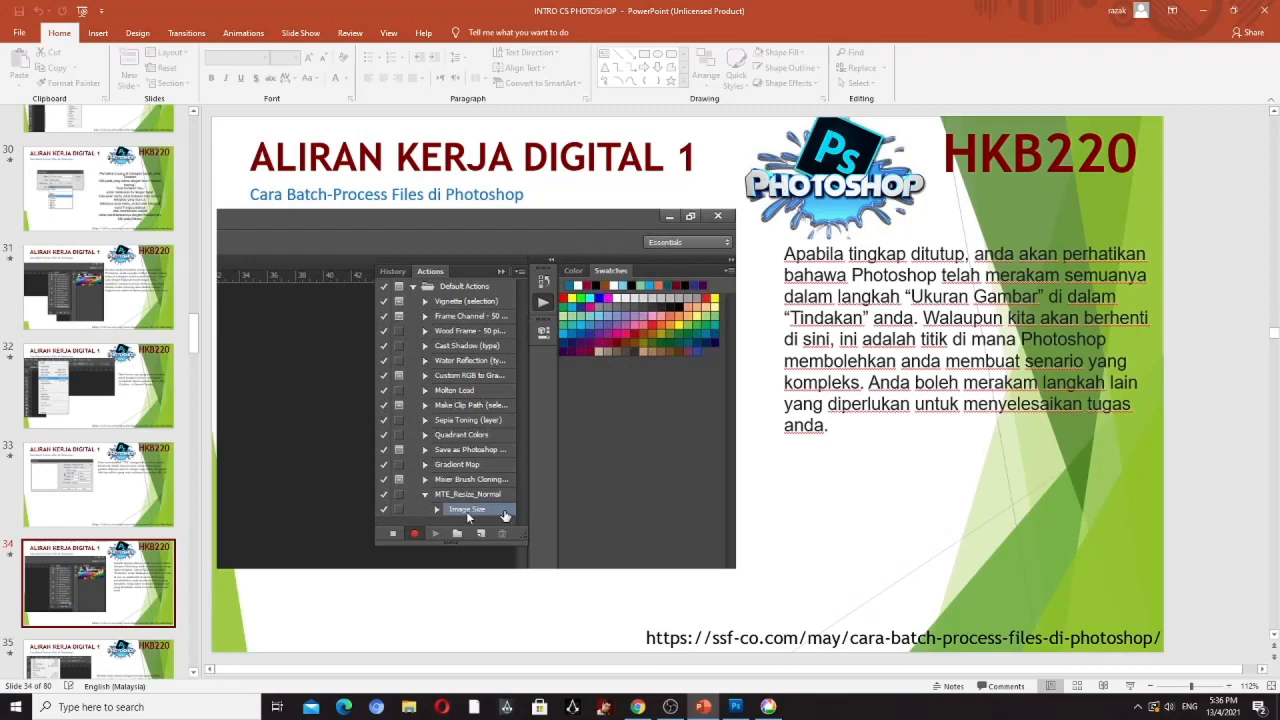
left_click(735, 706)
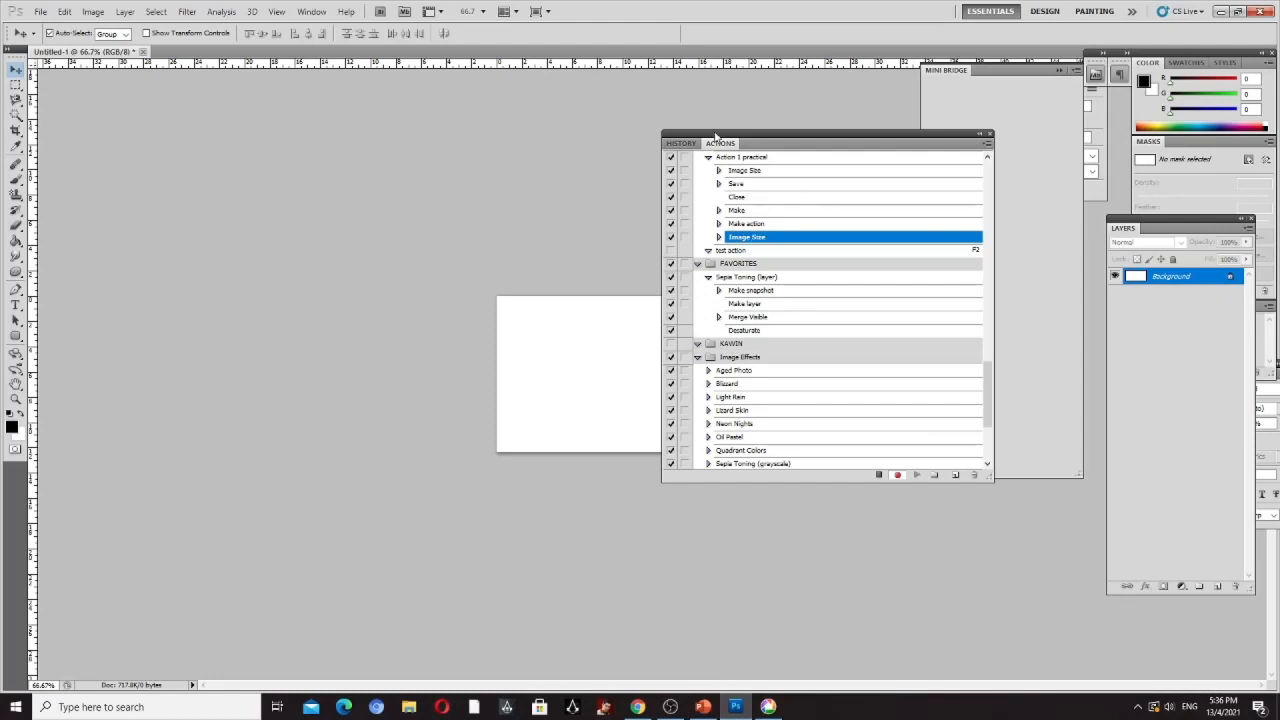
left_click(704, 706)
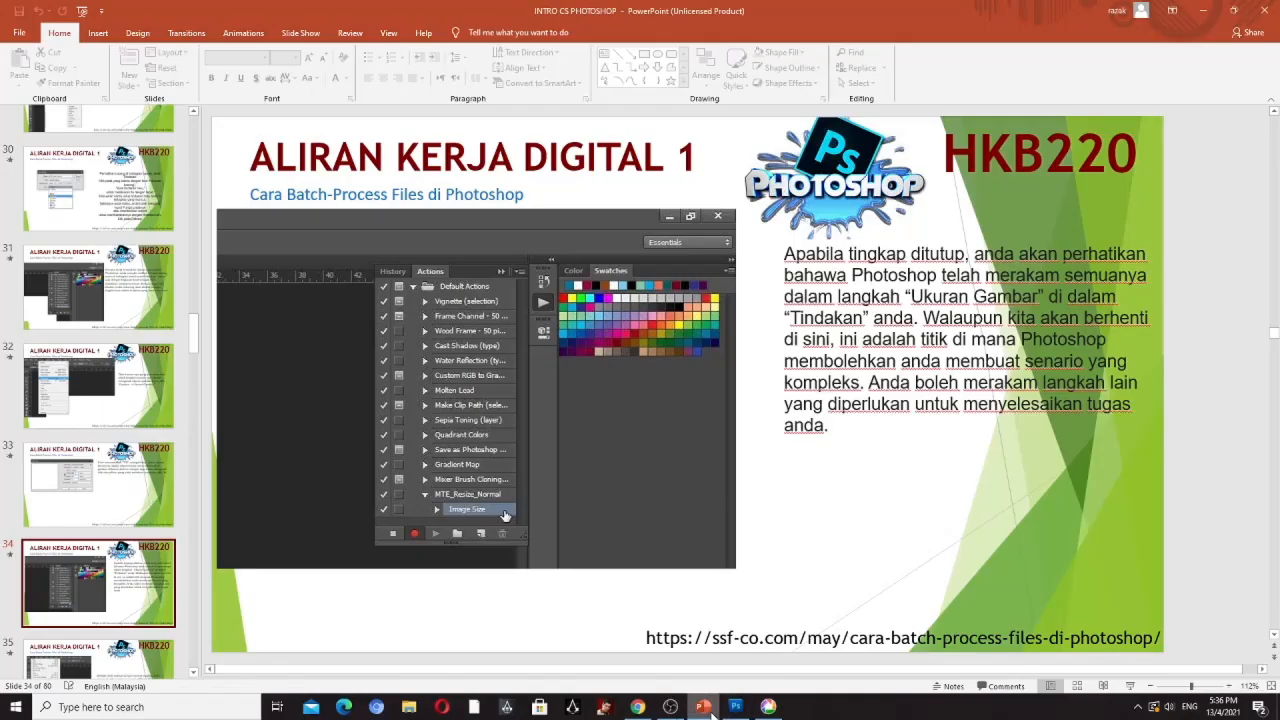
left_click(85, 672)
left_click_drag(197, 328, 198, 366)
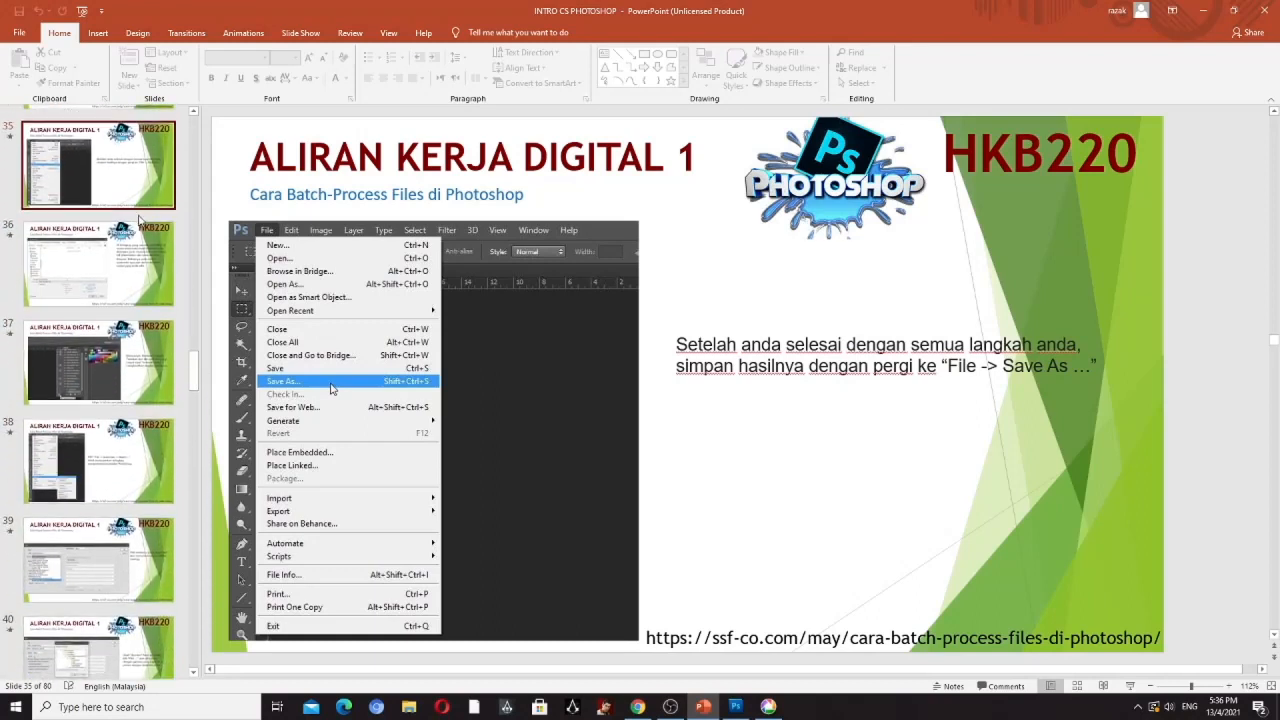
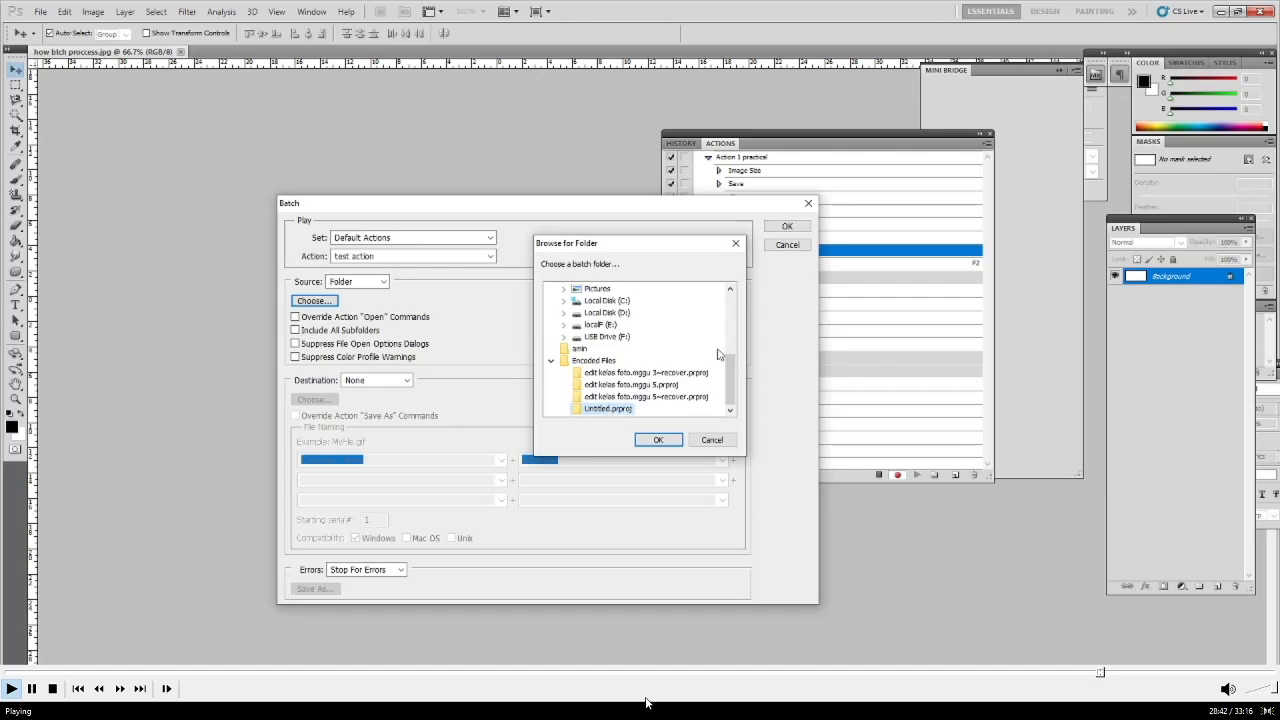
- Choose the Encoded Files folder on the desktop as the batch source and run the batch with the test action
left_click_drag(733, 384, 743, 318)
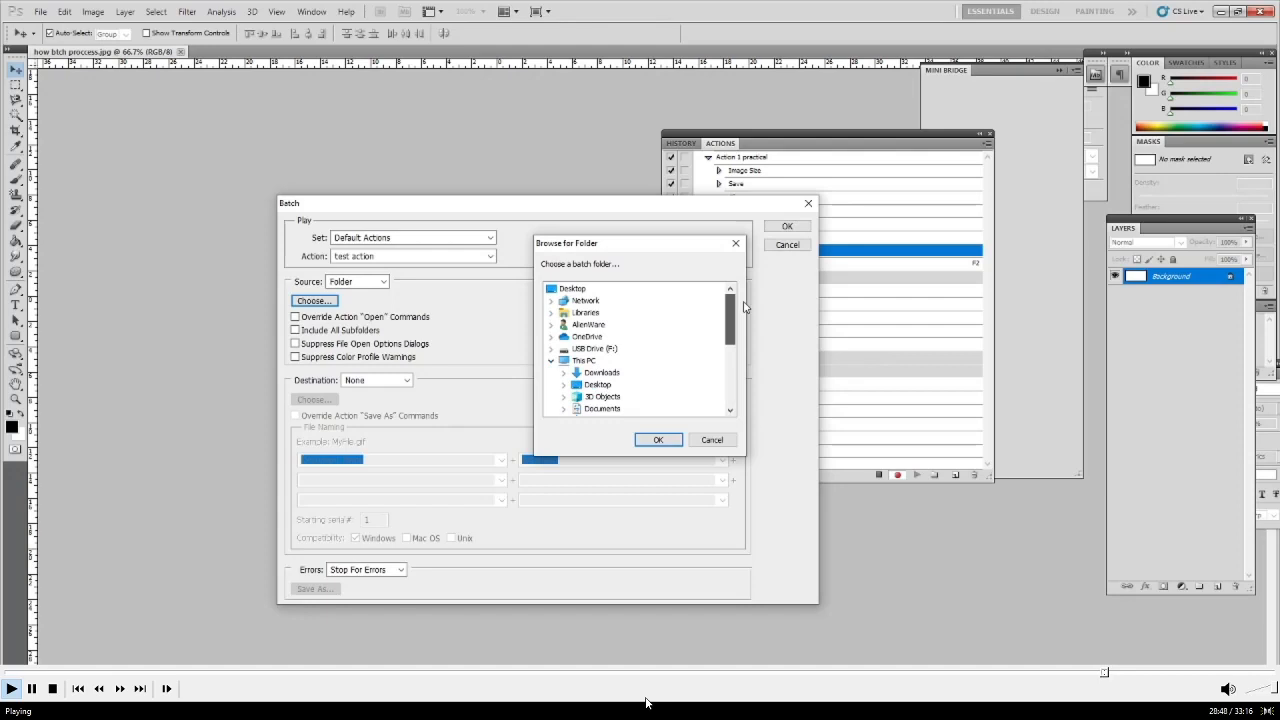
left_click_drag(744, 316, 731, 380)
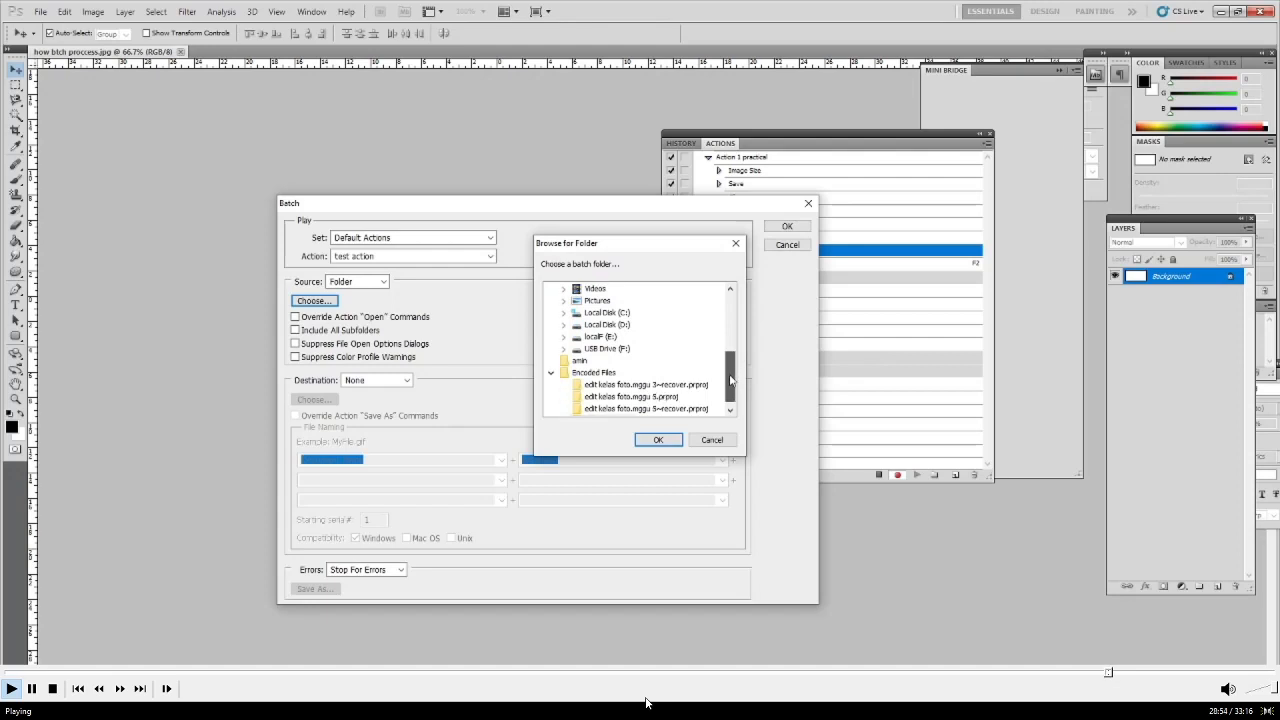
left_click(567, 376)
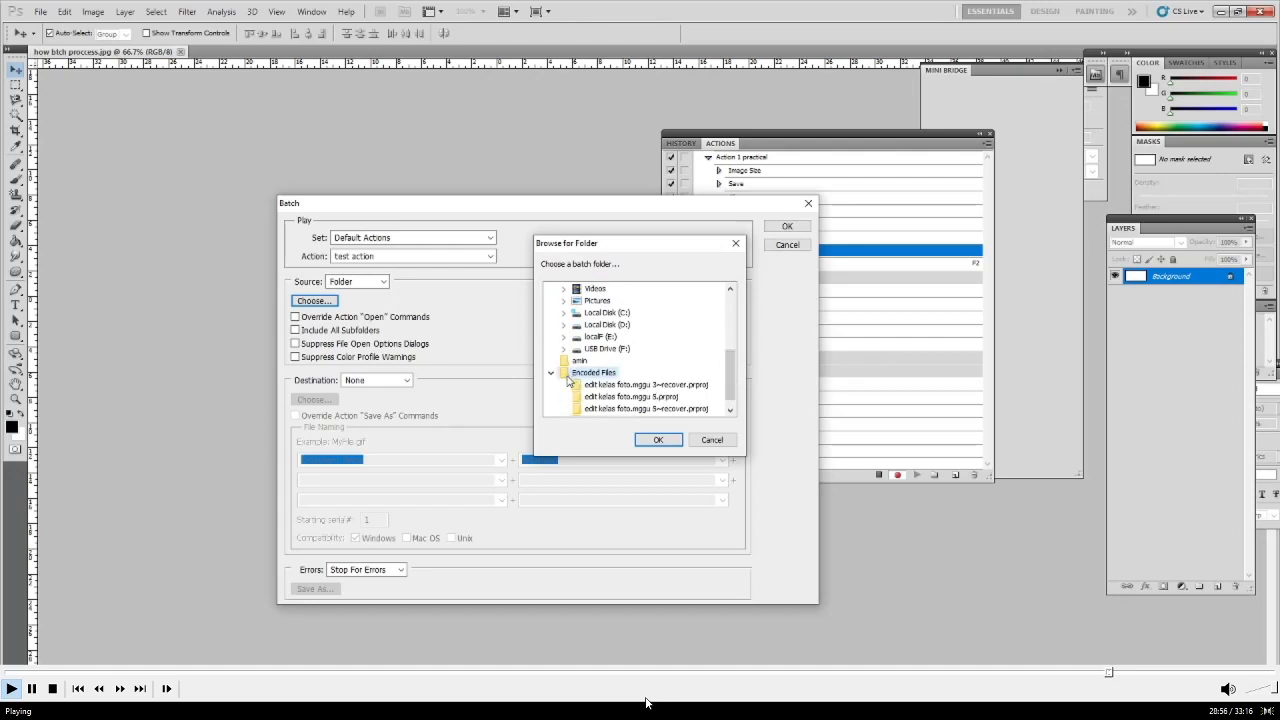
left_click(643, 441)
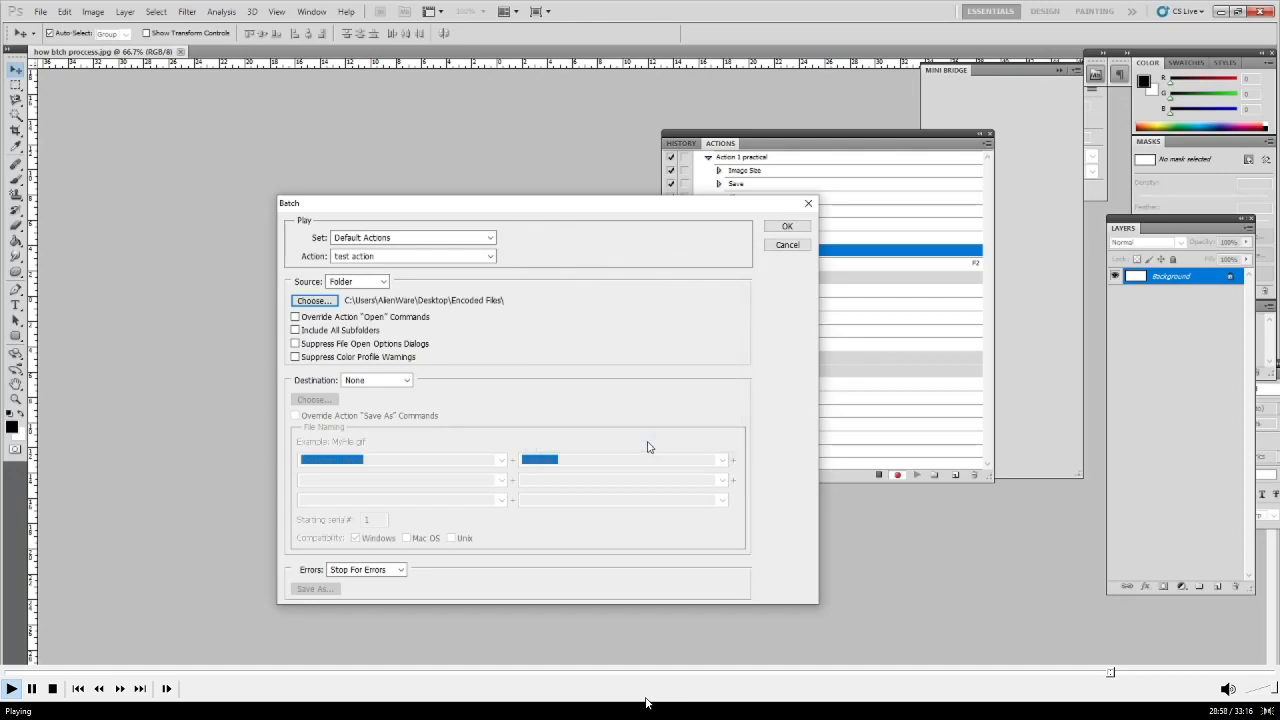
left_click(789, 227)
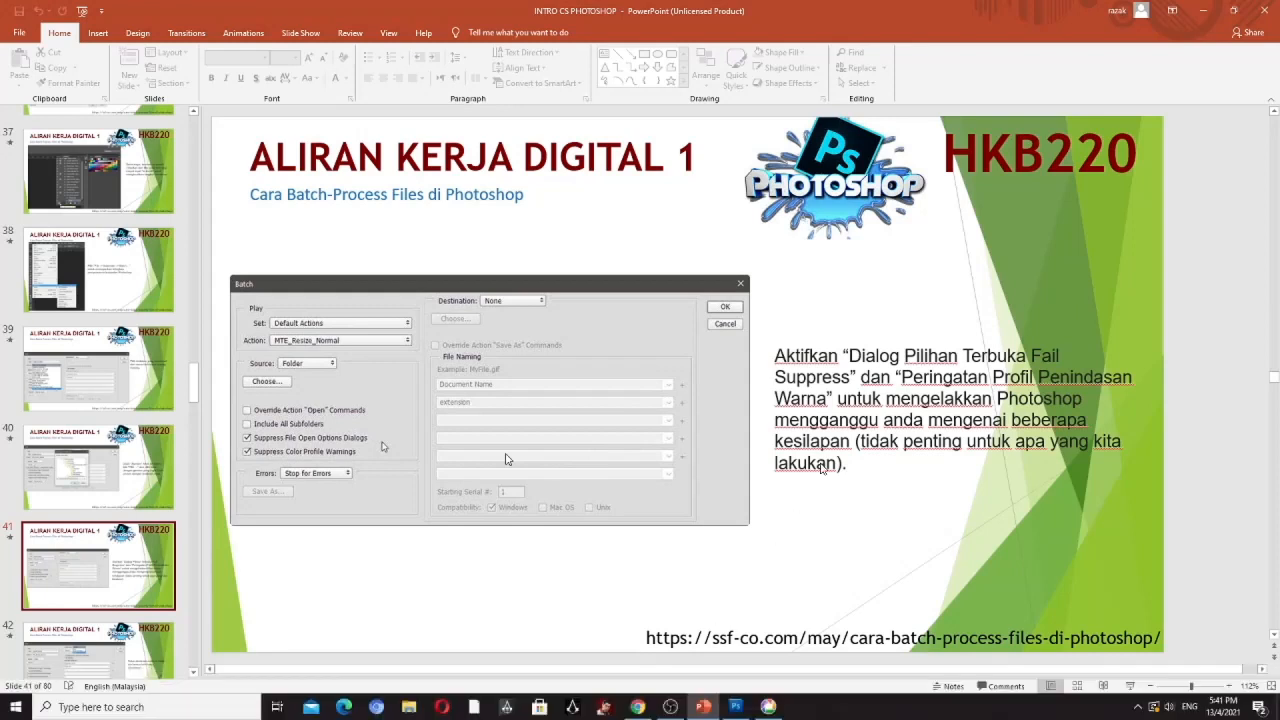
- Switch to Photoshop and inspect the source folder and action recorded in the Batch step of Action 1 practical
mouse_move(895, 712)
left_click(735, 707)
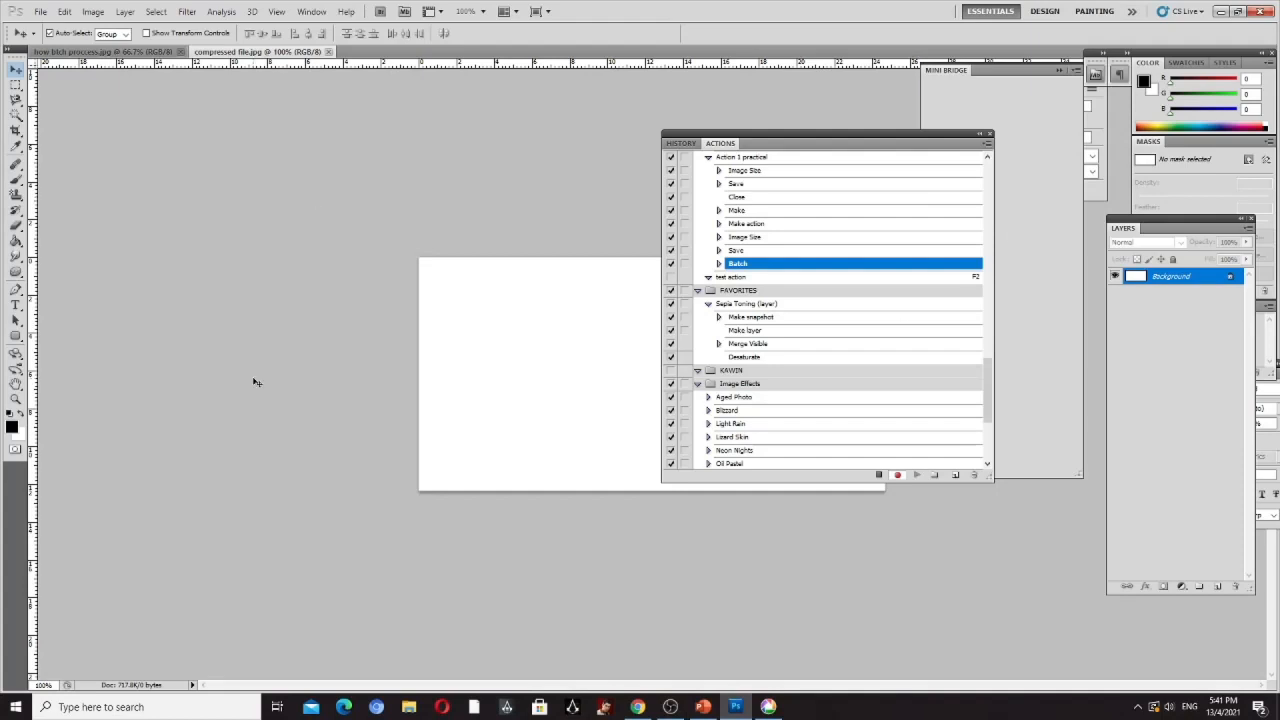
double_click(752, 264)
left_click(656, 265)
left_click(718, 264)
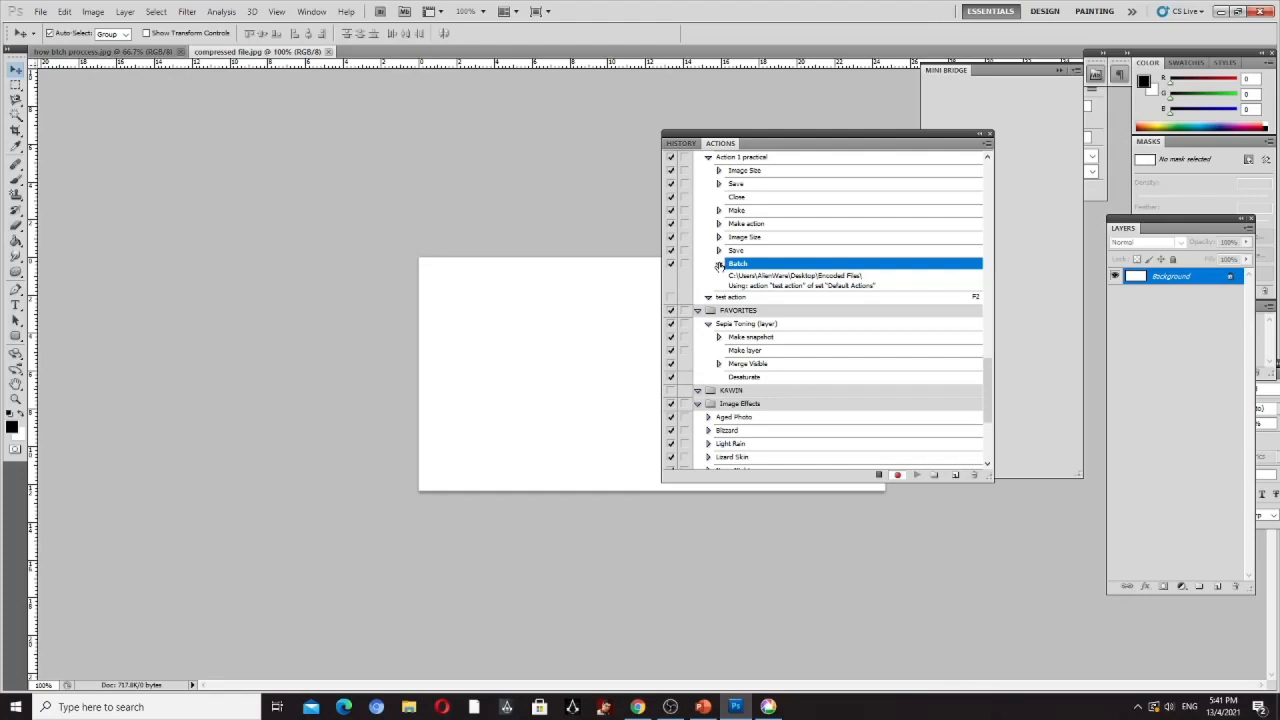
left_click(719, 265)
- Return to PowerPoint and review slides 42 to 46 on the batch destination folder, overriding Save As commands and file naming
left_click(704, 707)
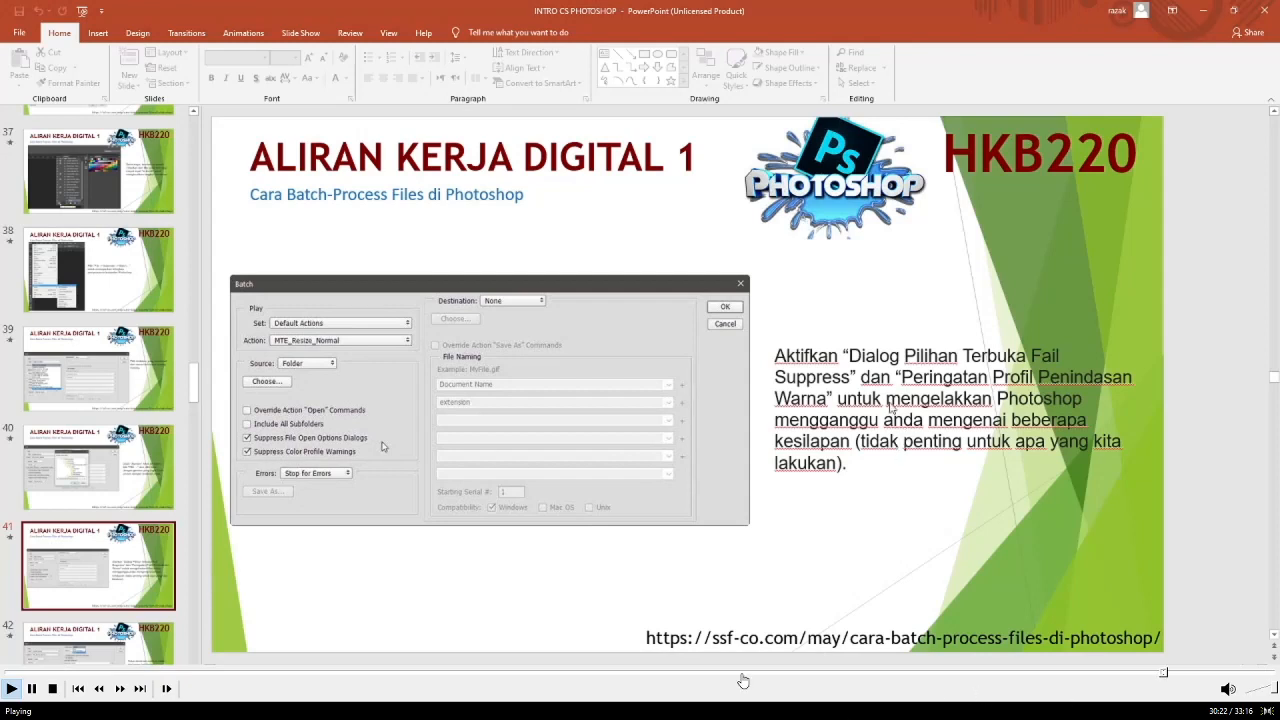
double_click(798, 636)
left_click(800, 708)
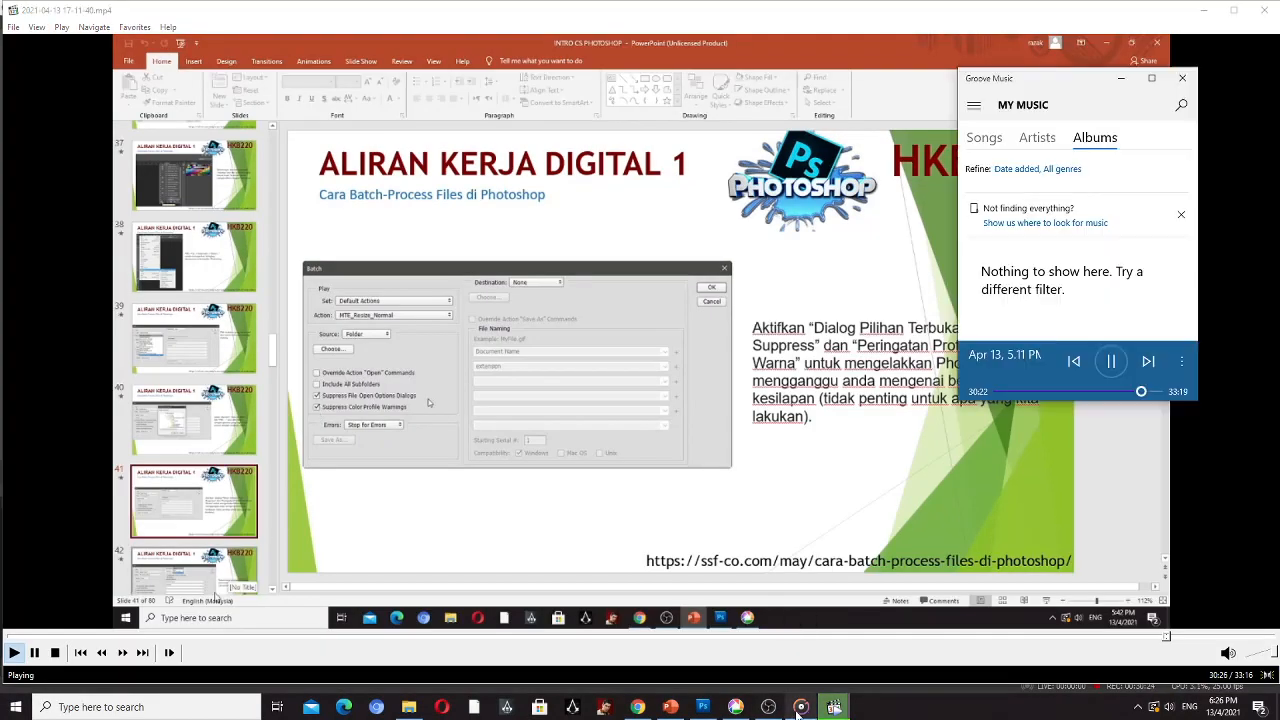
left_click(799, 709)
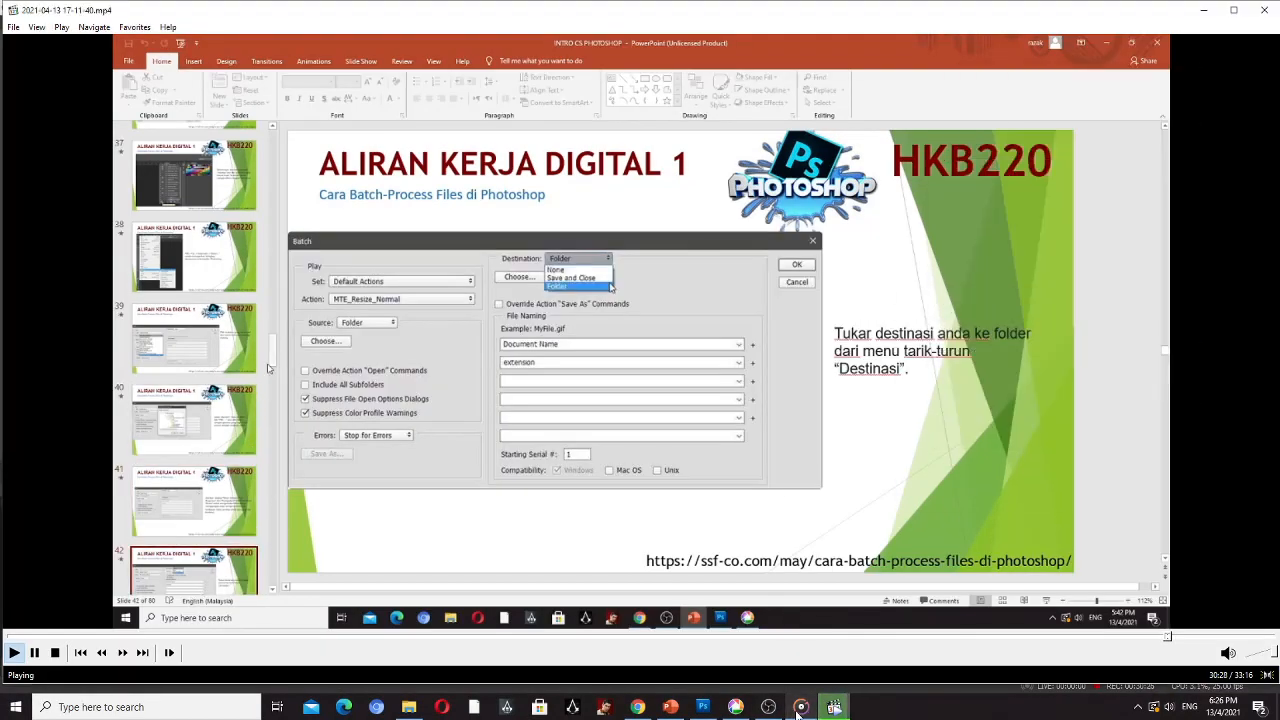
double_click(810, 621)
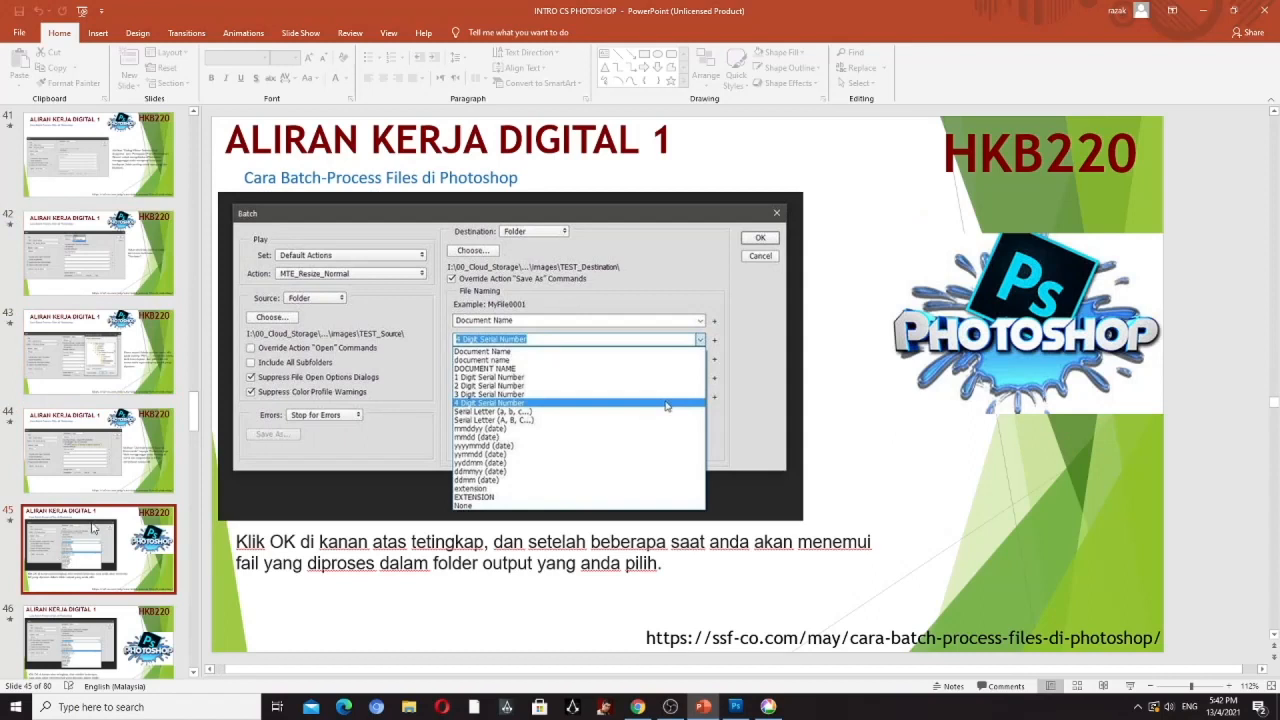
left_click(80, 374)
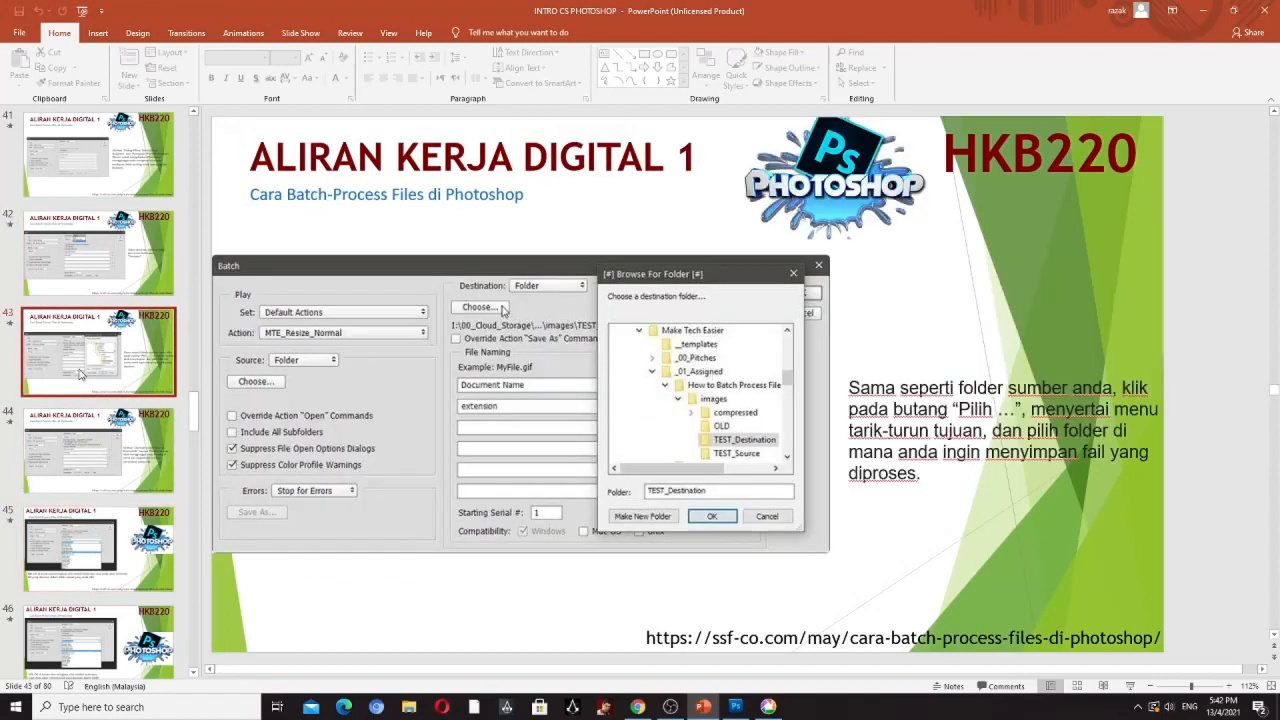
left_click(80, 450)
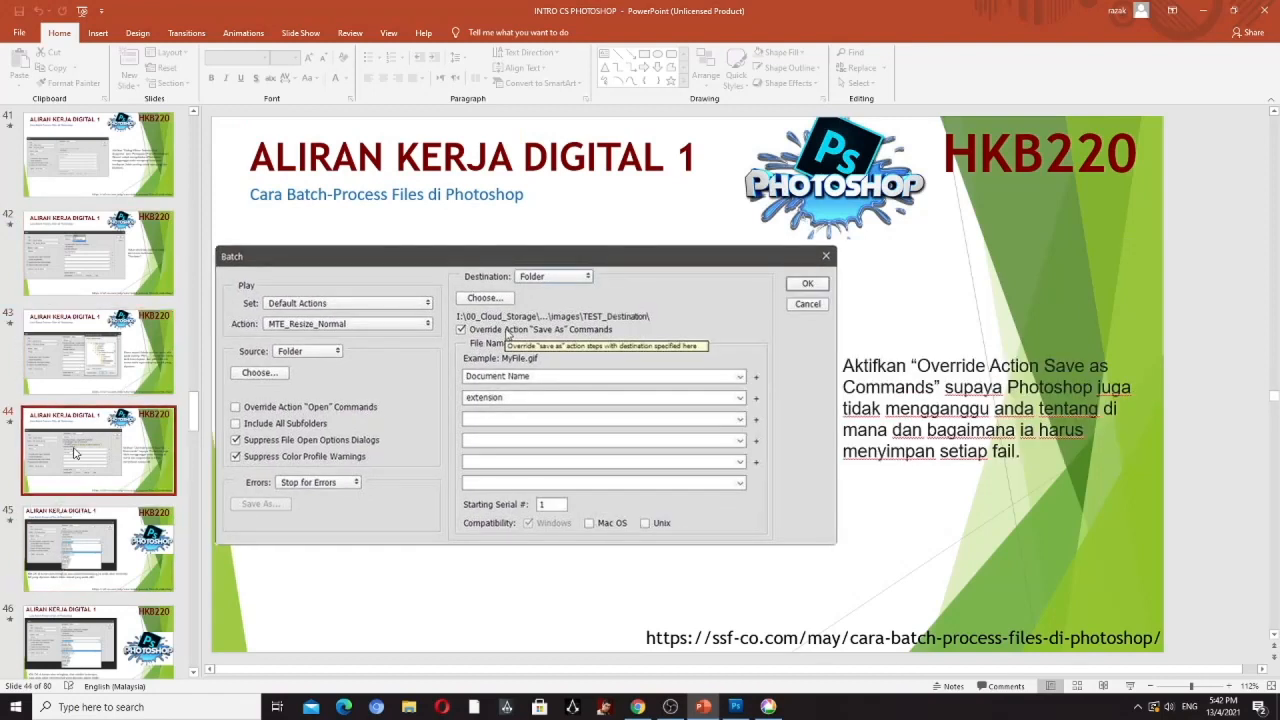
left_click(70, 533)
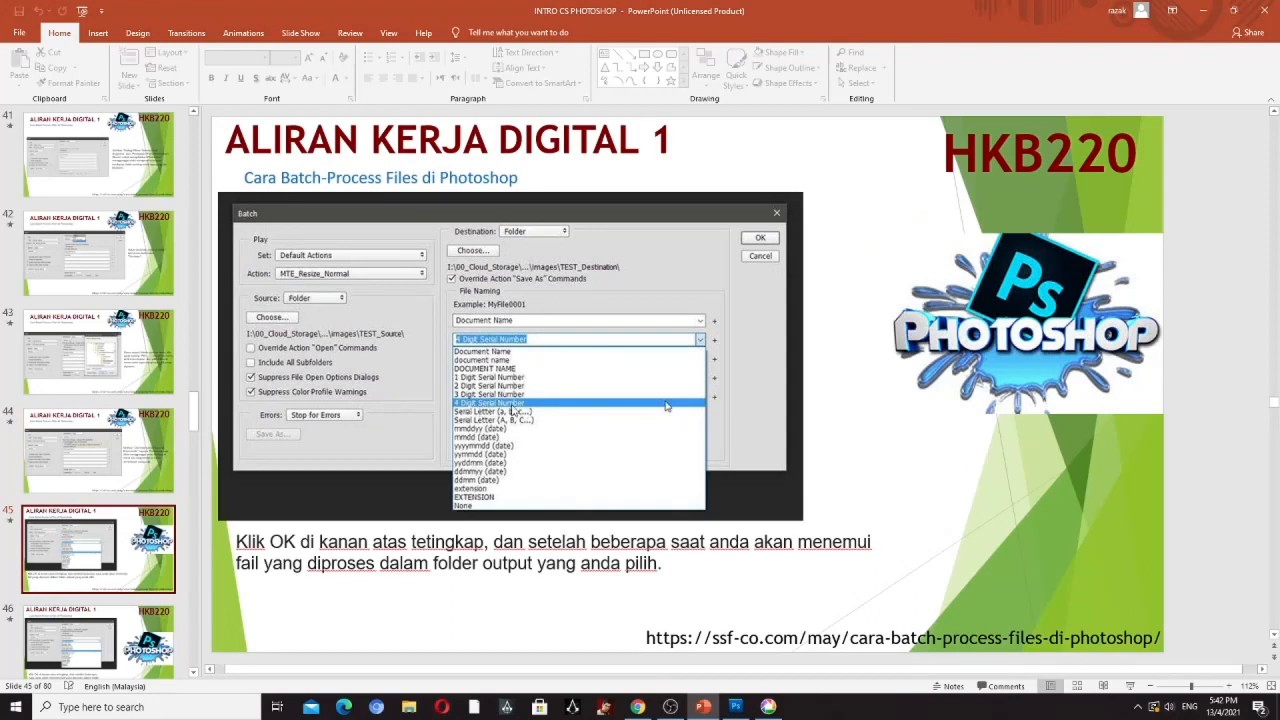
left_click(110, 656)
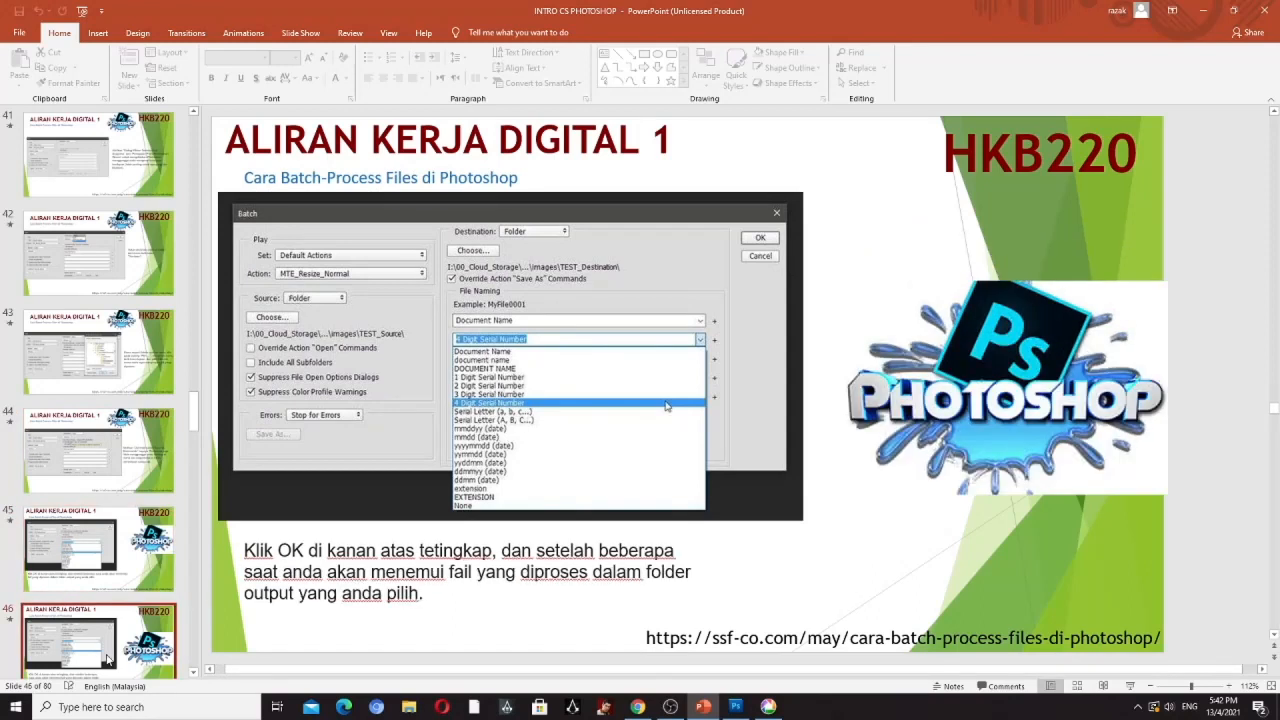
left_click_drag(193, 420, 193, 438)
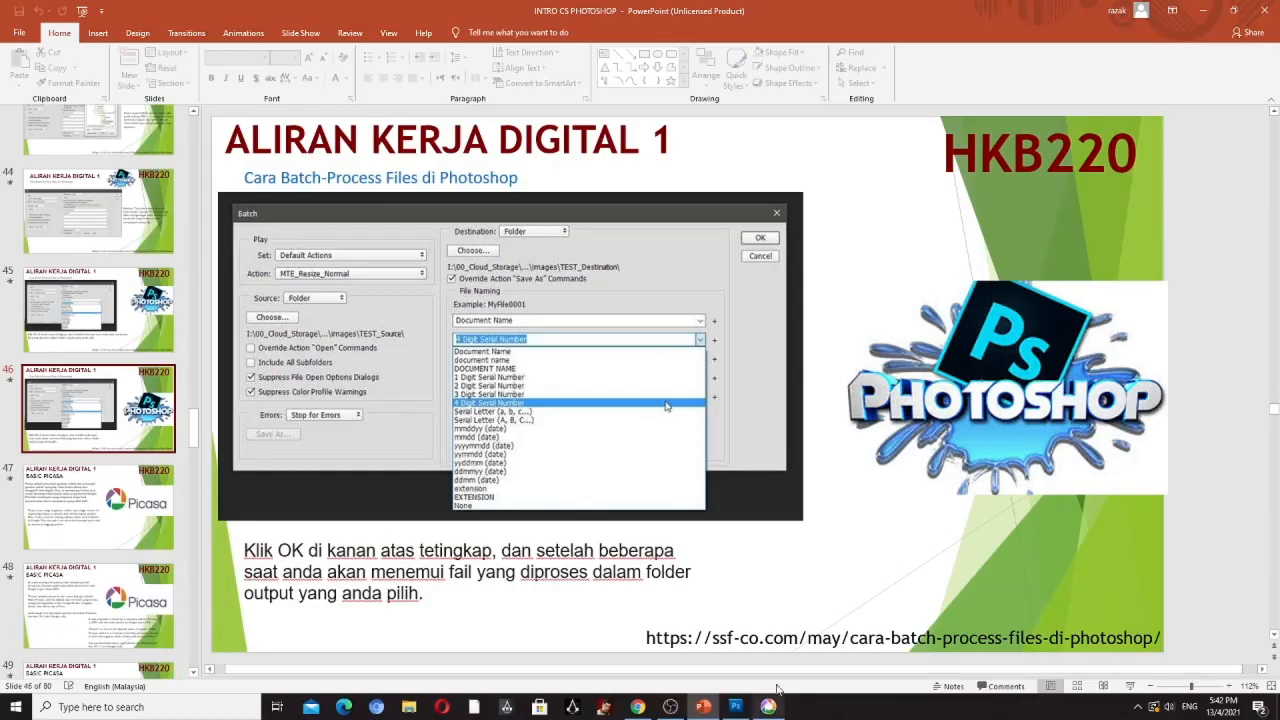
- Switch to Photoshop, move the floating Actions panel slightly up and to the right, and locate the Batch automation command without running it
left_click(737, 708)
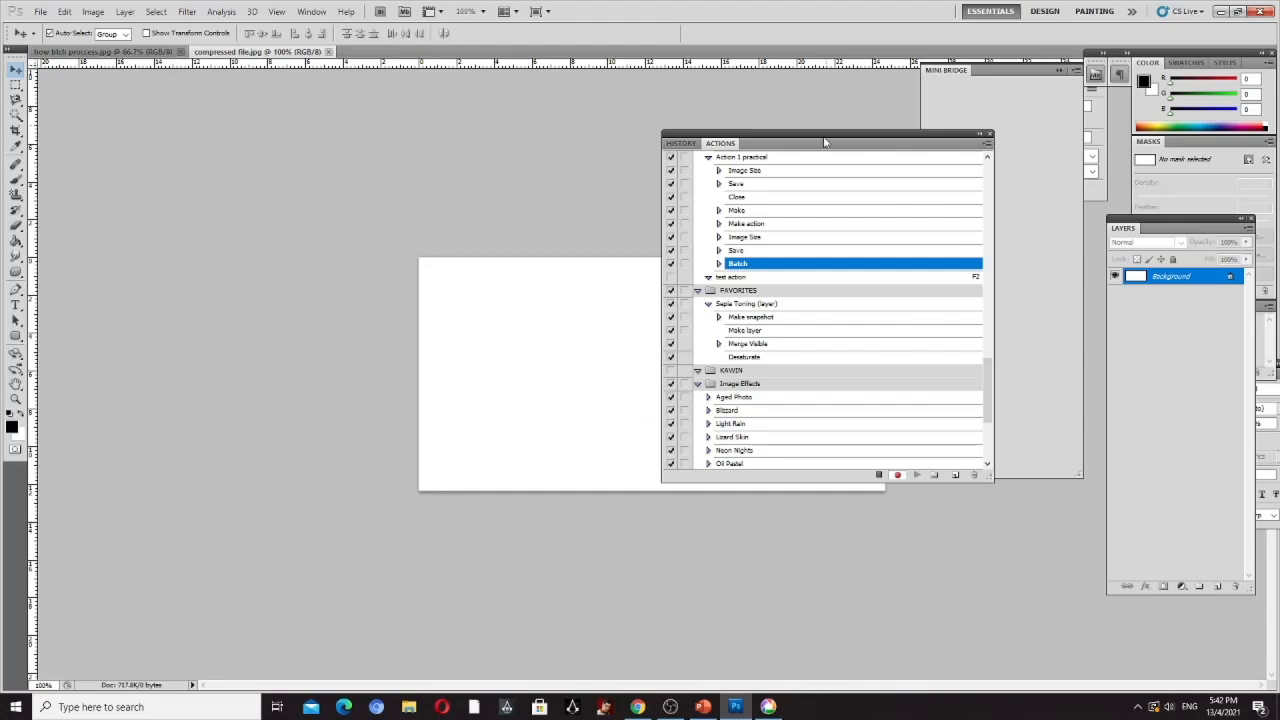
left_click_drag(826, 138, 855, 103)
left_click(42, 12)
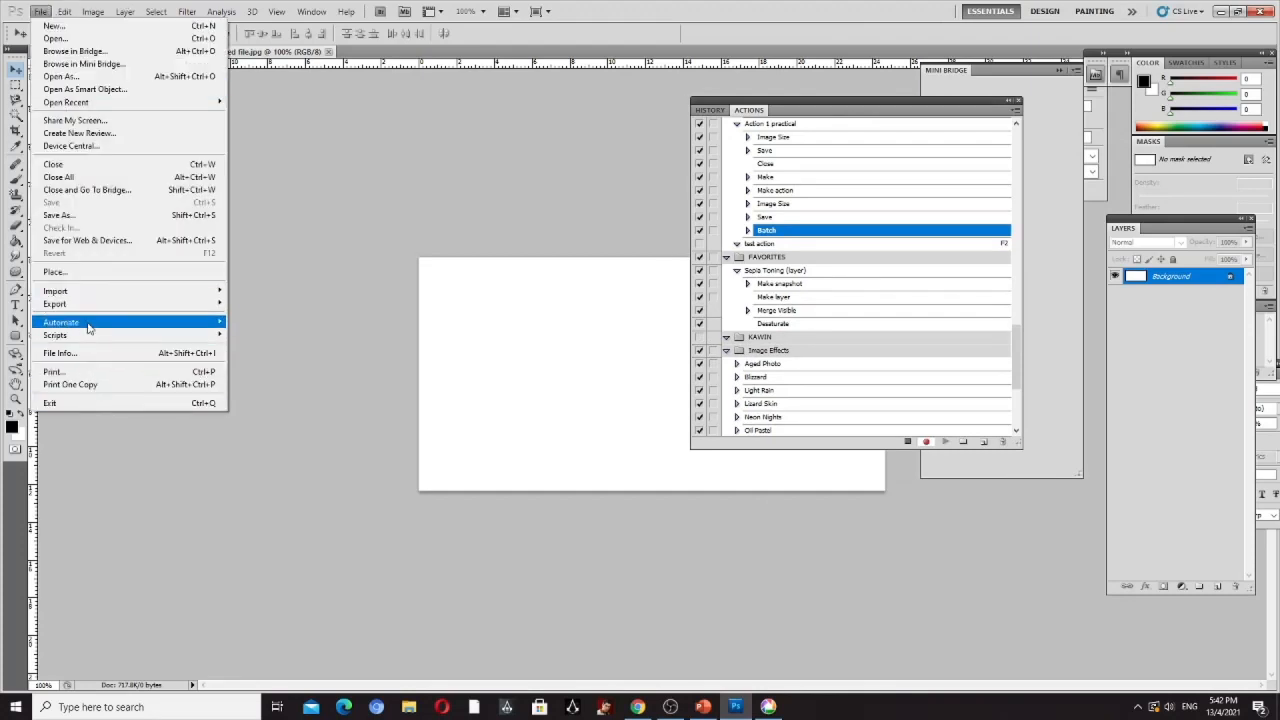
mouse_move(88, 322)
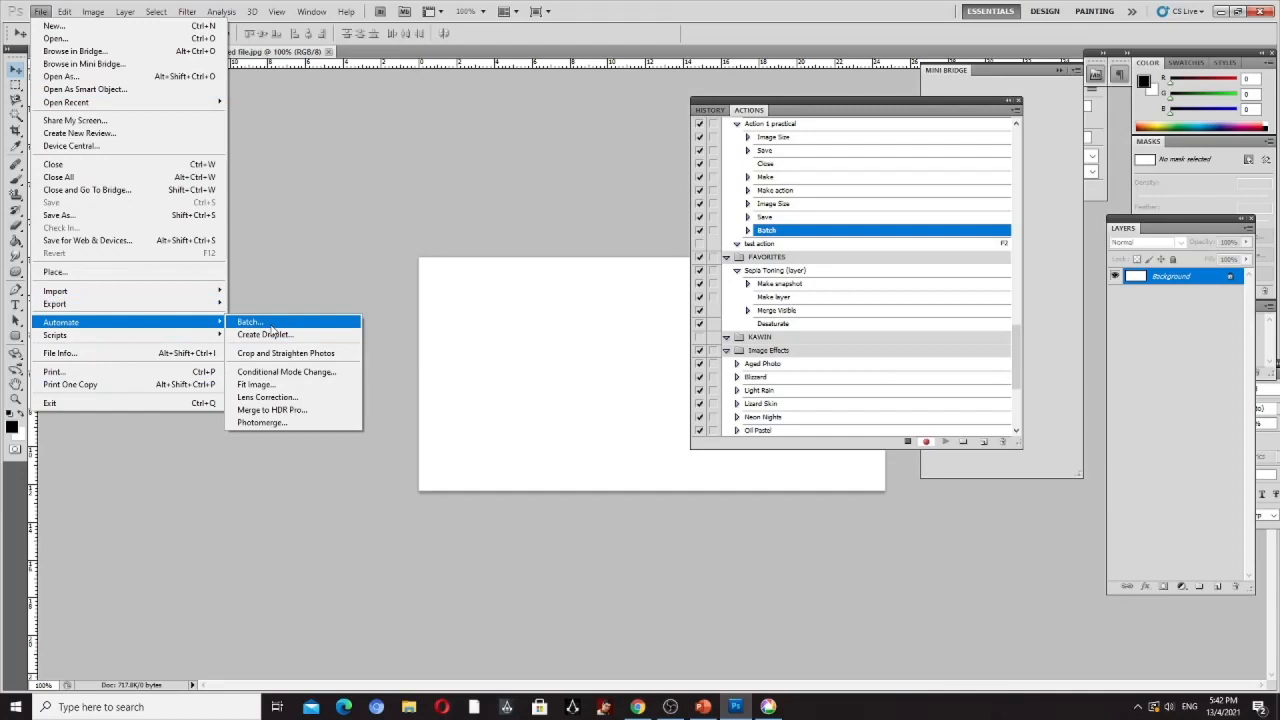
left_click(425, 237)
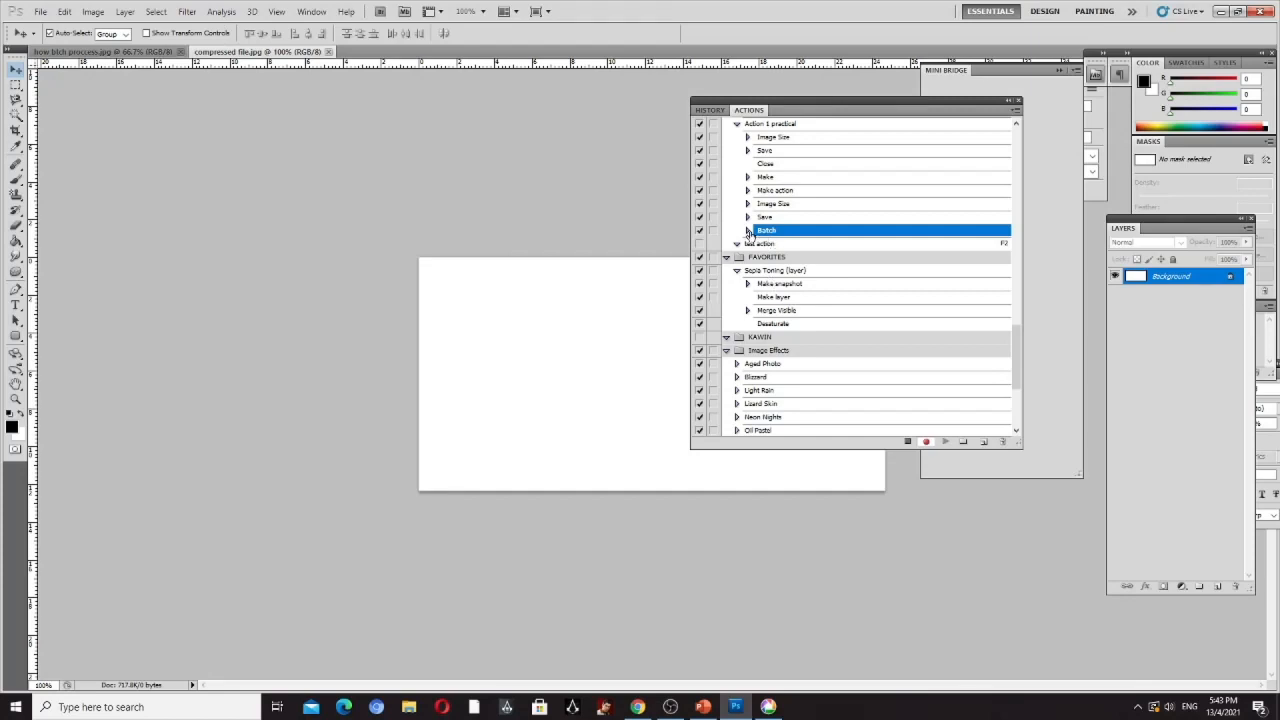
- Examine the recorded settings of the Make action, Image Size, Save and Batch steps, then collapse their details
left_click(754, 191)
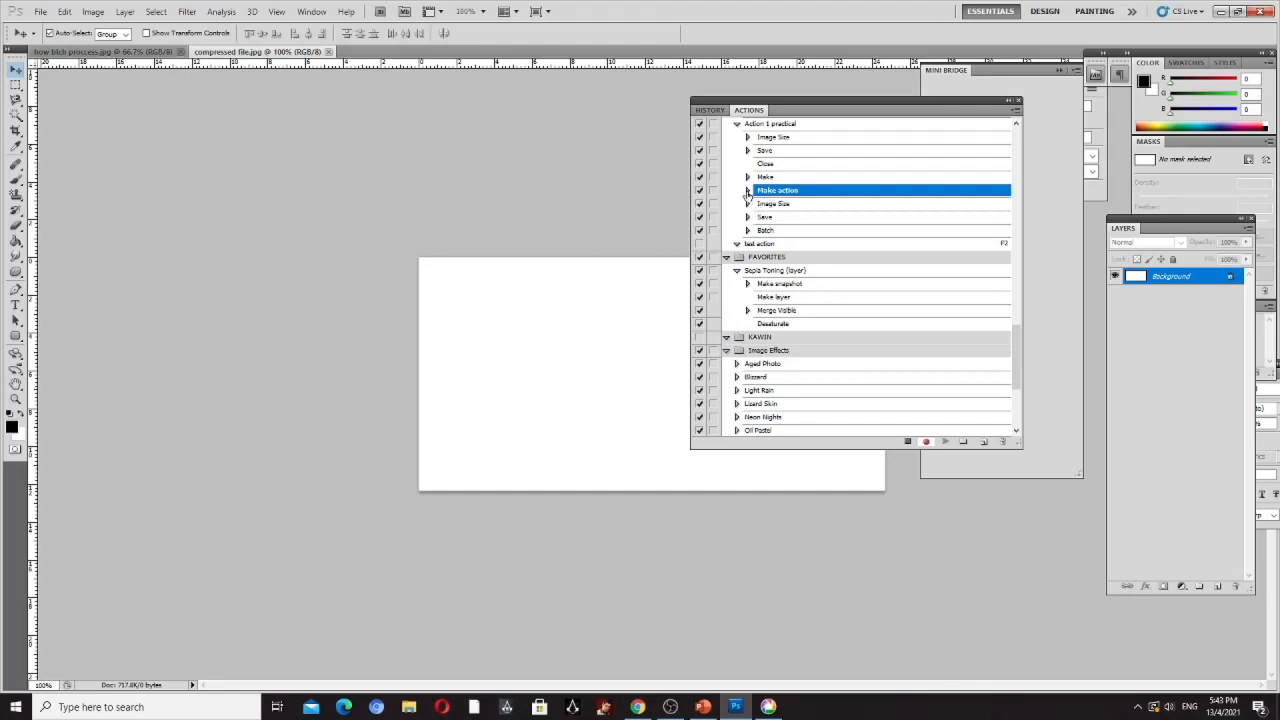
left_click(747, 190)
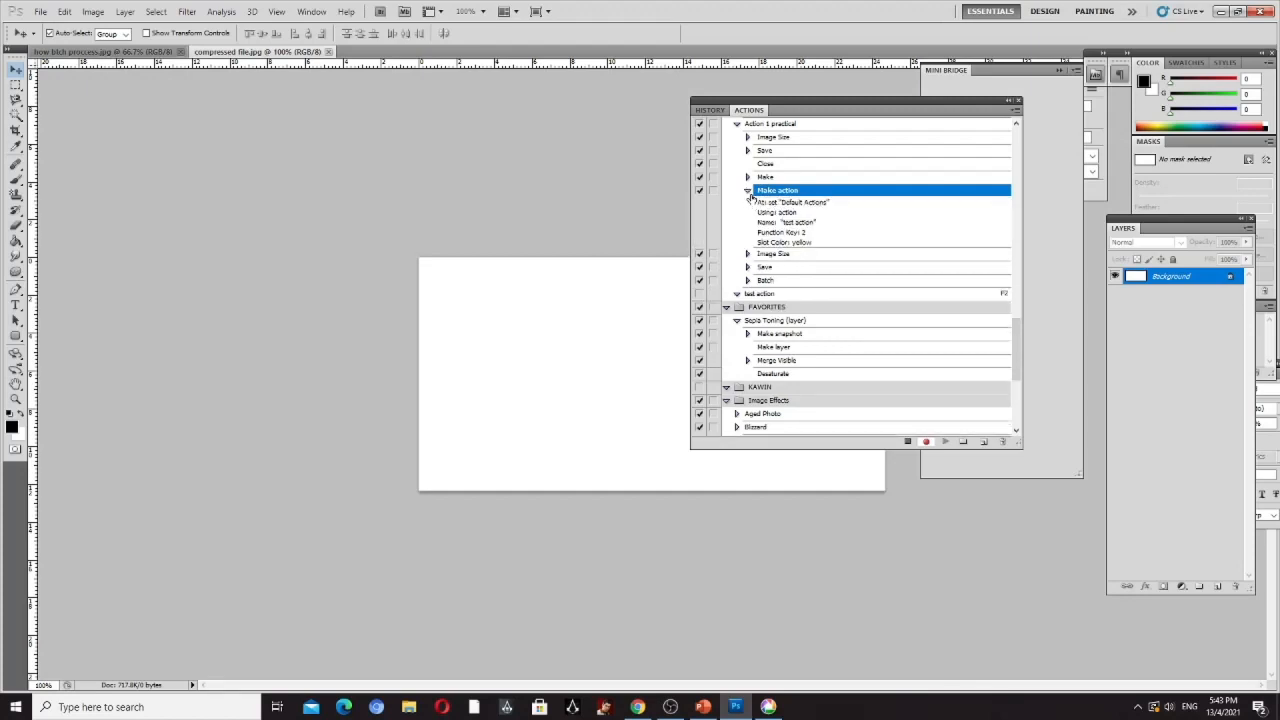
left_click(748, 190)
left_click(748, 190)
left_click(747, 254)
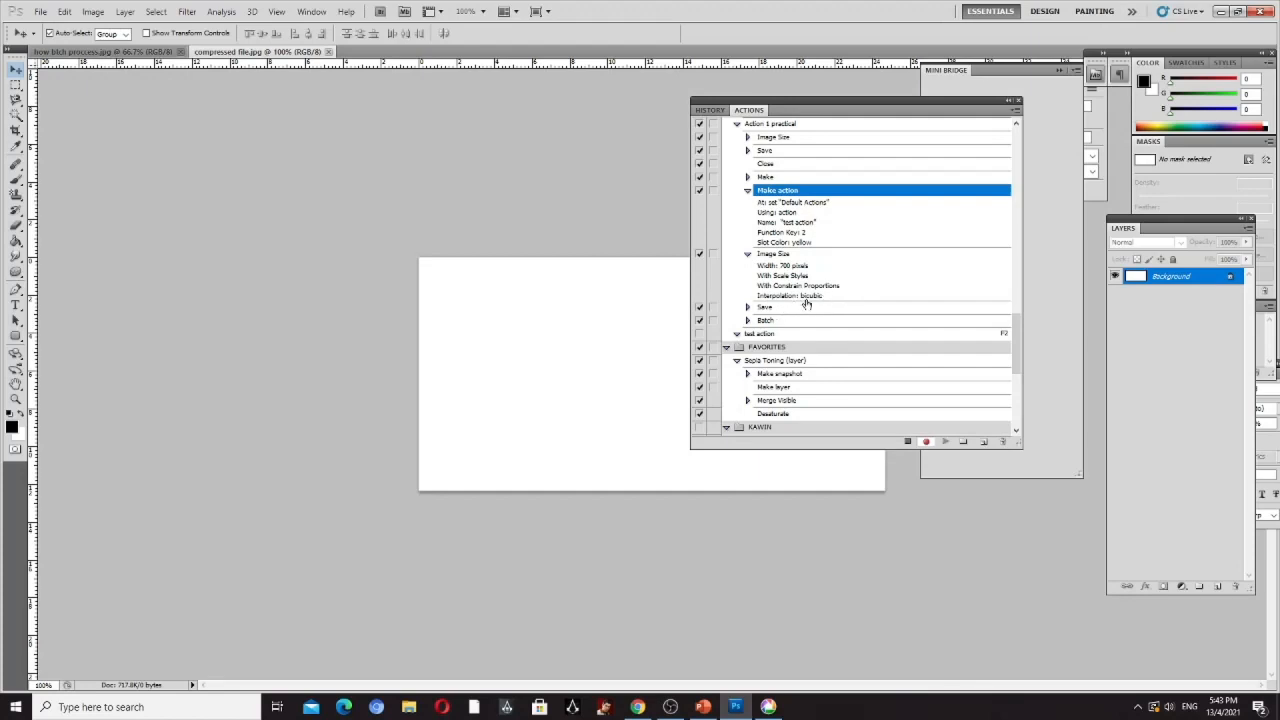
left_click(748, 307)
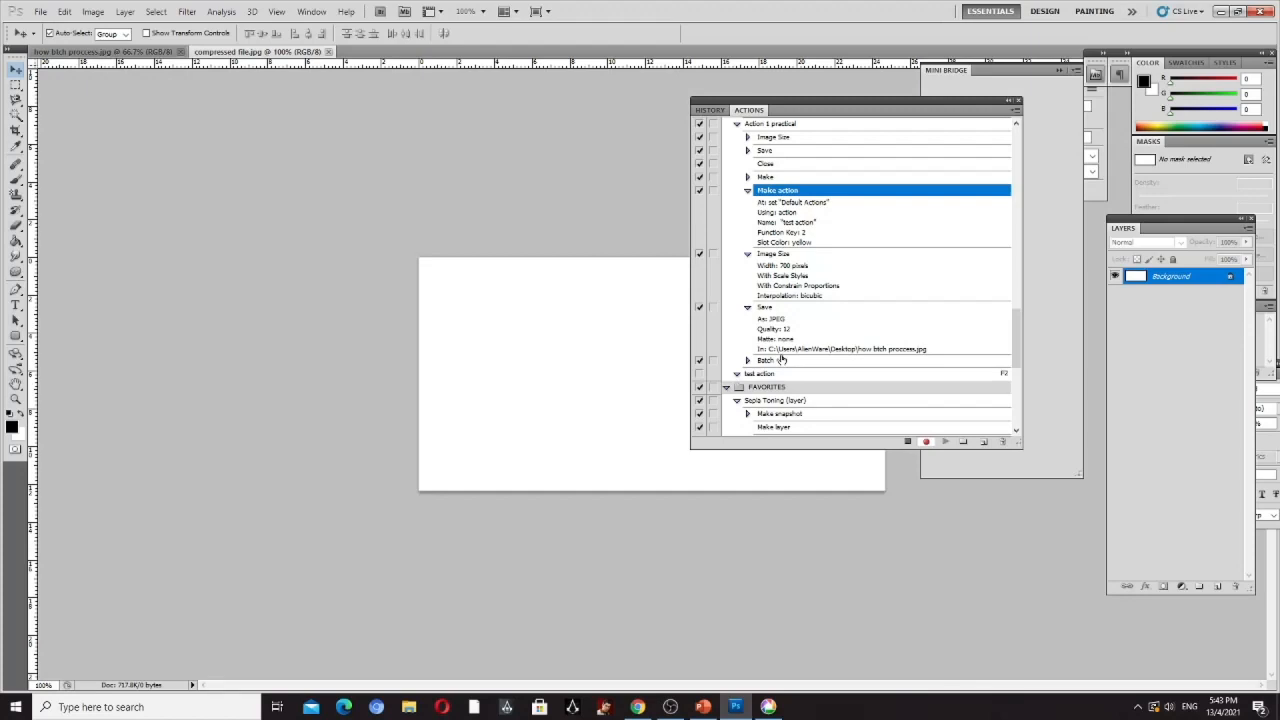
left_click(747, 361)
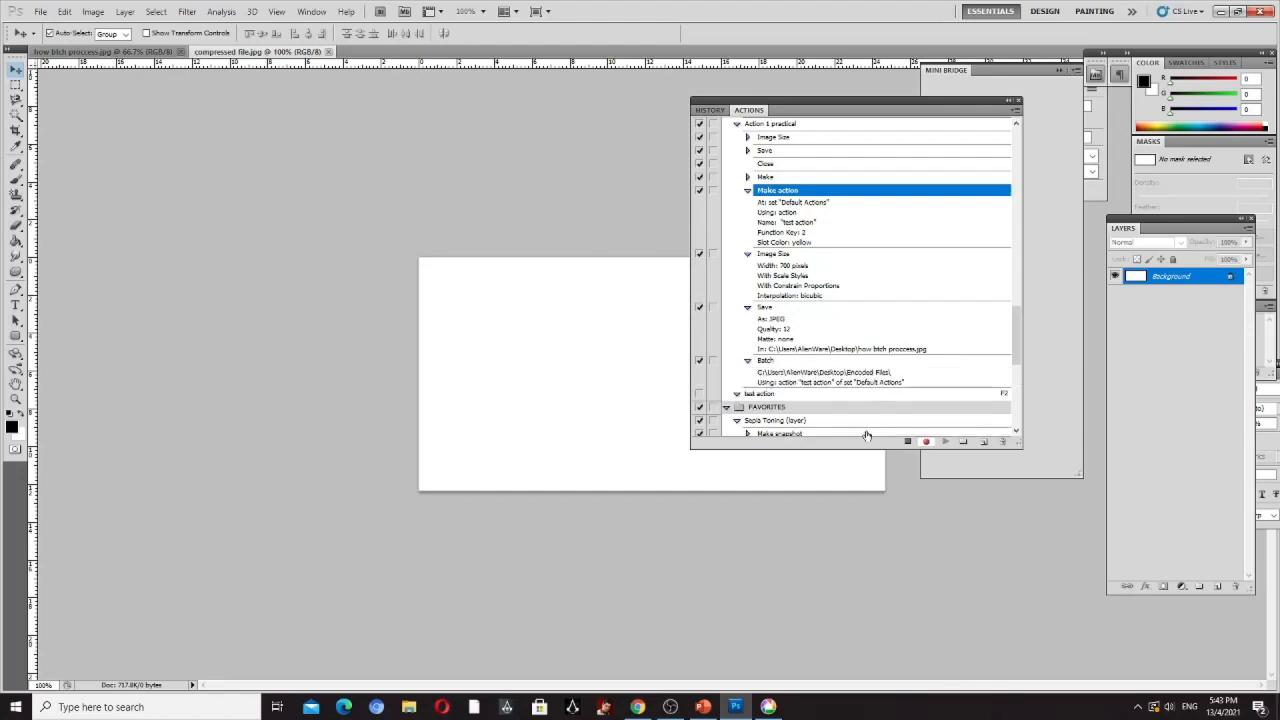
left_click(747, 361)
left_click(748, 308)
left_click(748, 255)
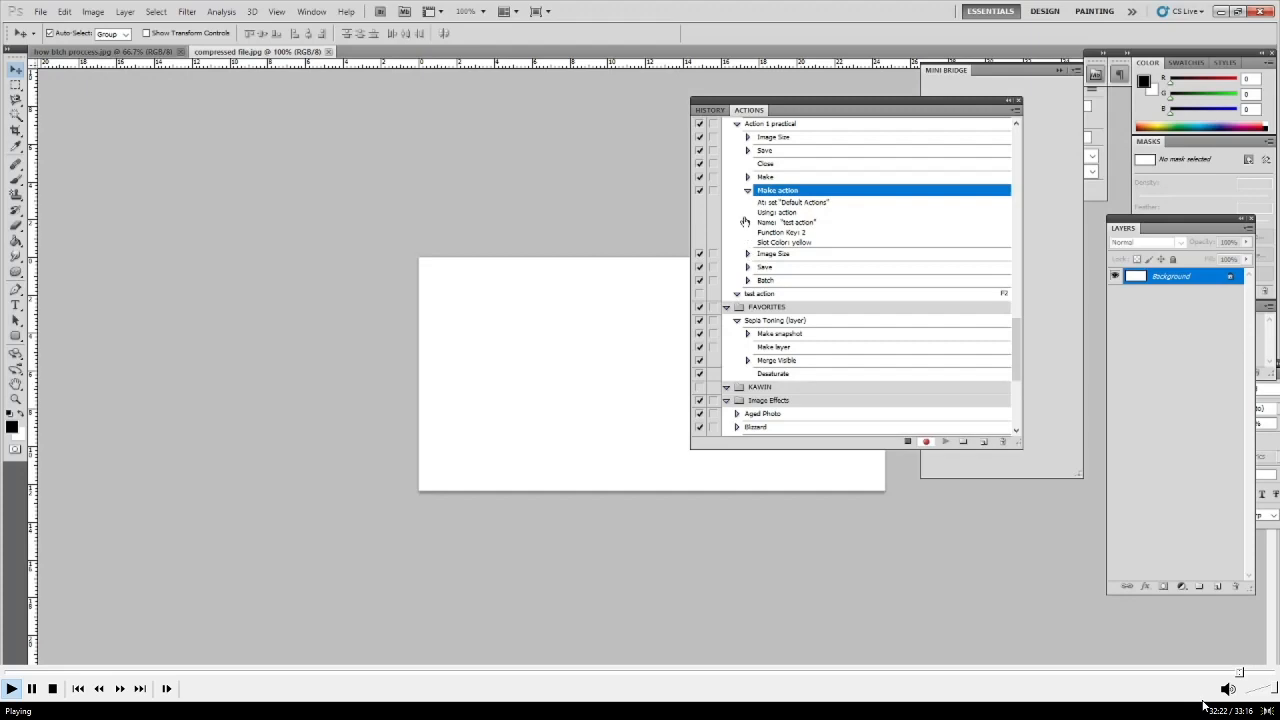
left_click(748, 190)
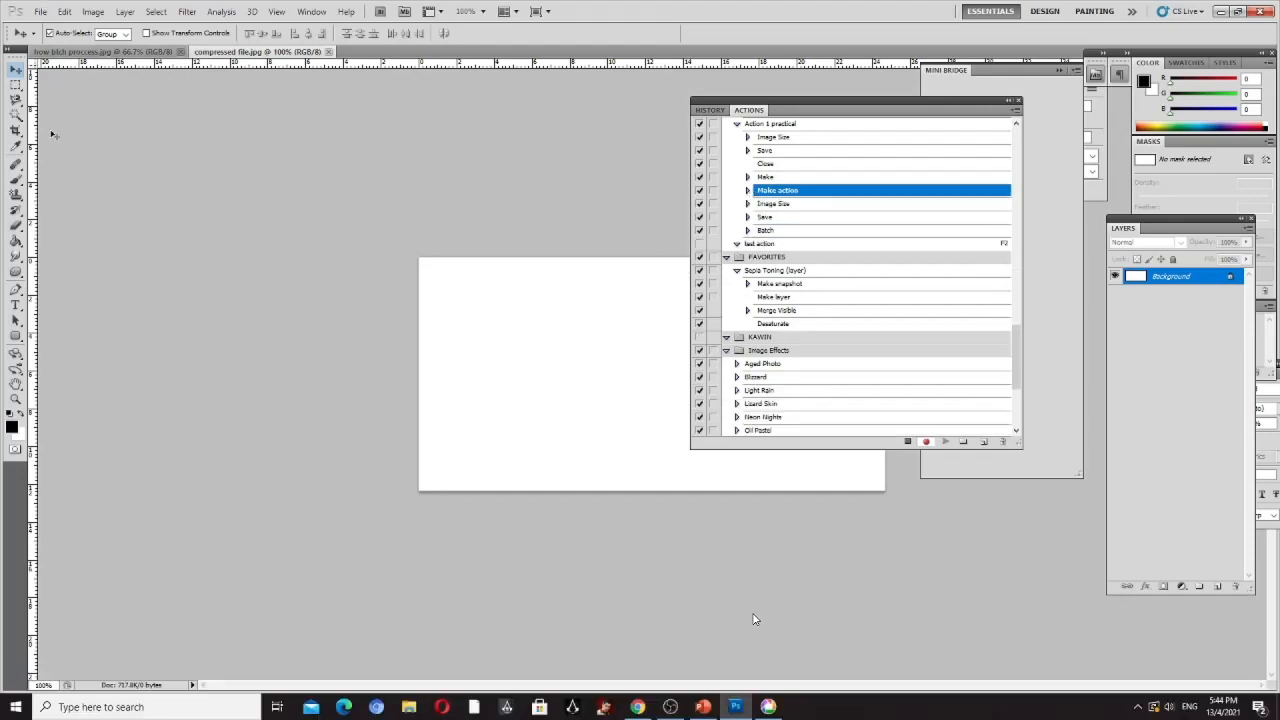
- Review the available Automate commands once more and dismiss them without choosing one
left_click(40, 14)
mouse_move(180, 322)
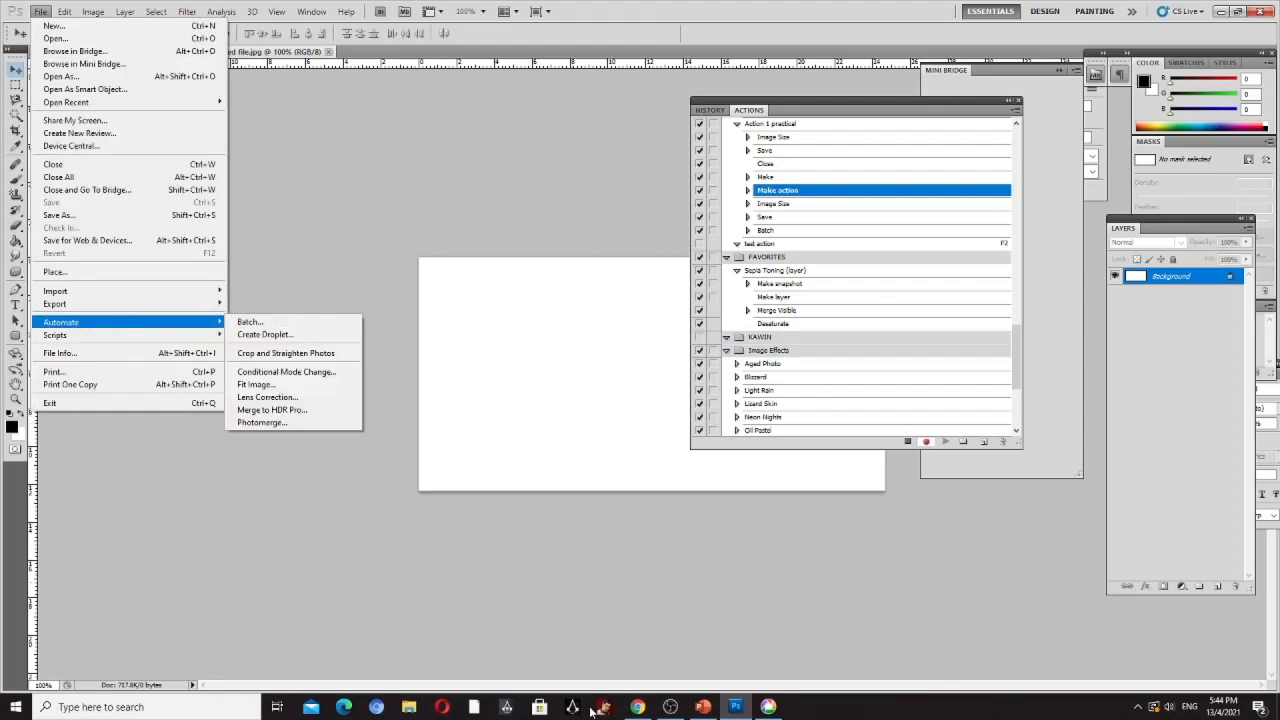
left_click(705, 636)
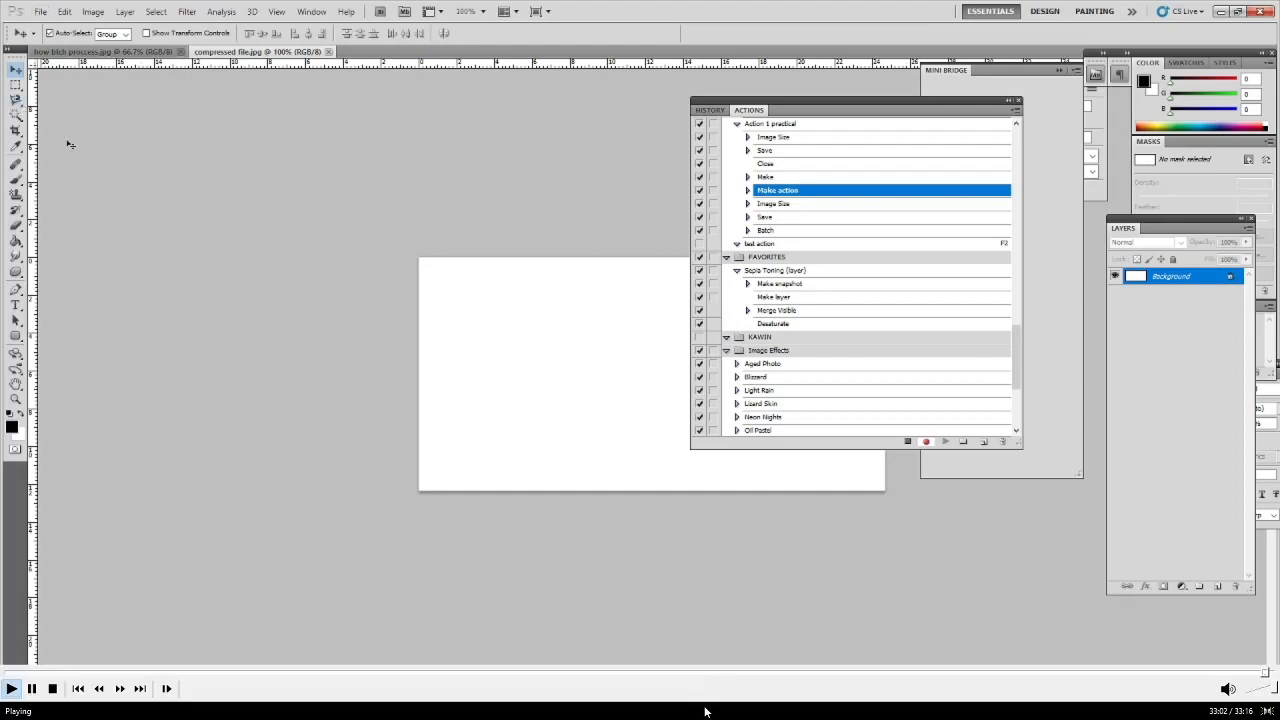
- Switch to PowerPoint and browse the slide thumbnails back from slide 46 to slide 41
double_click(687, 565)
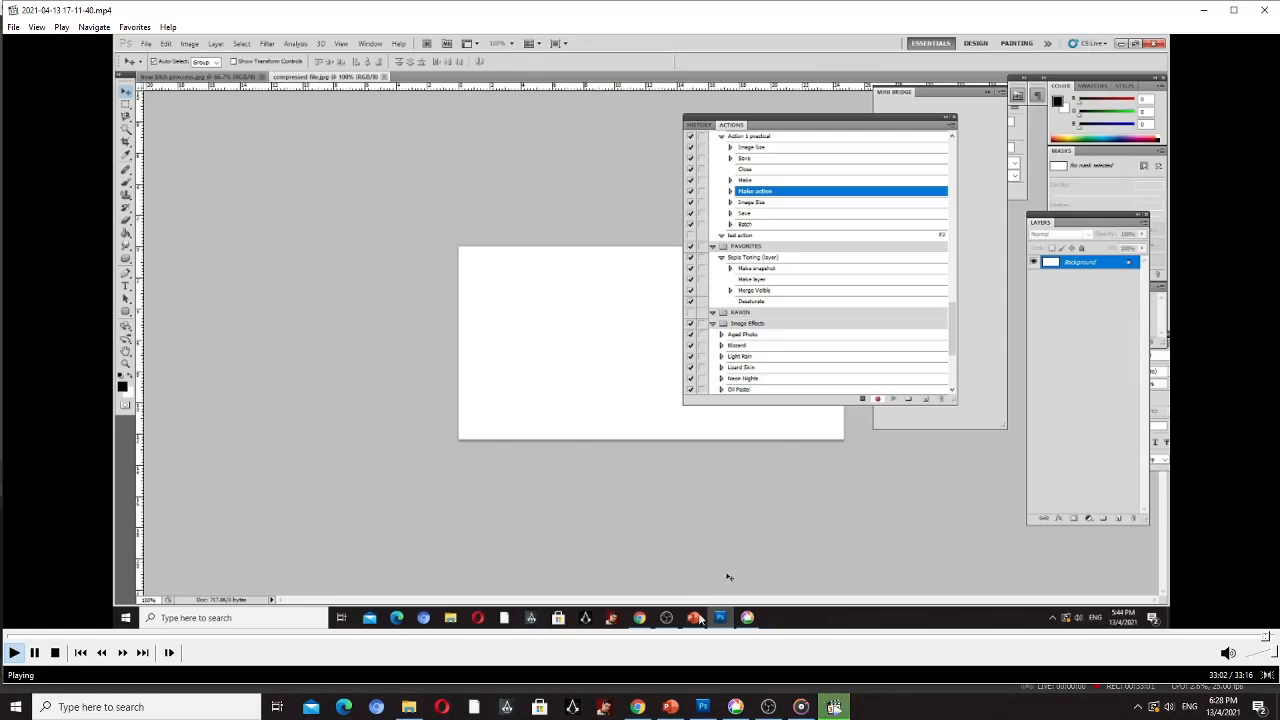
left_click(672, 708)
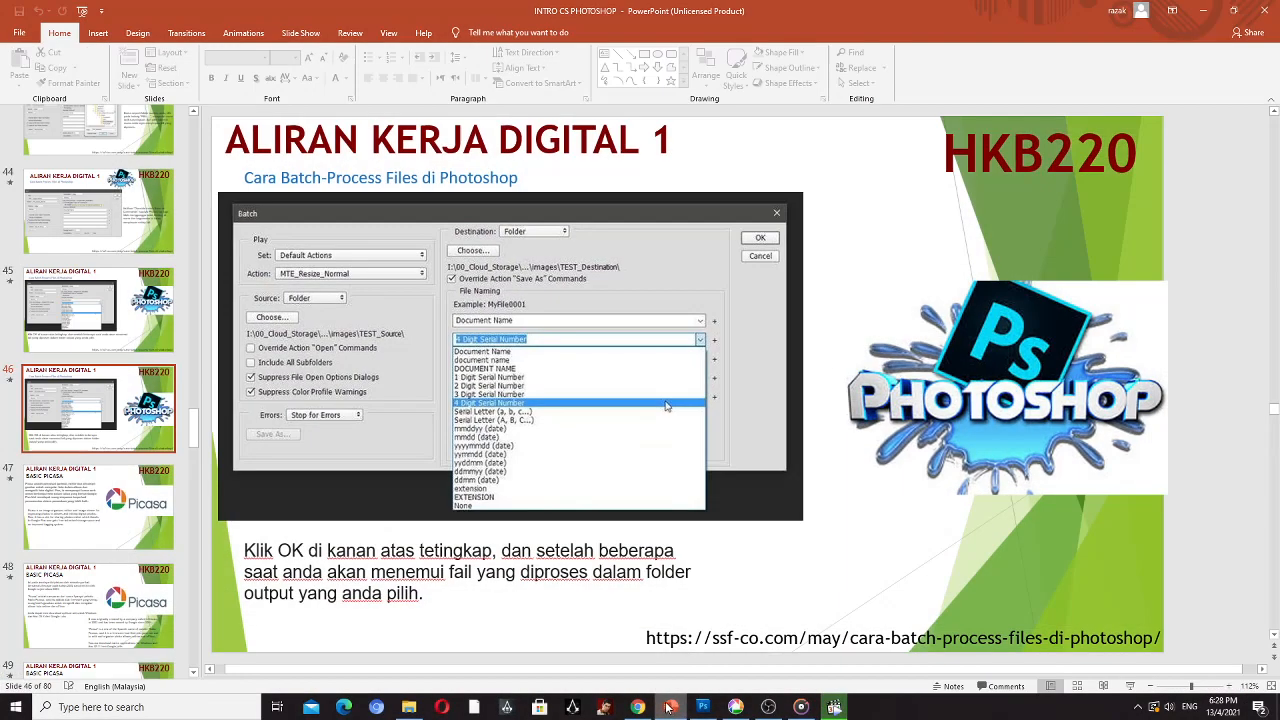
left_click_drag(193, 427, 193, 408)
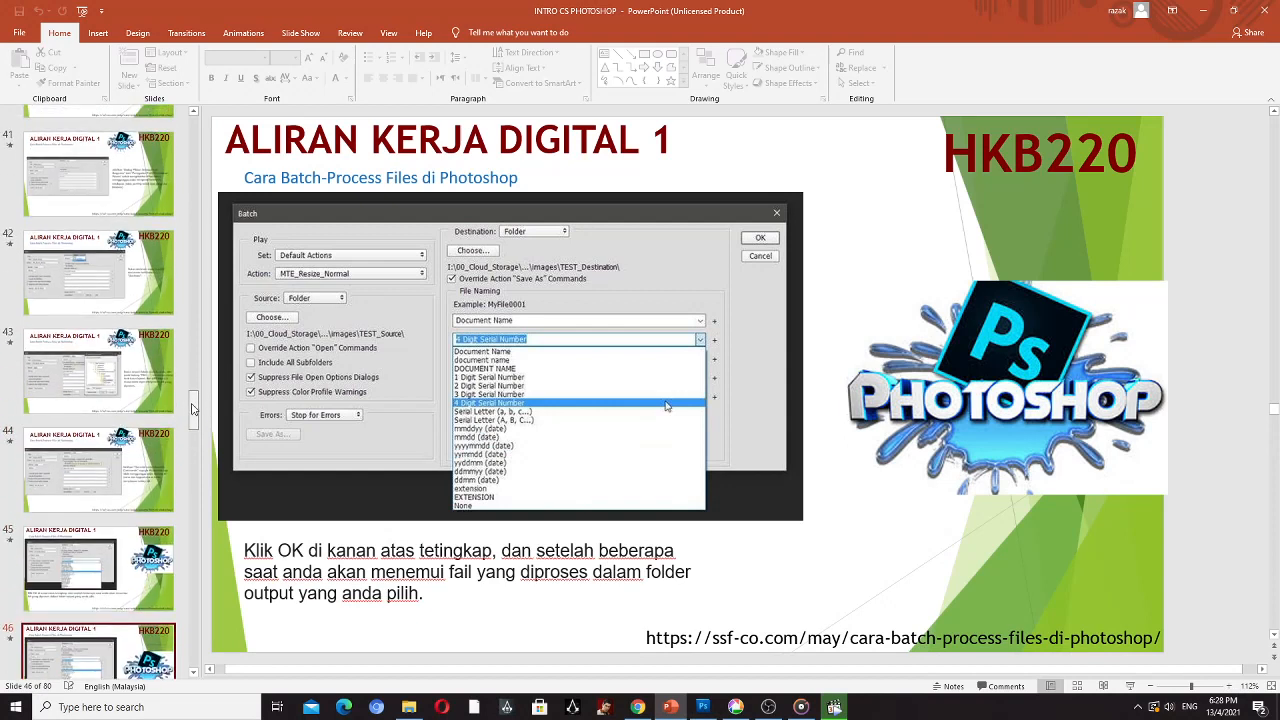